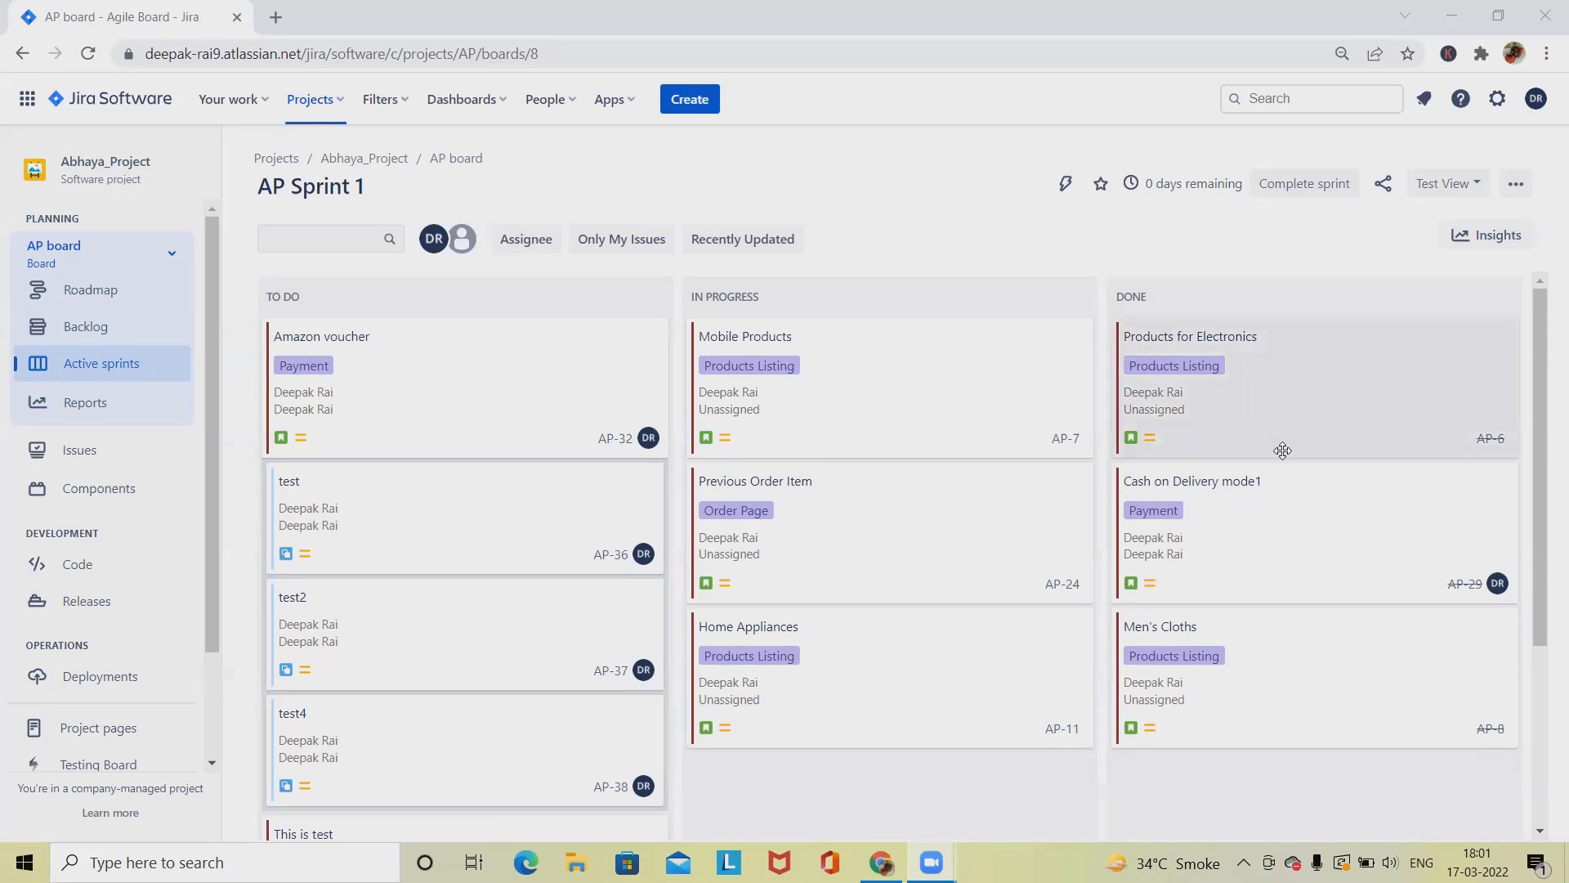
Find External Share for Jira through Manage your apps and open its marketplace listing
click(633, 104)
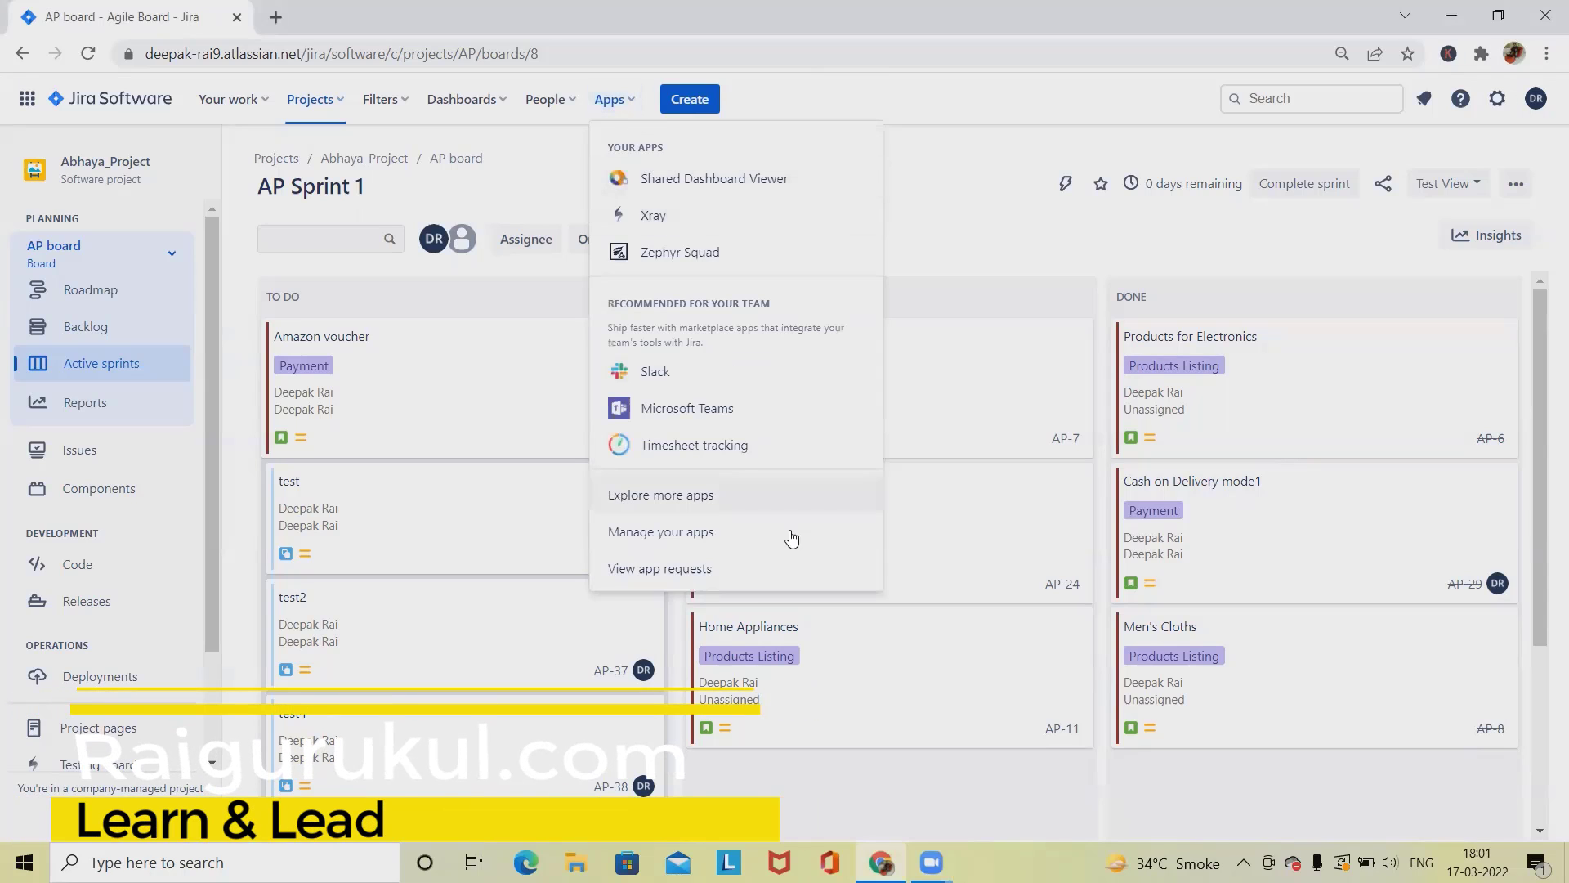
click(686, 537)
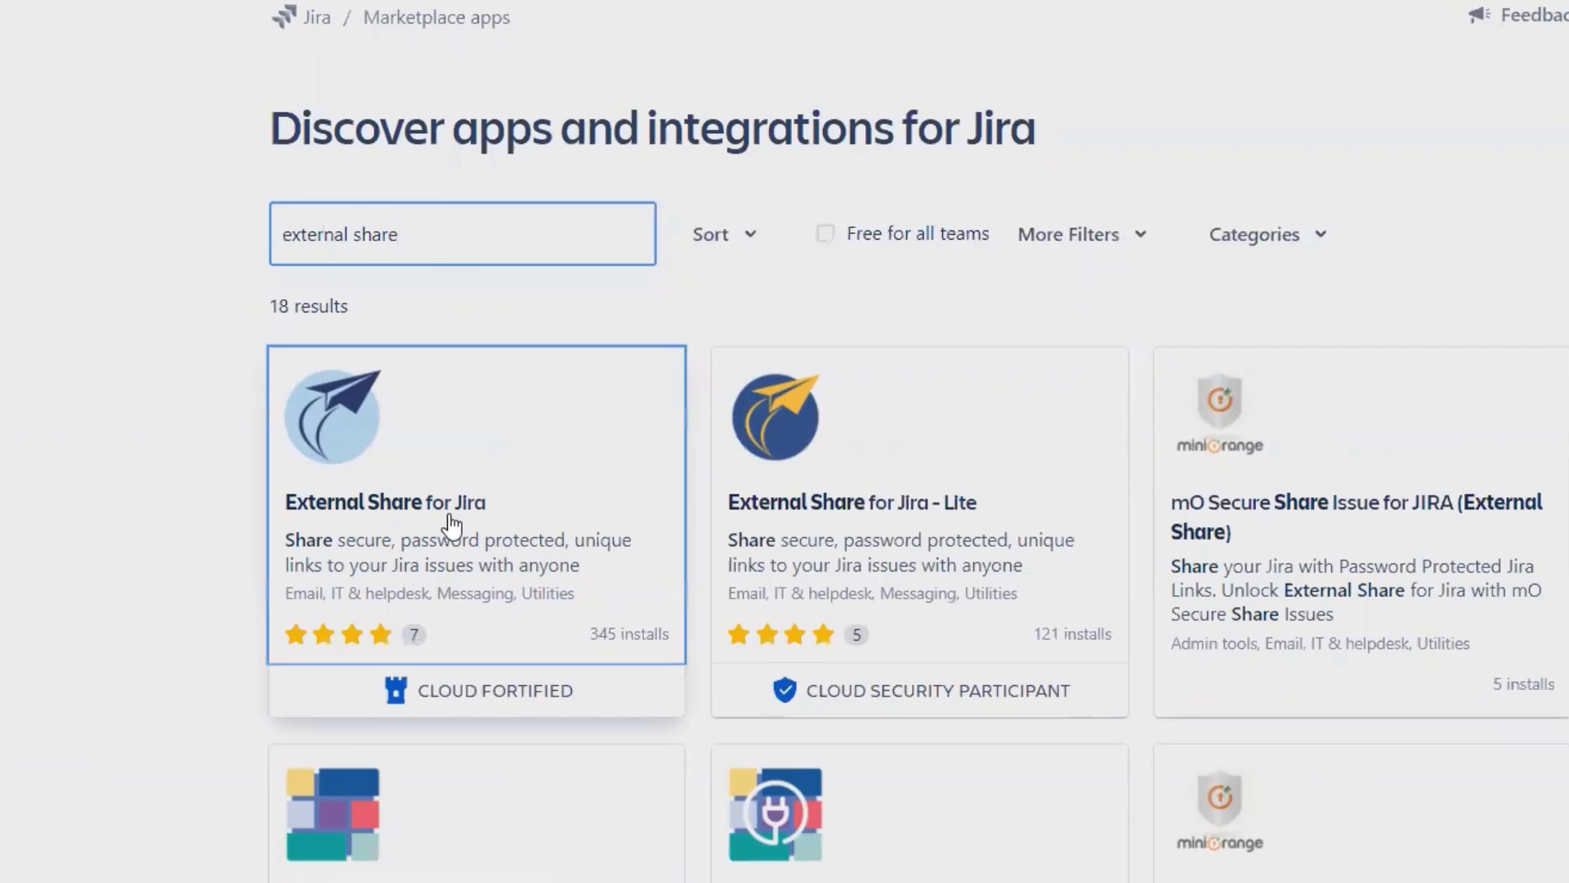
click(449, 520)
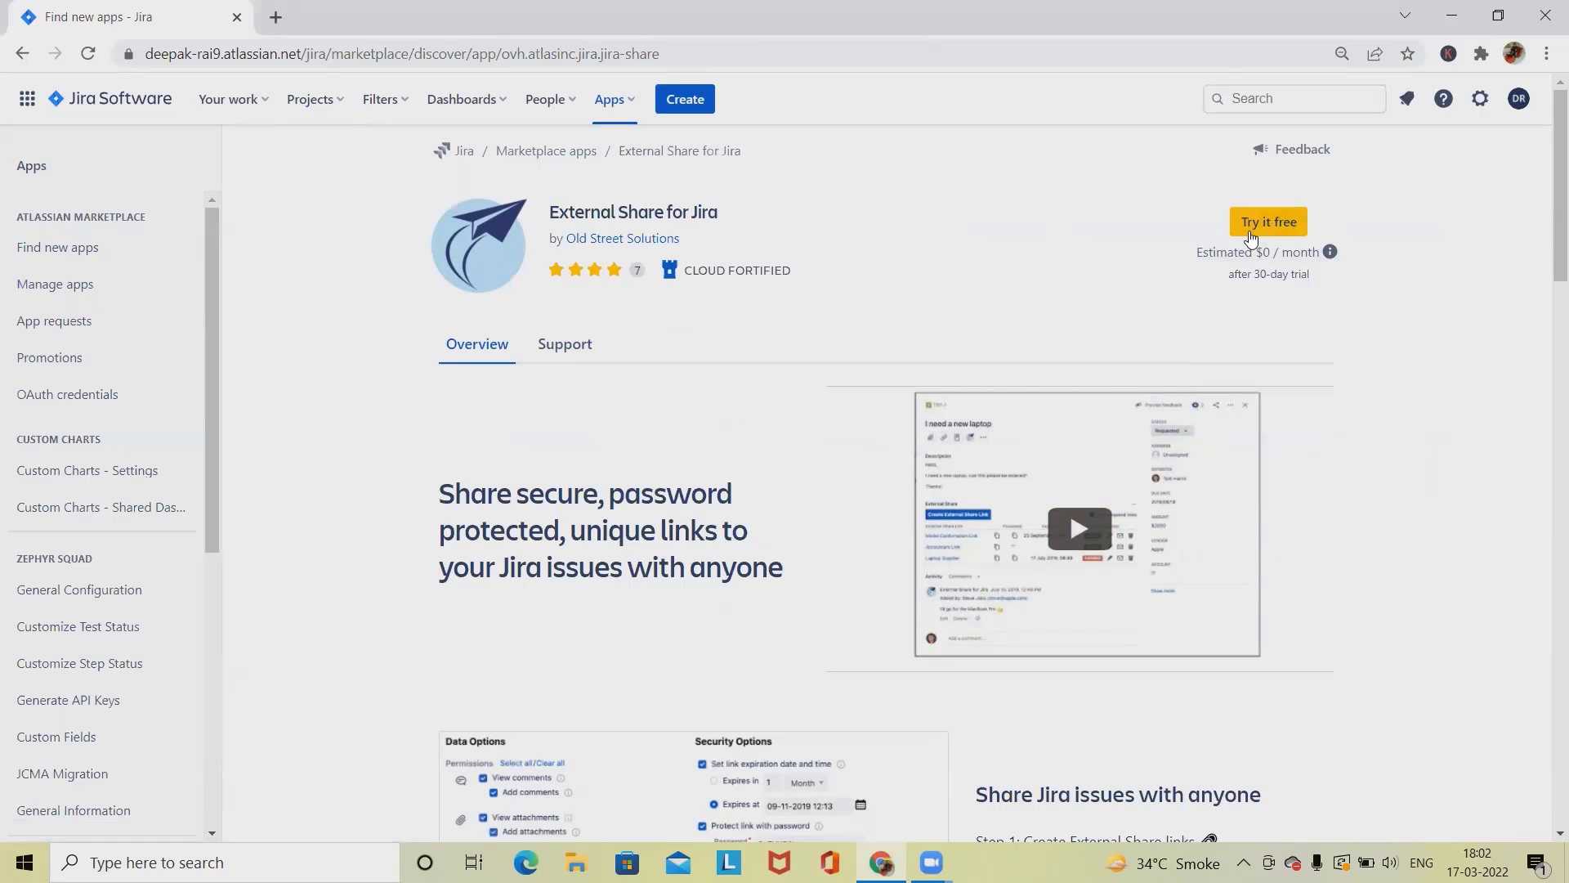
mouse_move(1246, 260)
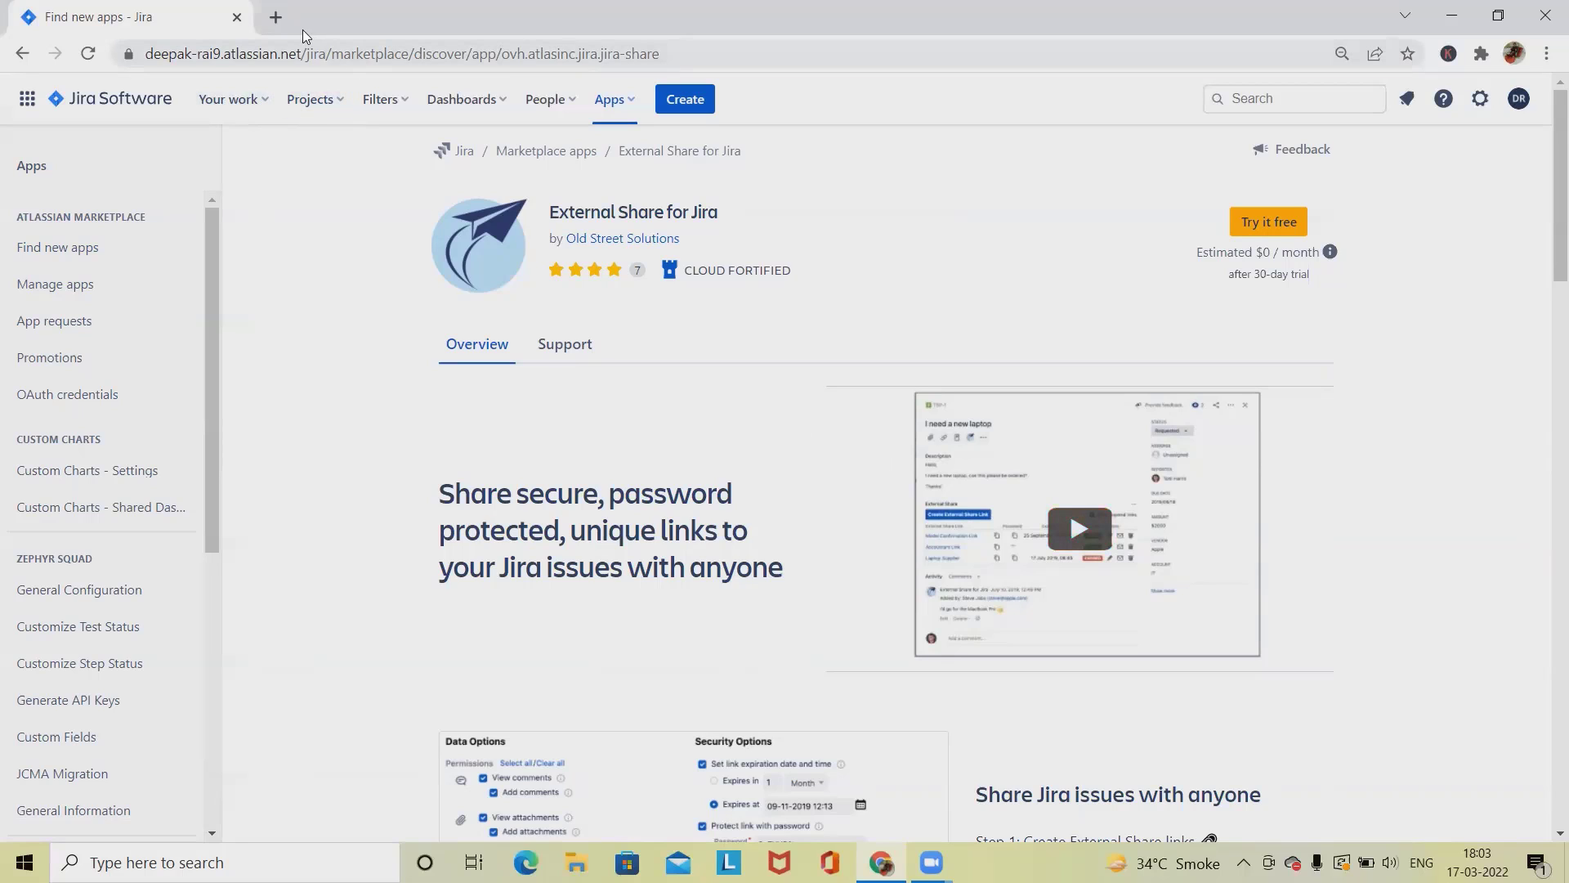
Add the app, then open issue AP-51 Defect 8 in Abhaya_Project
click(278, 18)
click(191, 20)
right_click(324, 119)
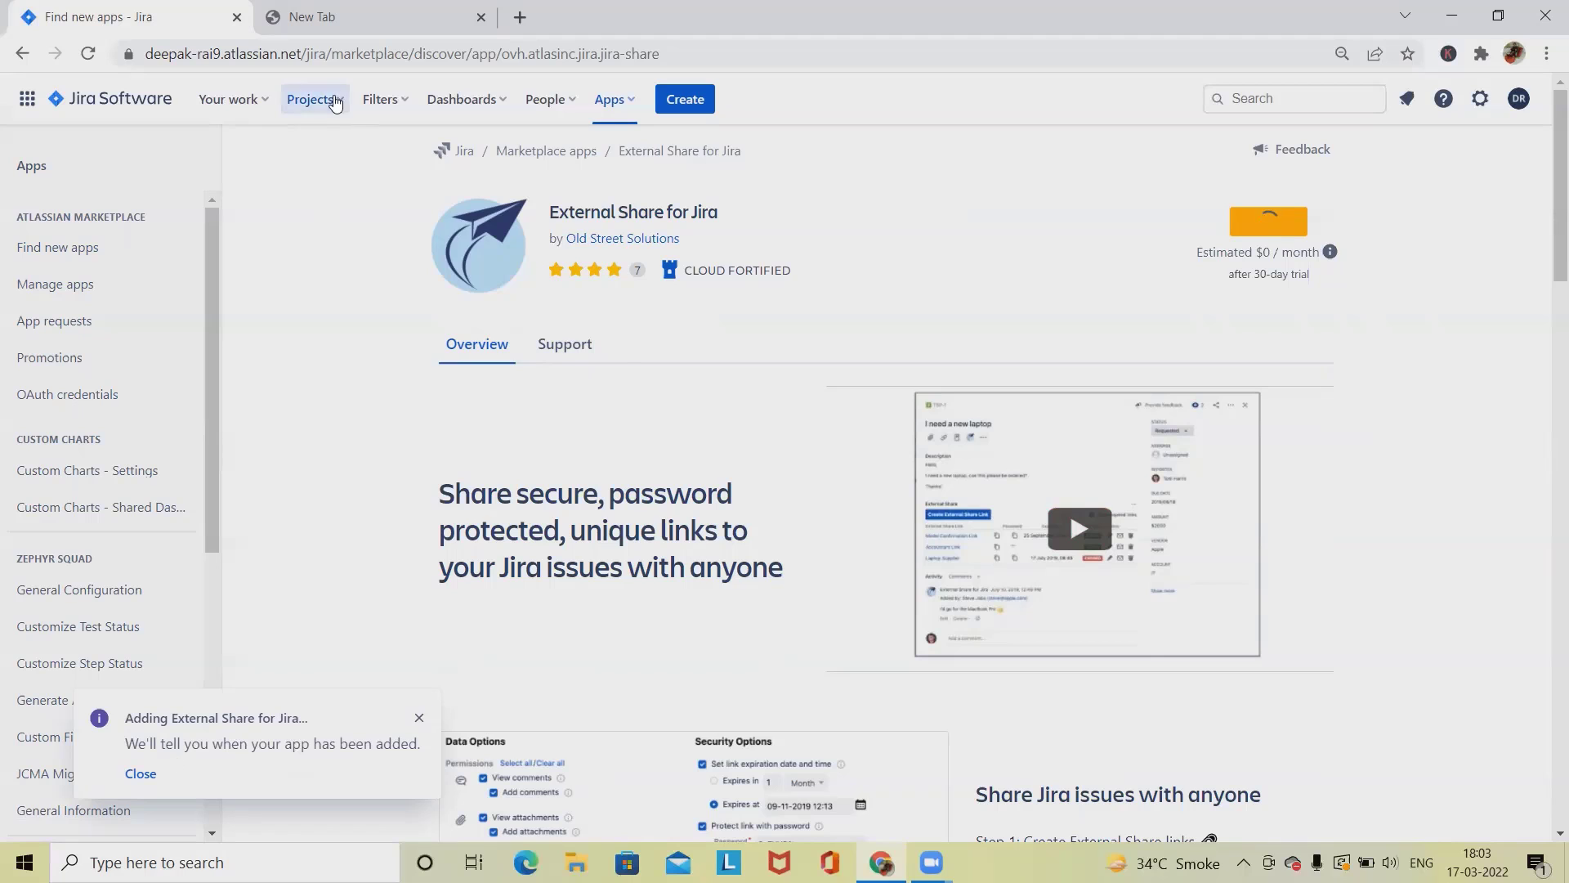
click(311, 99)
click(411, 181)
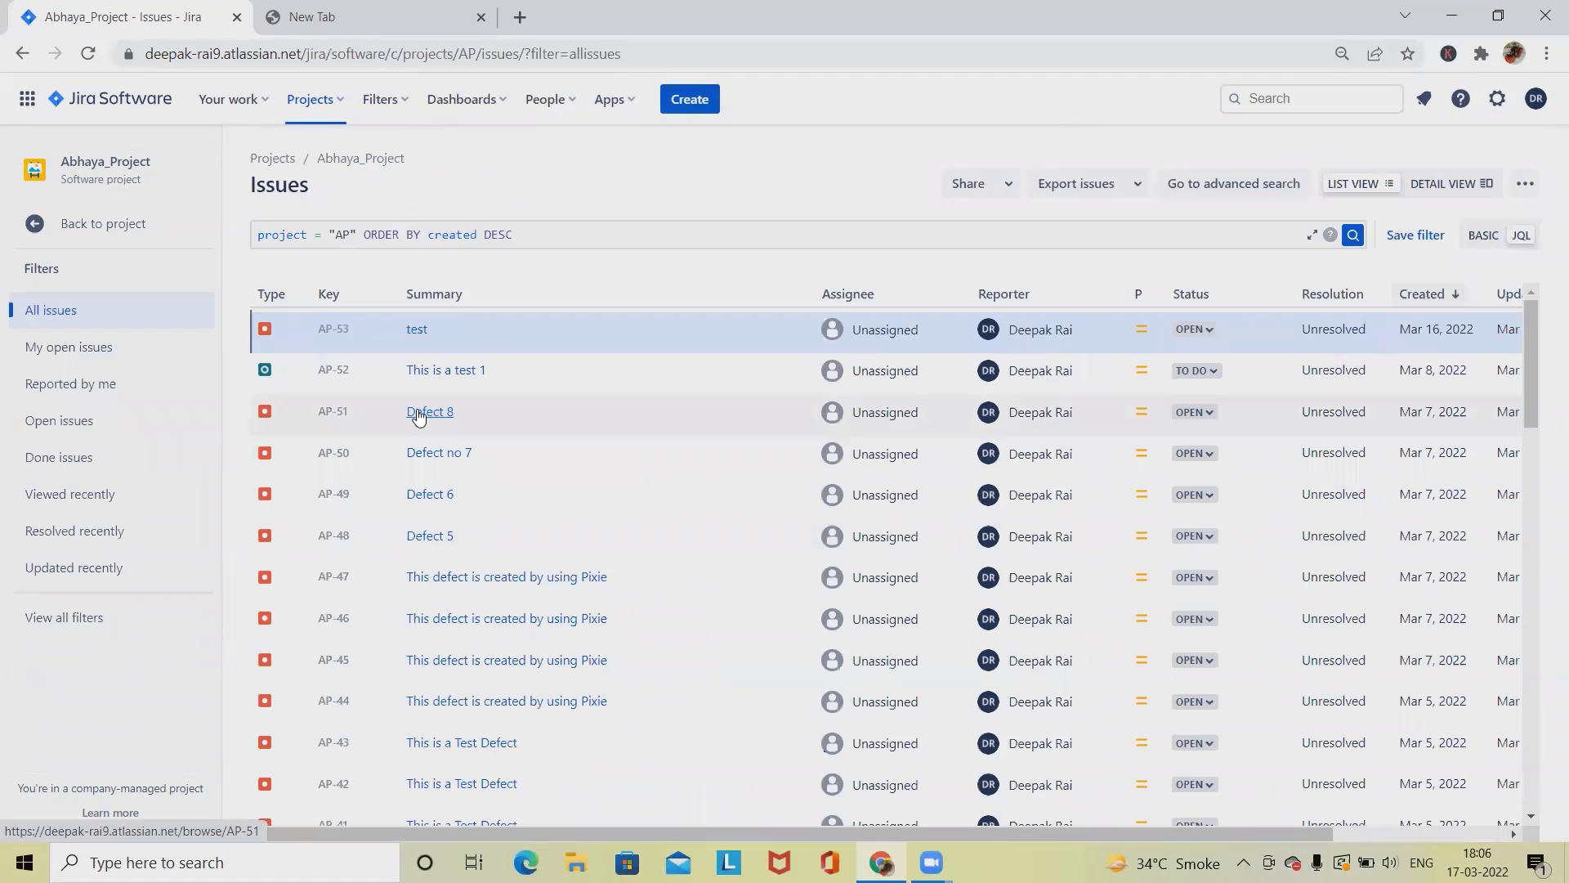
click(422, 416)
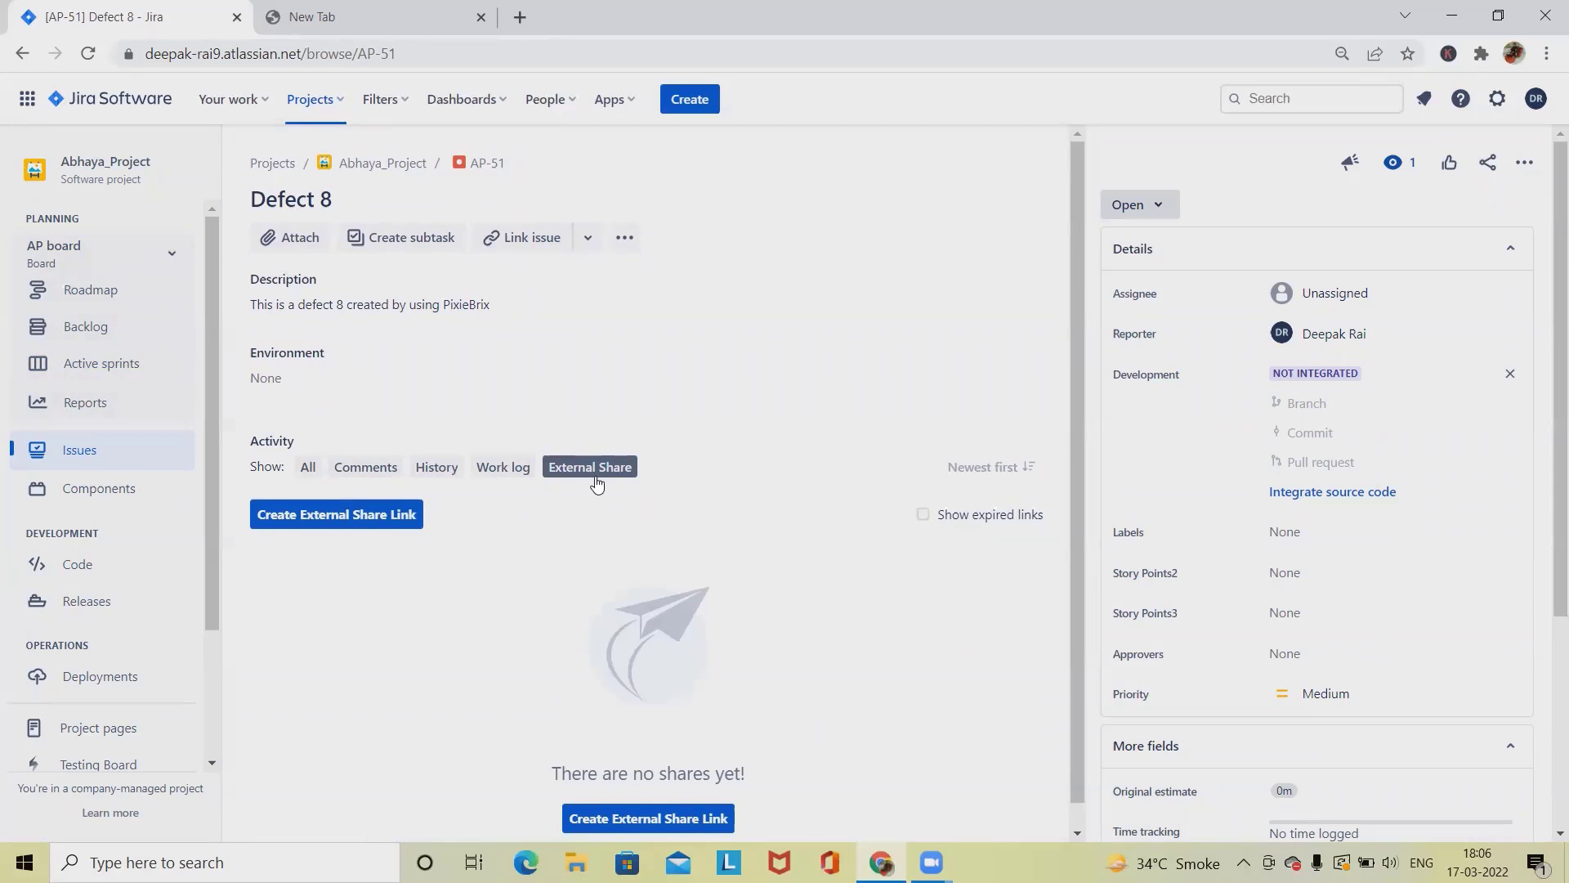
Create an AP-51 share link, copy its URL, and rename it 'this is external share link'
click(357, 513)
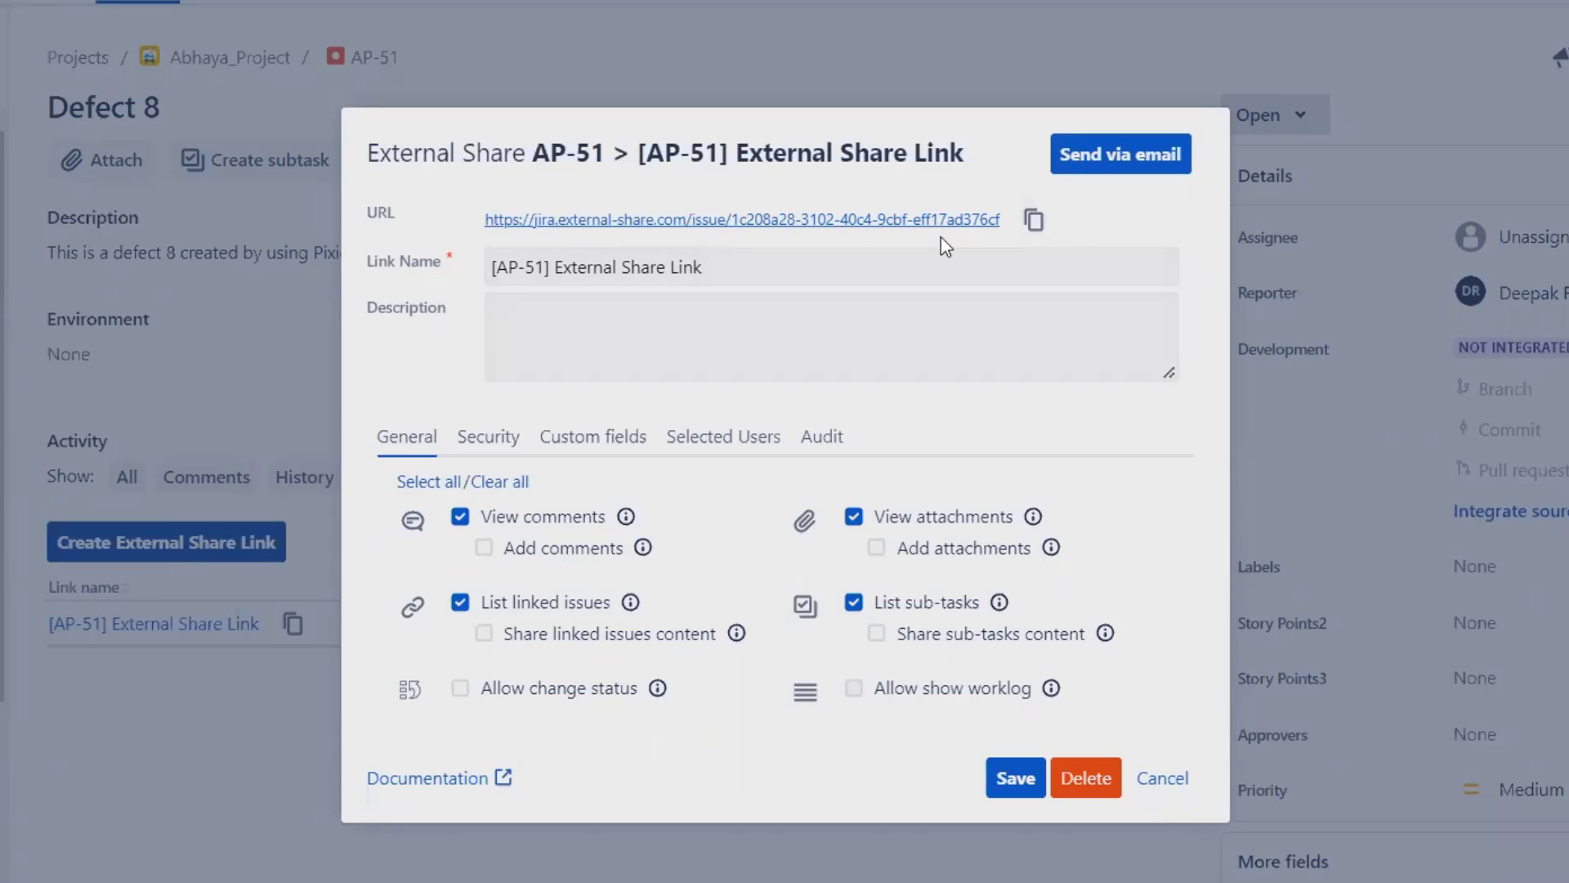
click(1045, 243)
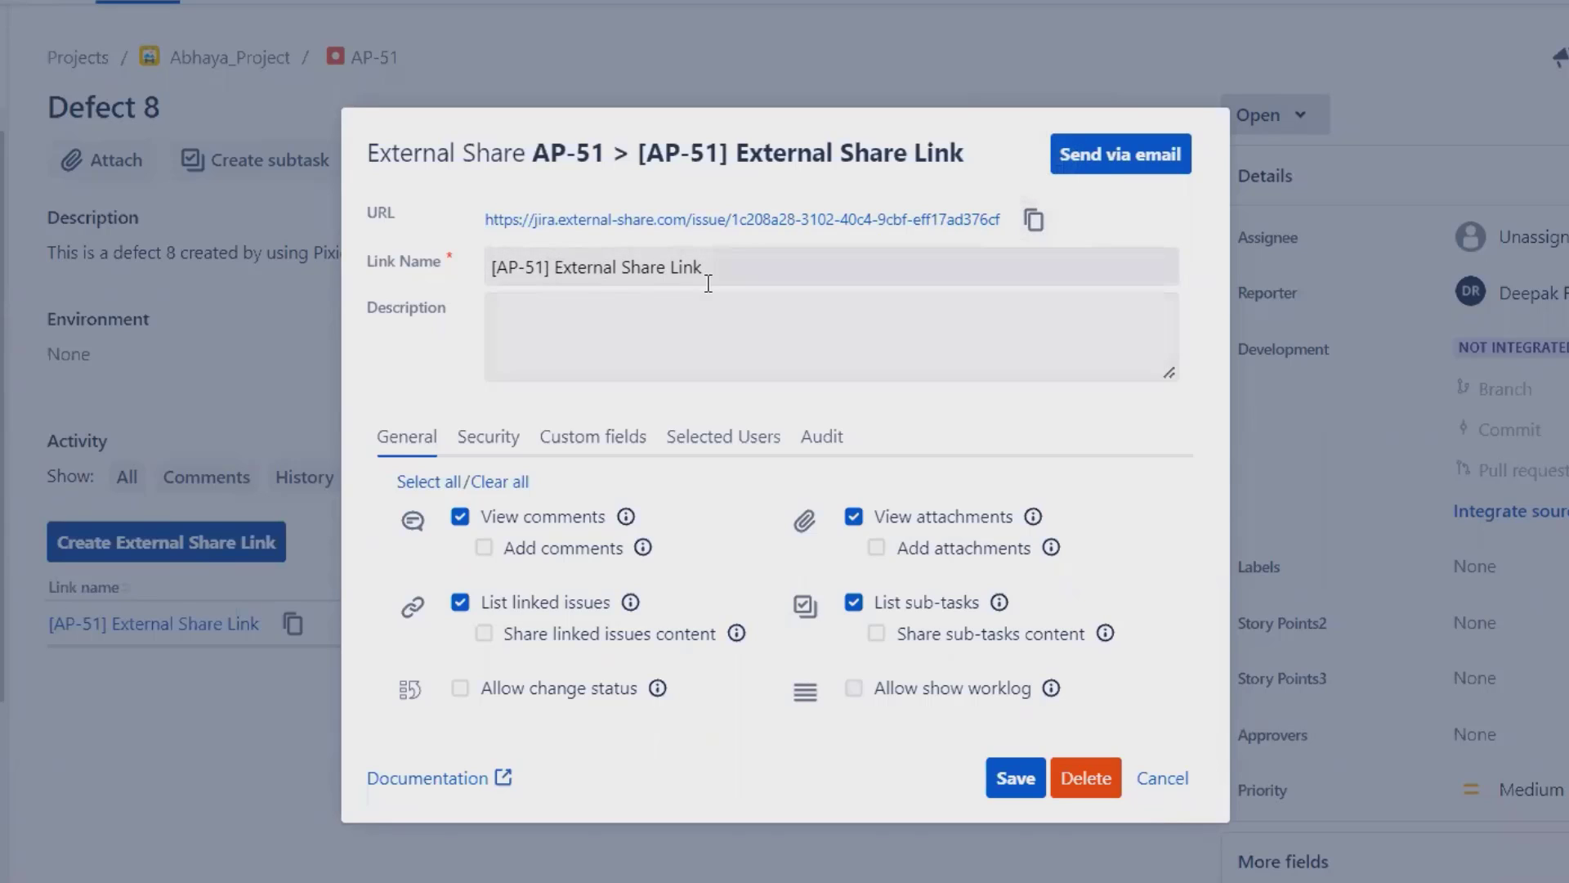
drag(735, 266, 462, 232)
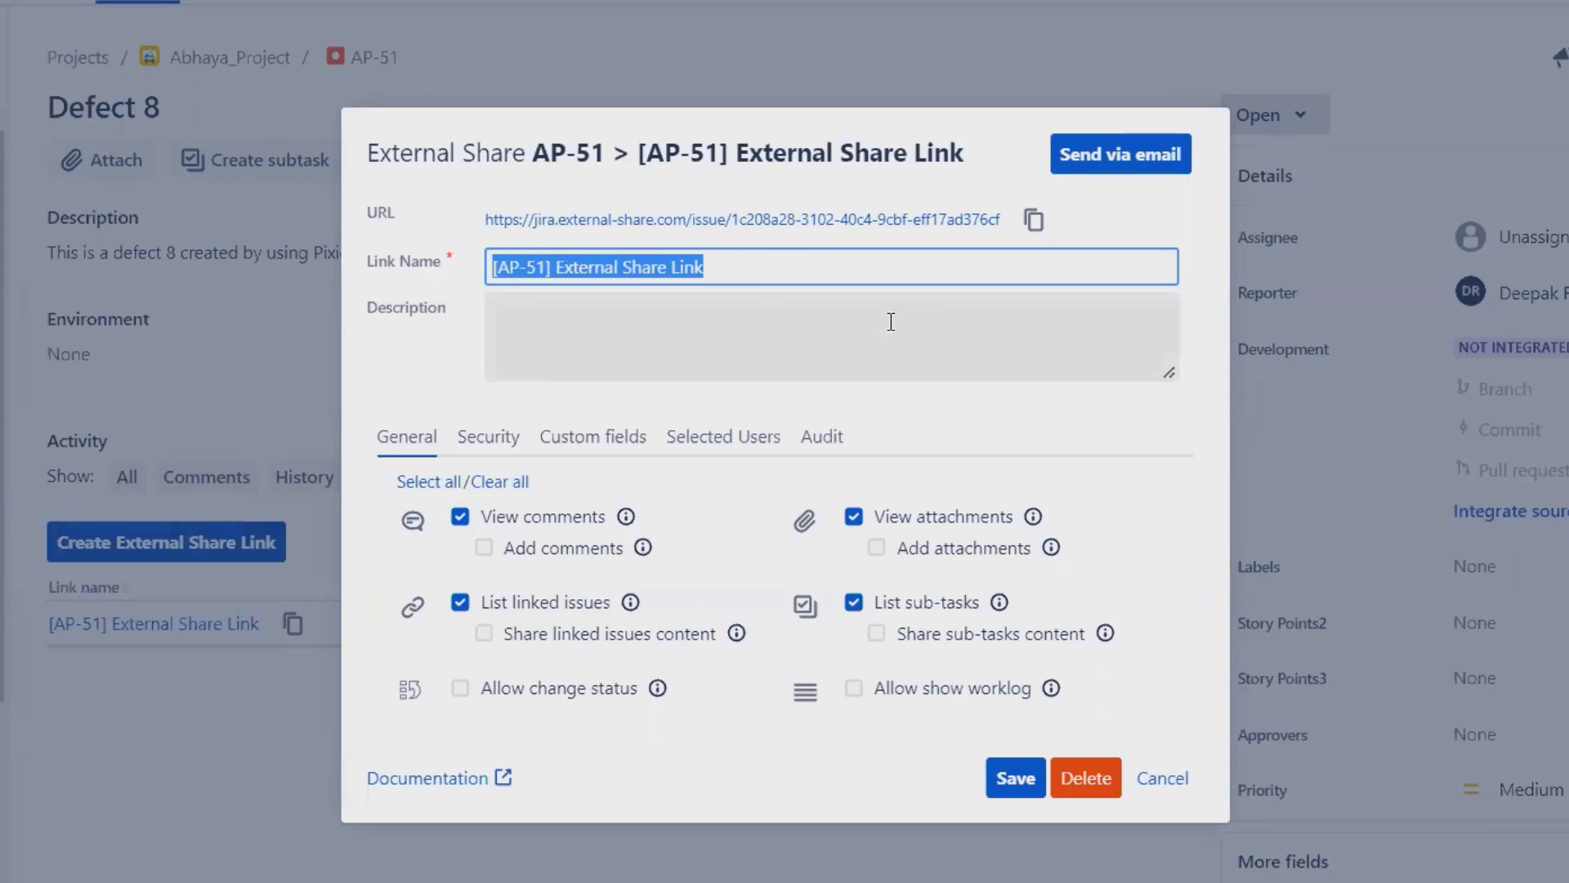
text(this i)
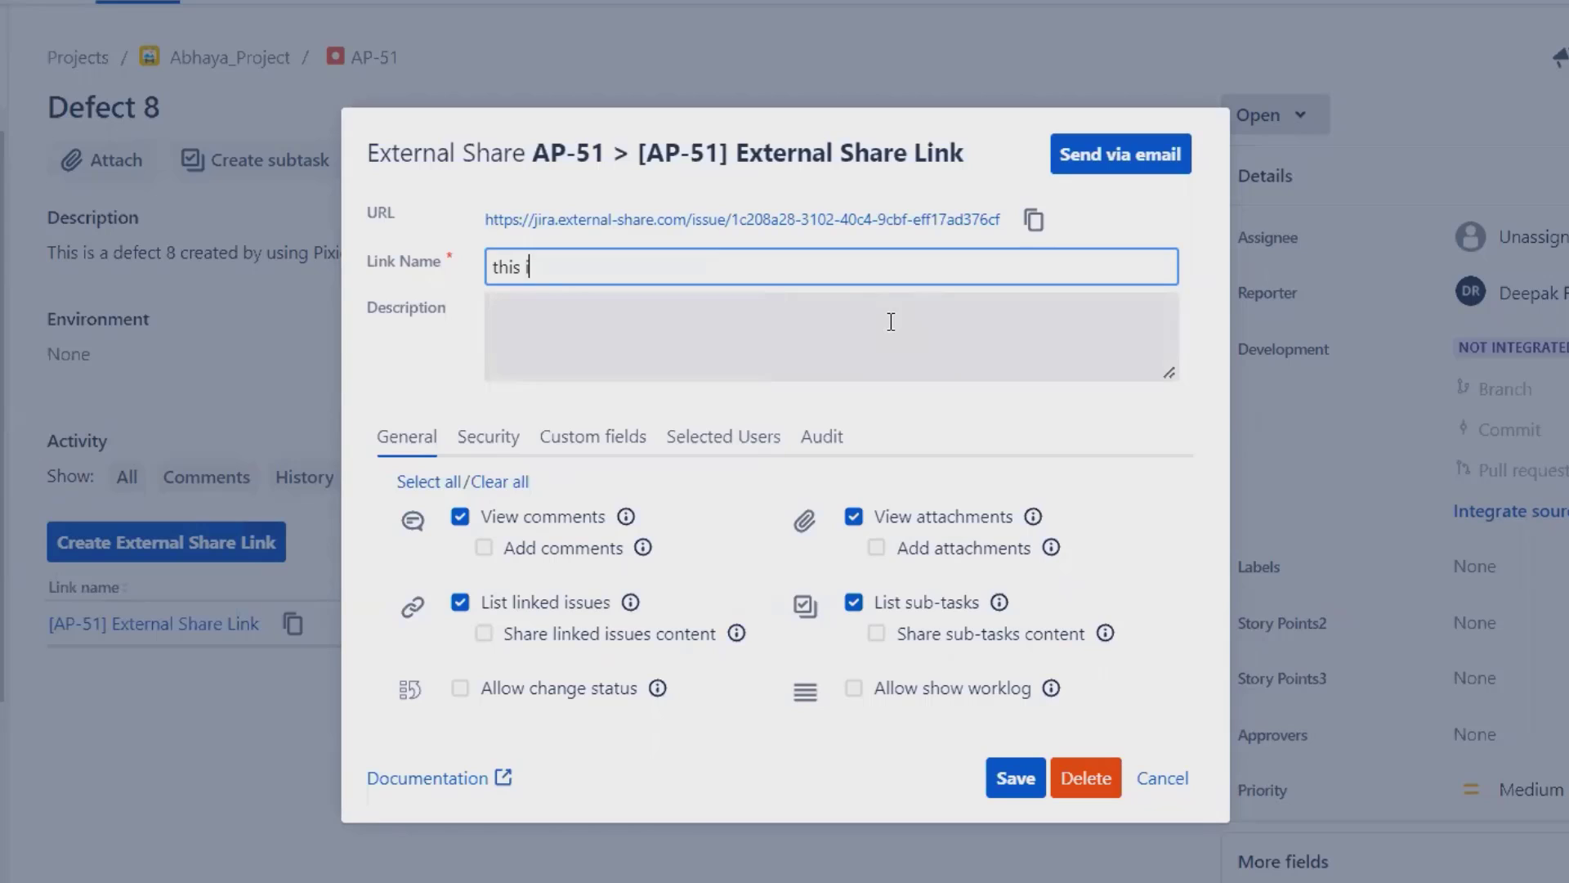
text(s external share li)
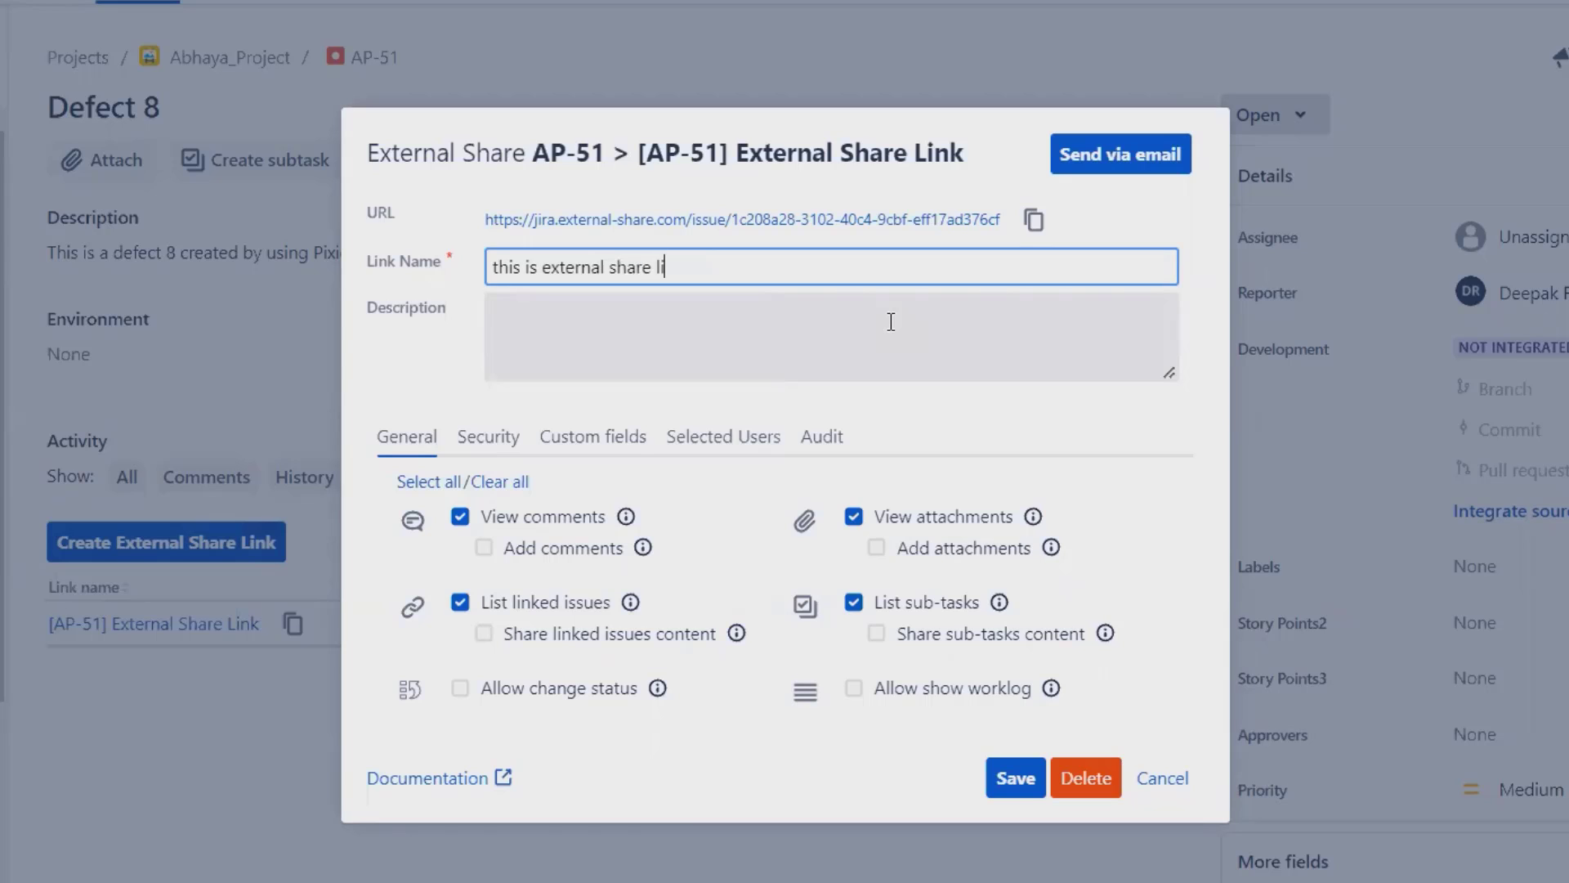
text(nk)
click(782, 350)
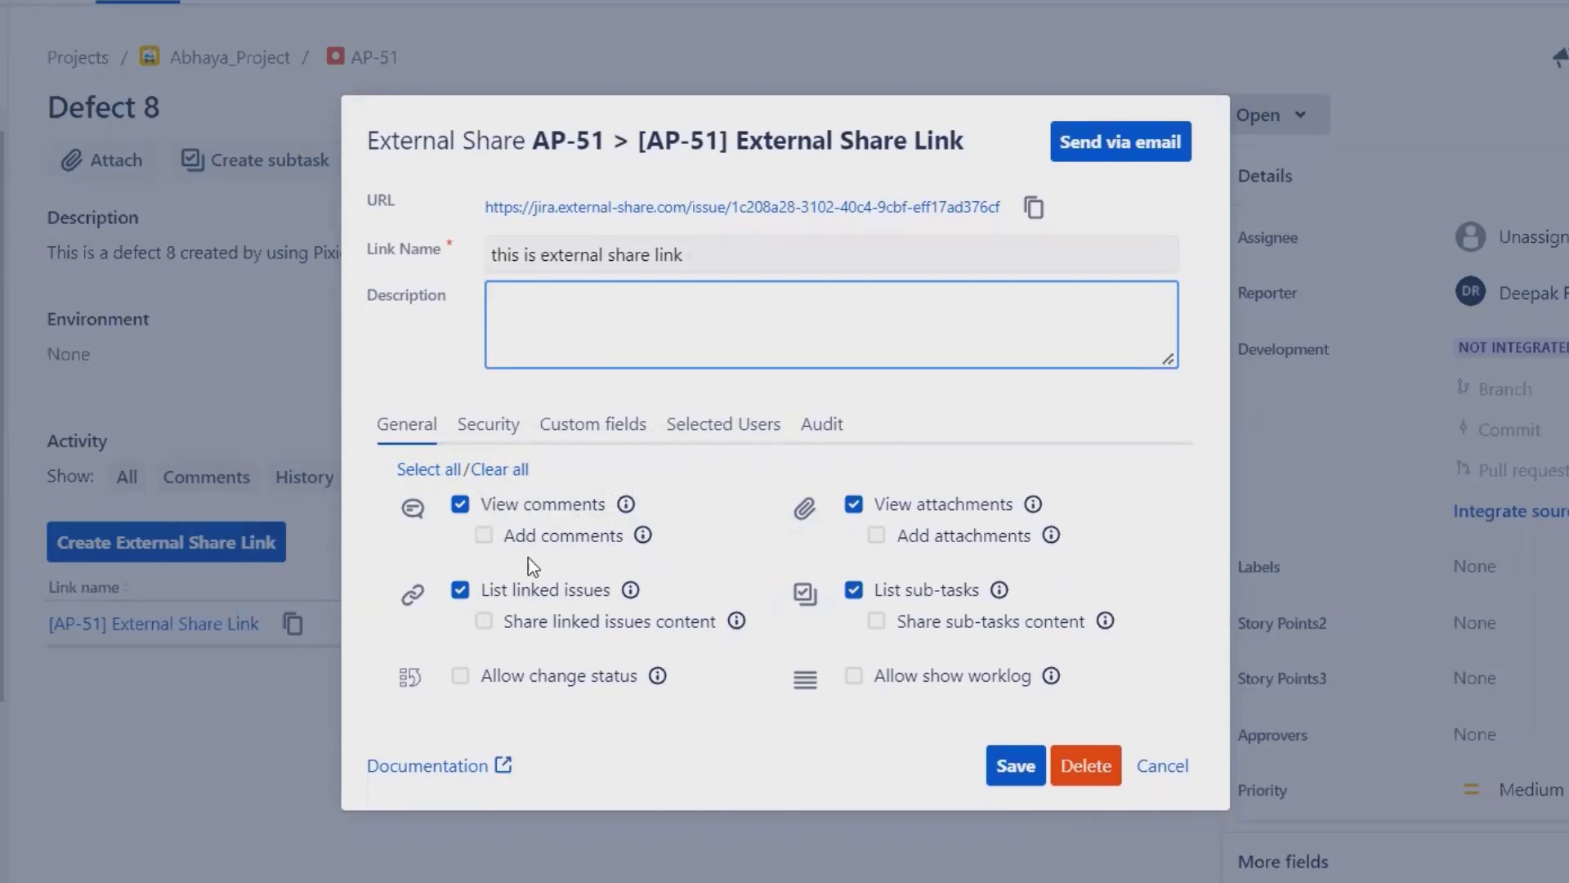
Enable Add comments, Share sub-tasks content, Add attachments, Allow show worklog and Allow change status
click(486, 539)
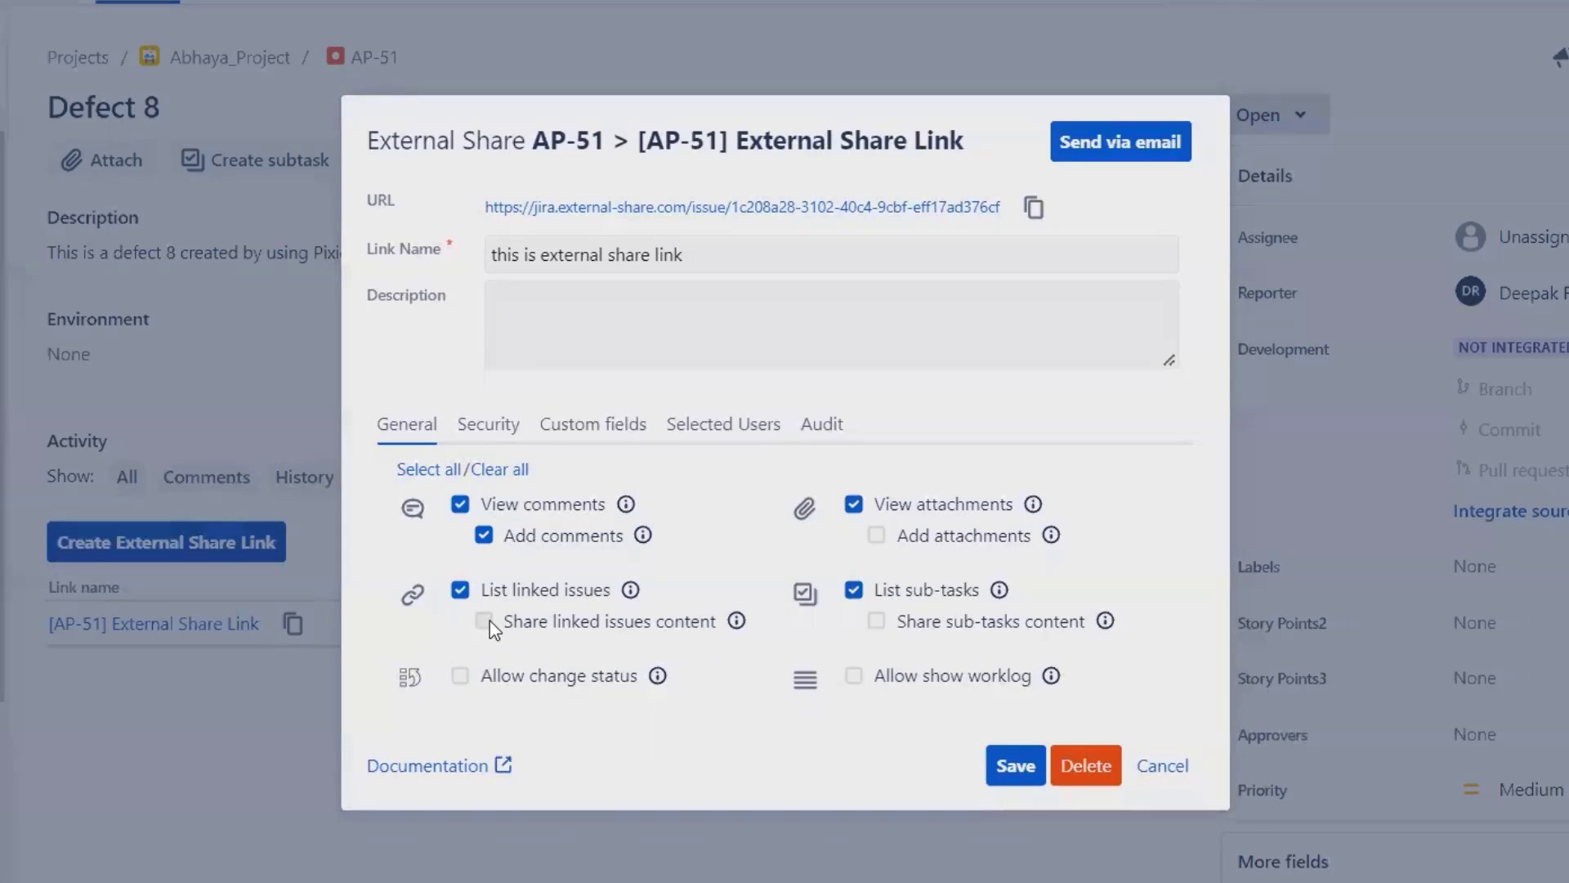
click(878, 622)
click(891, 531)
click(855, 676)
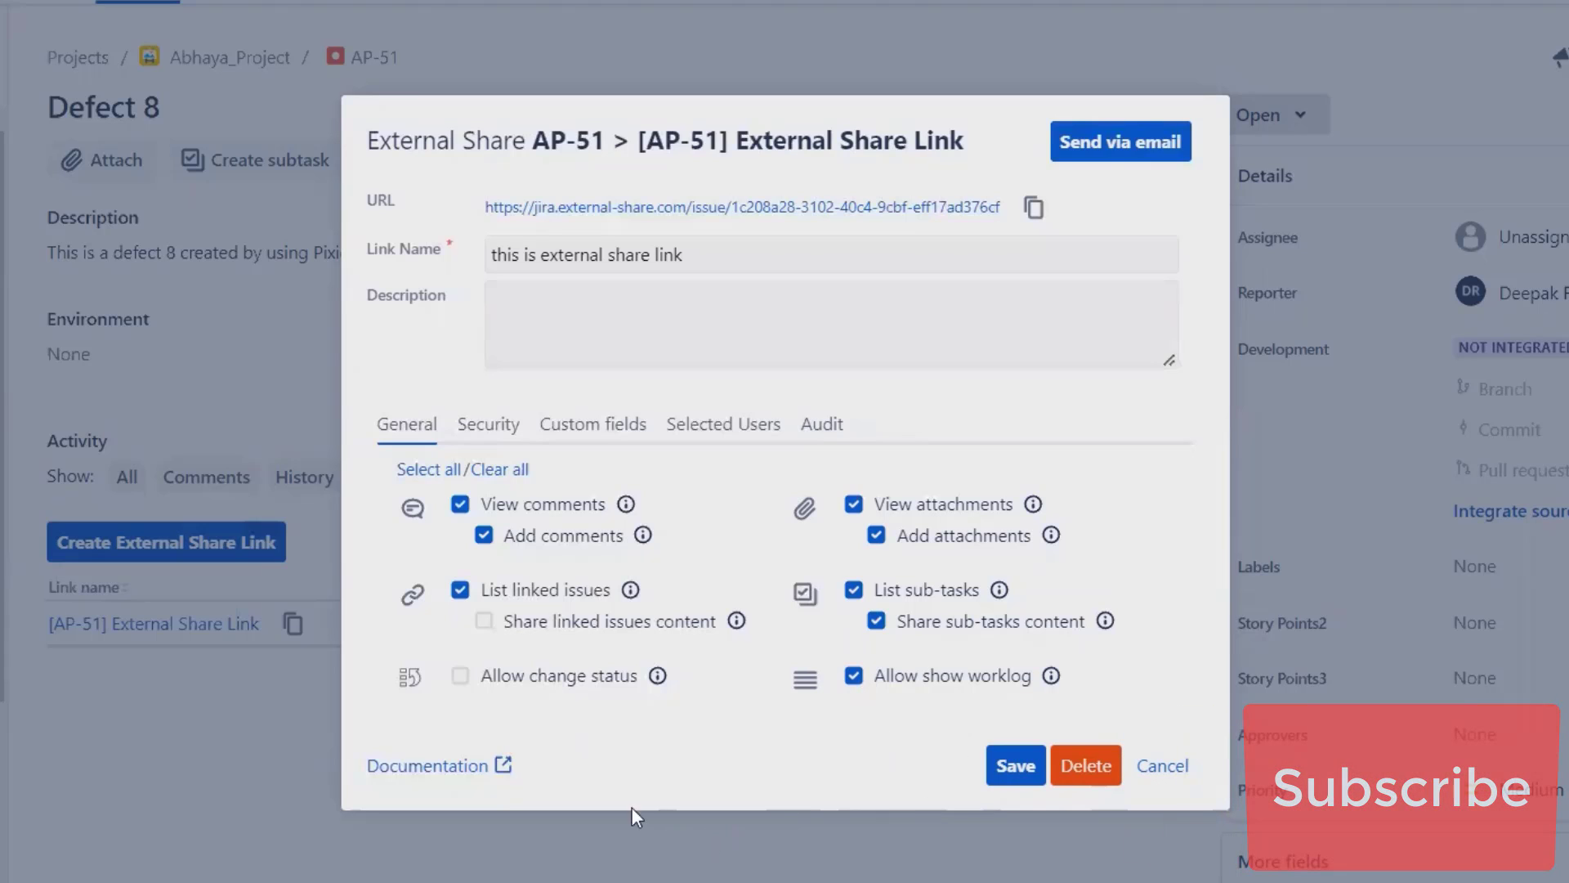
click(459, 675)
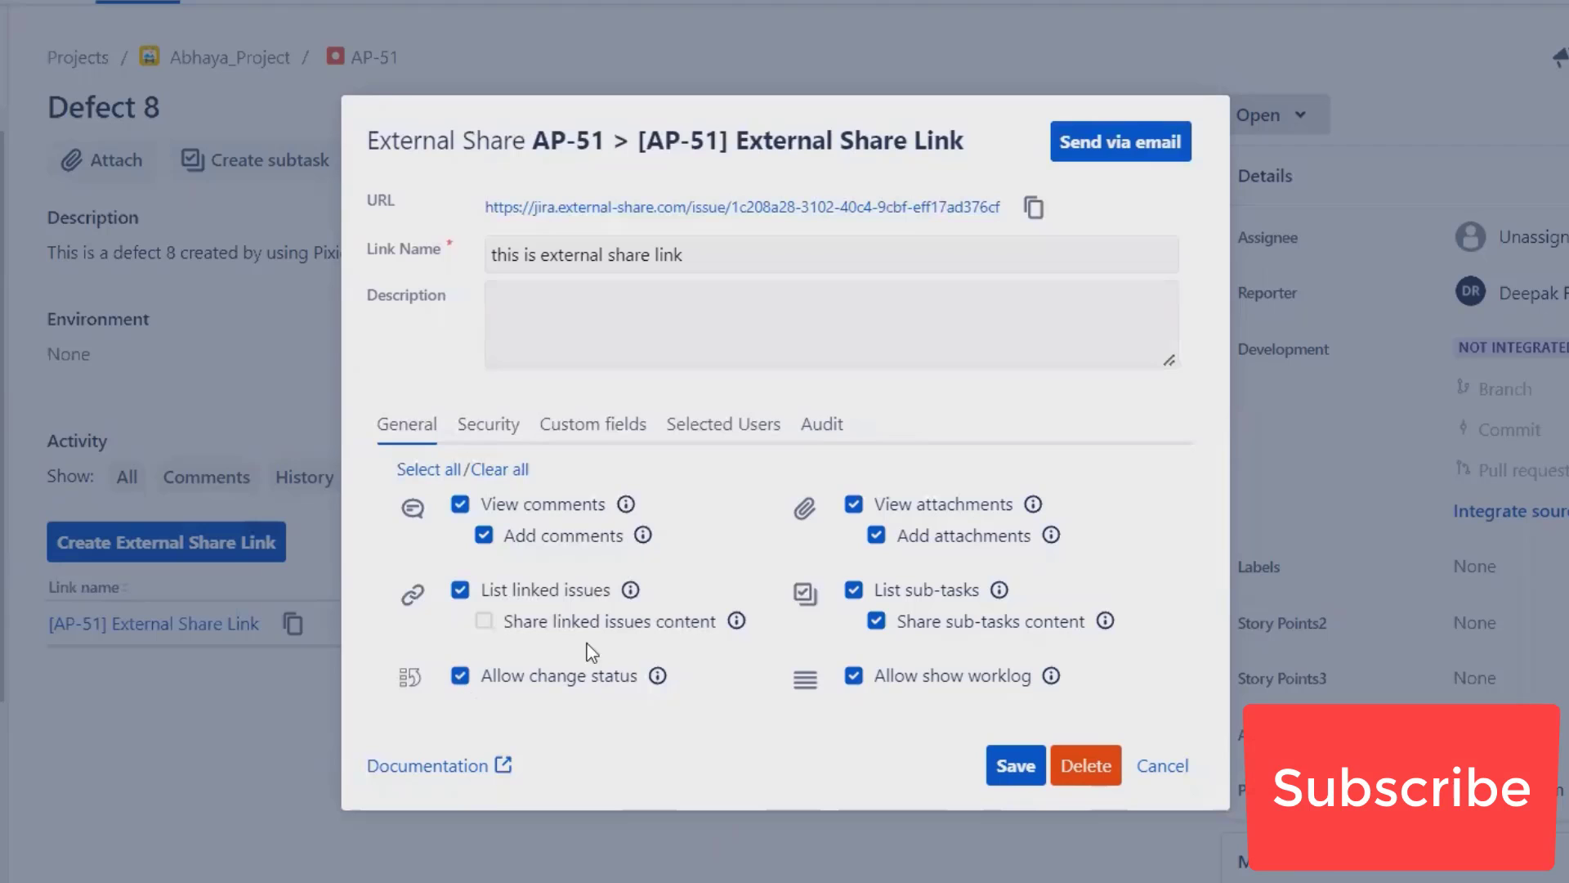
click(490, 425)
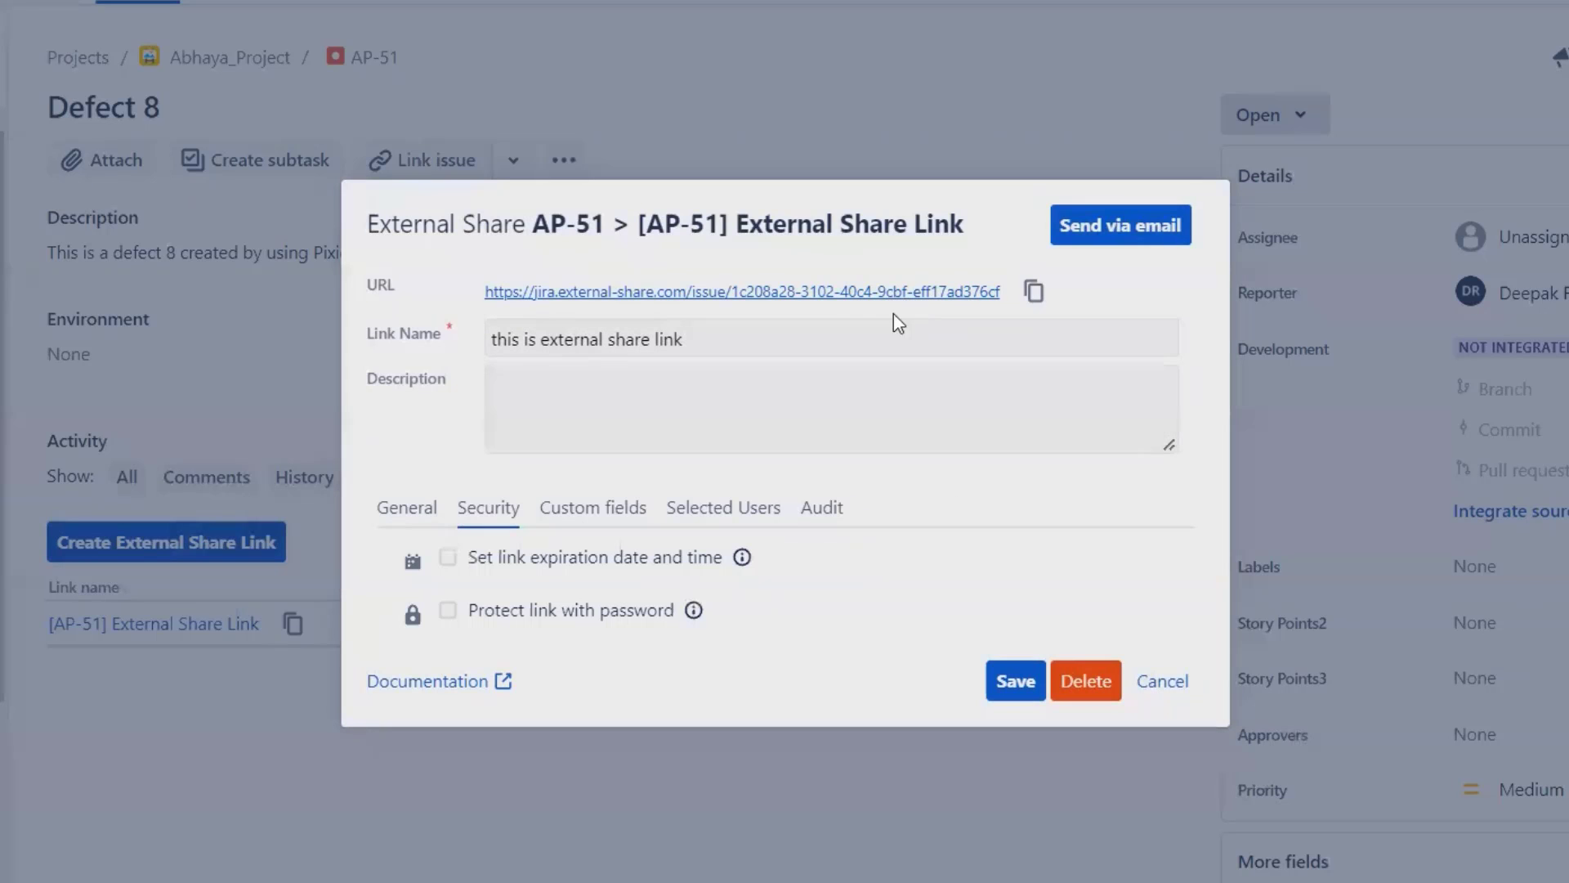
Set the share link to expire in 1 week
click(448, 559)
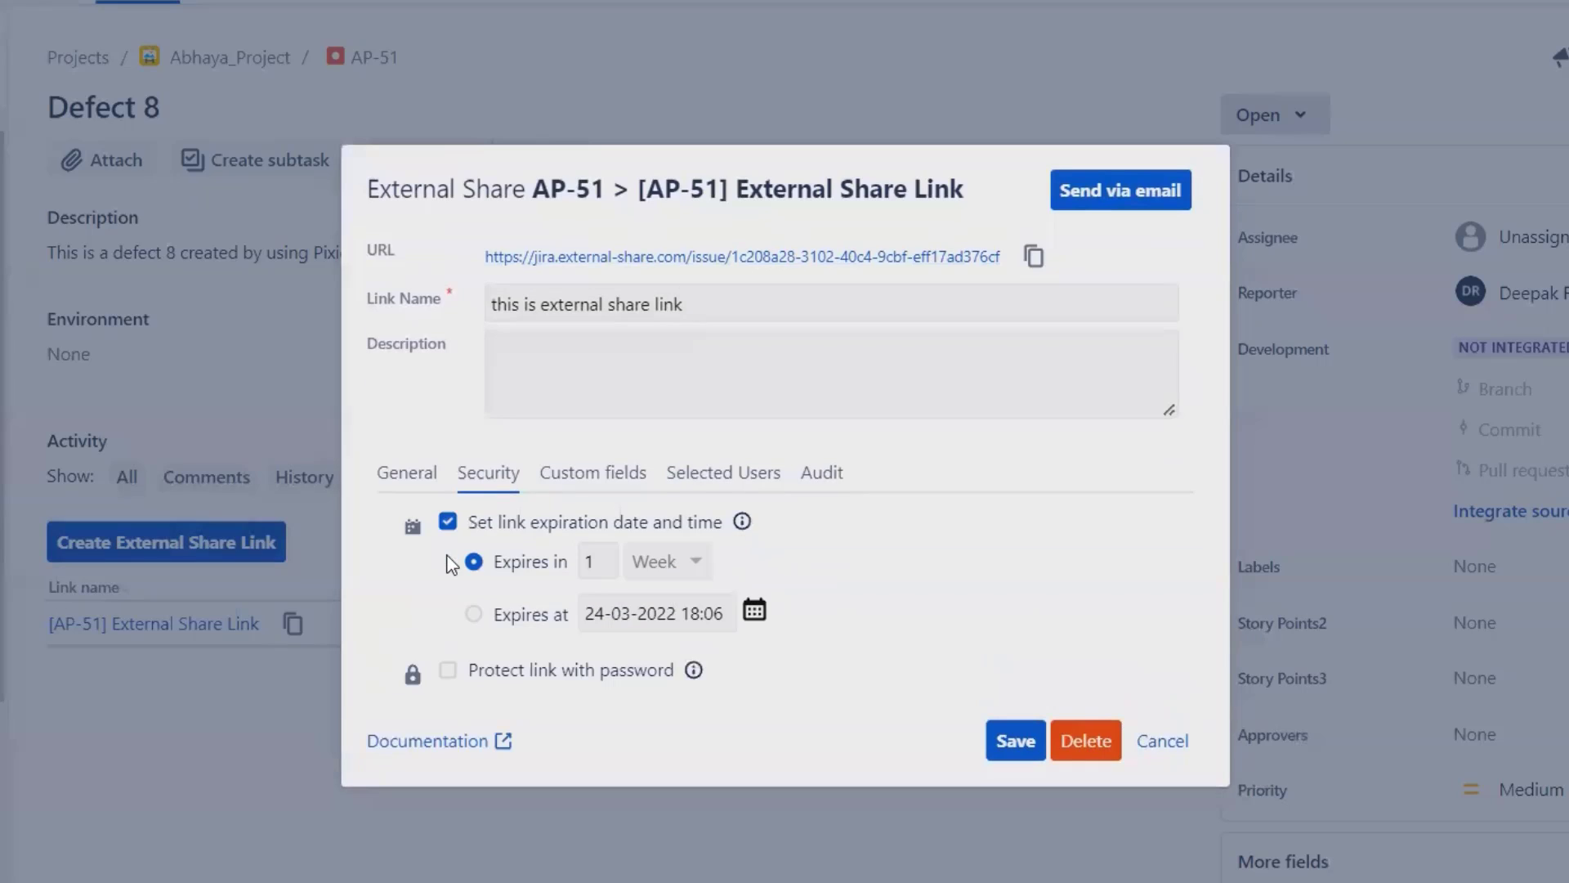
click(698, 564)
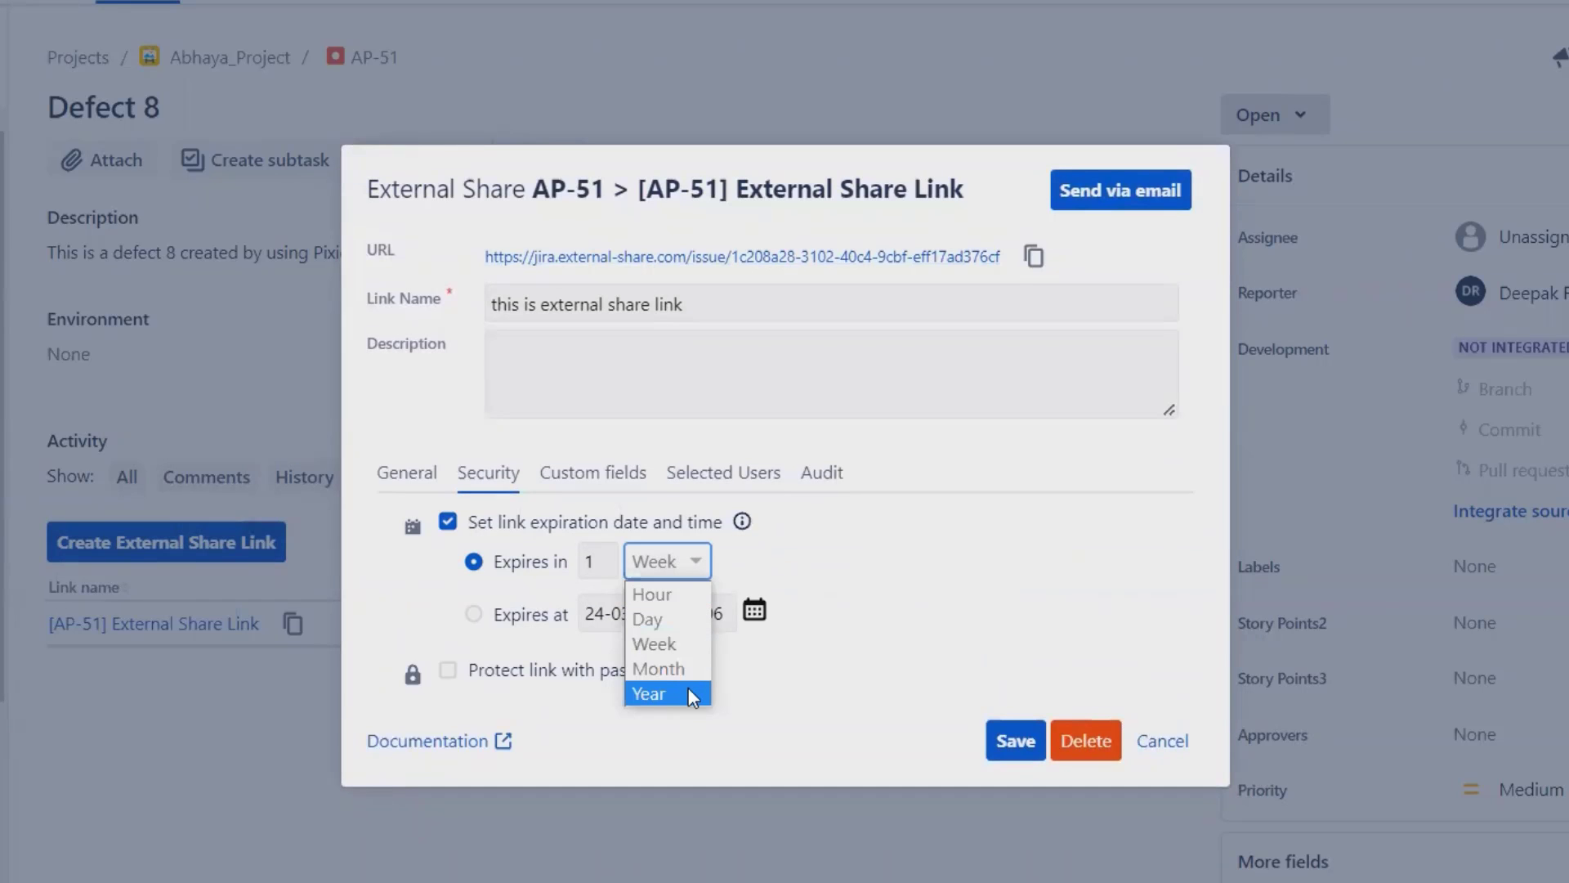
click(655, 644)
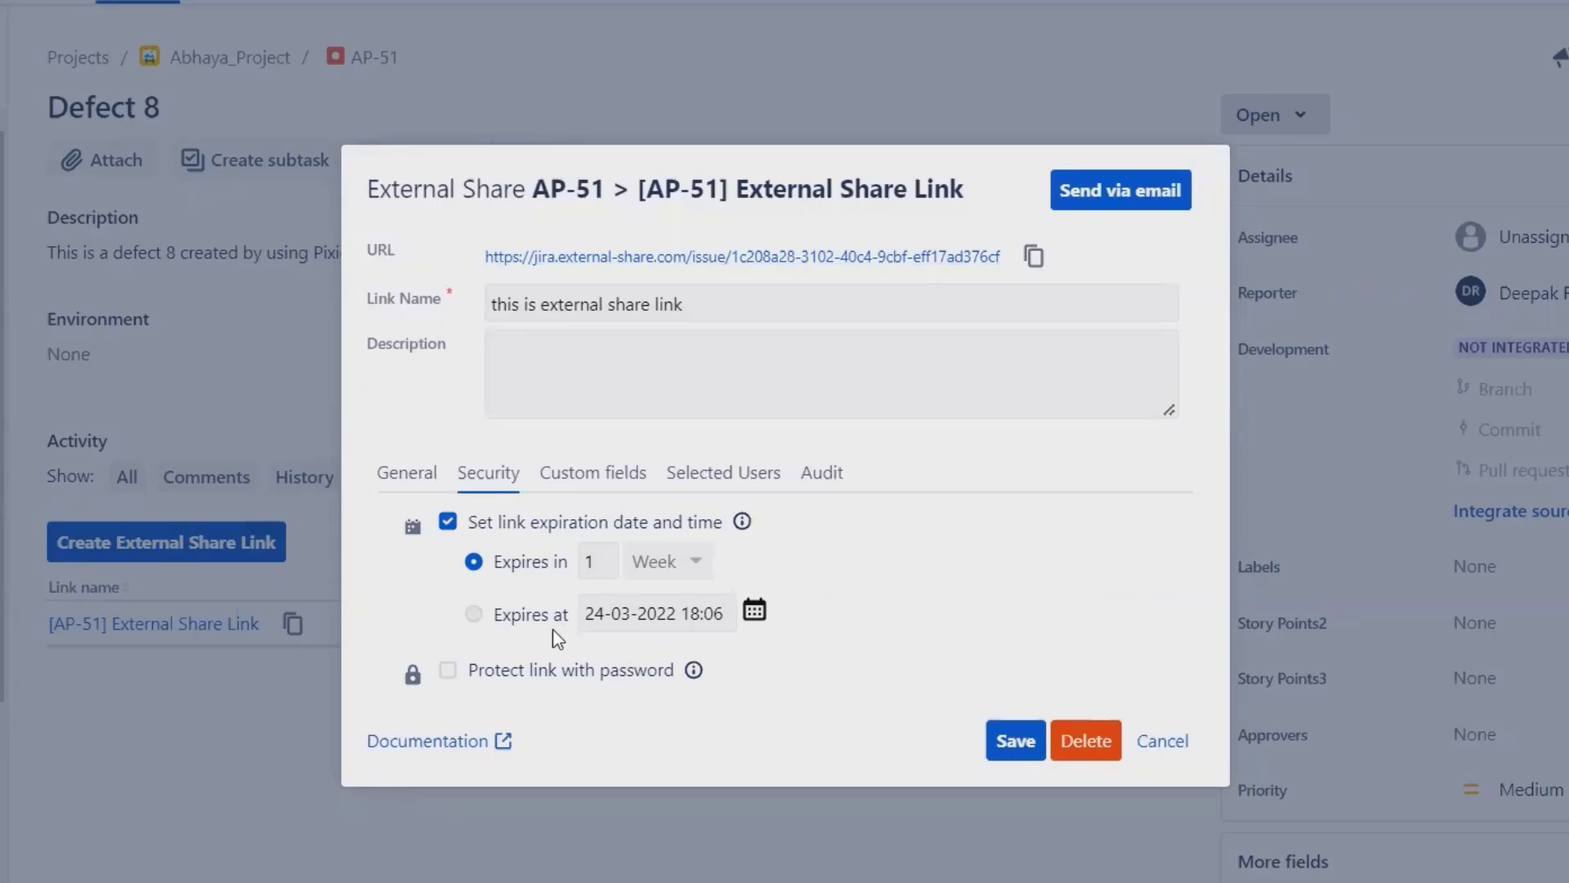
Protect the link with a randomly generated password and select the generated password
click(449, 671)
click(652, 667)
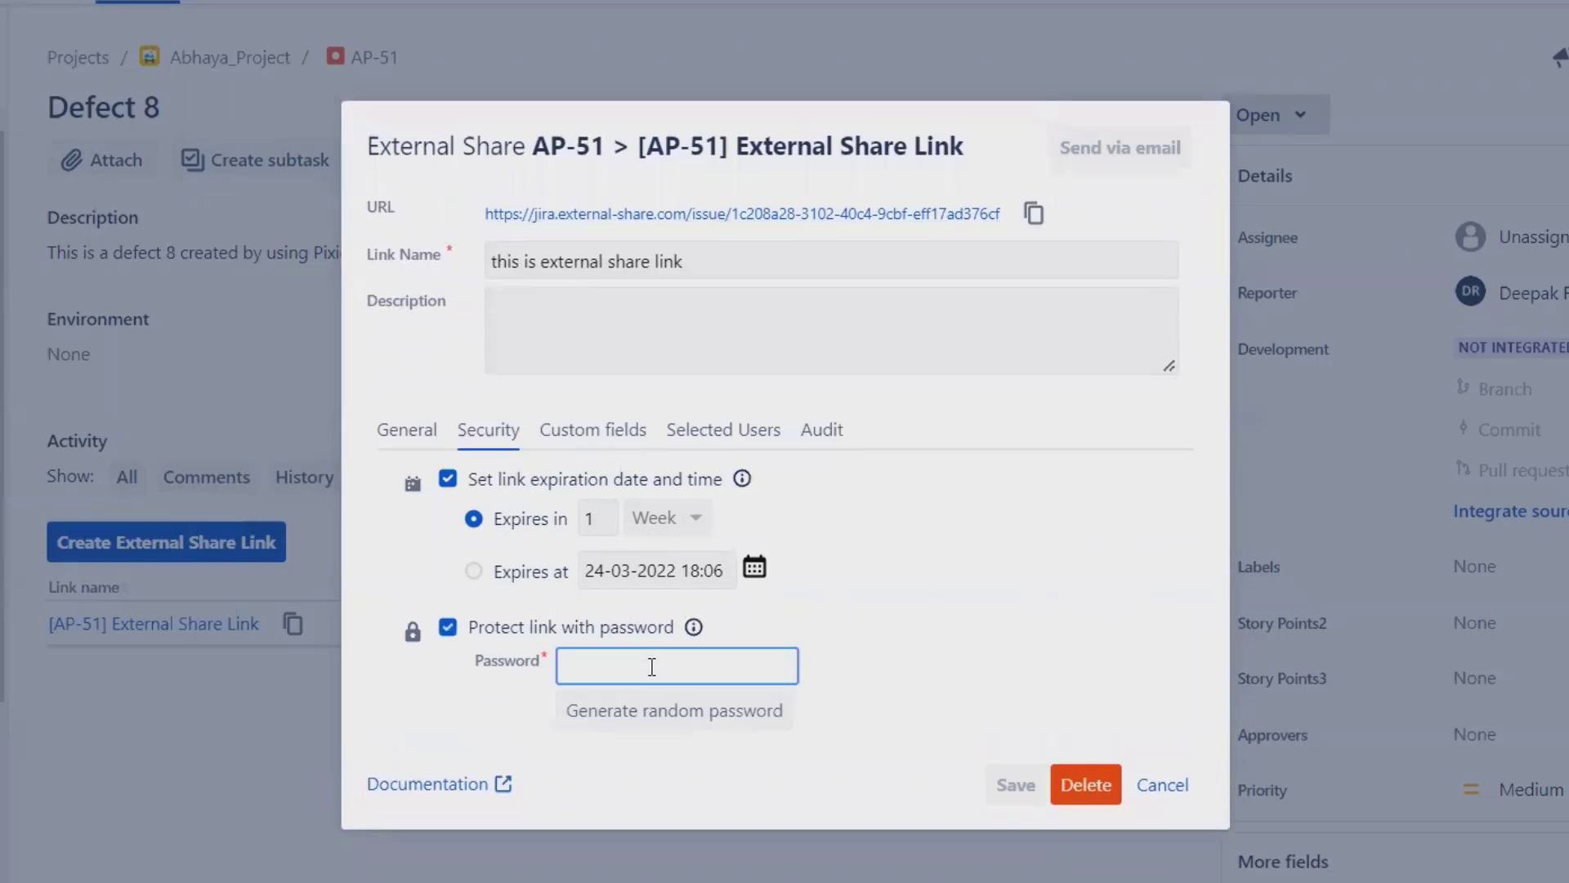
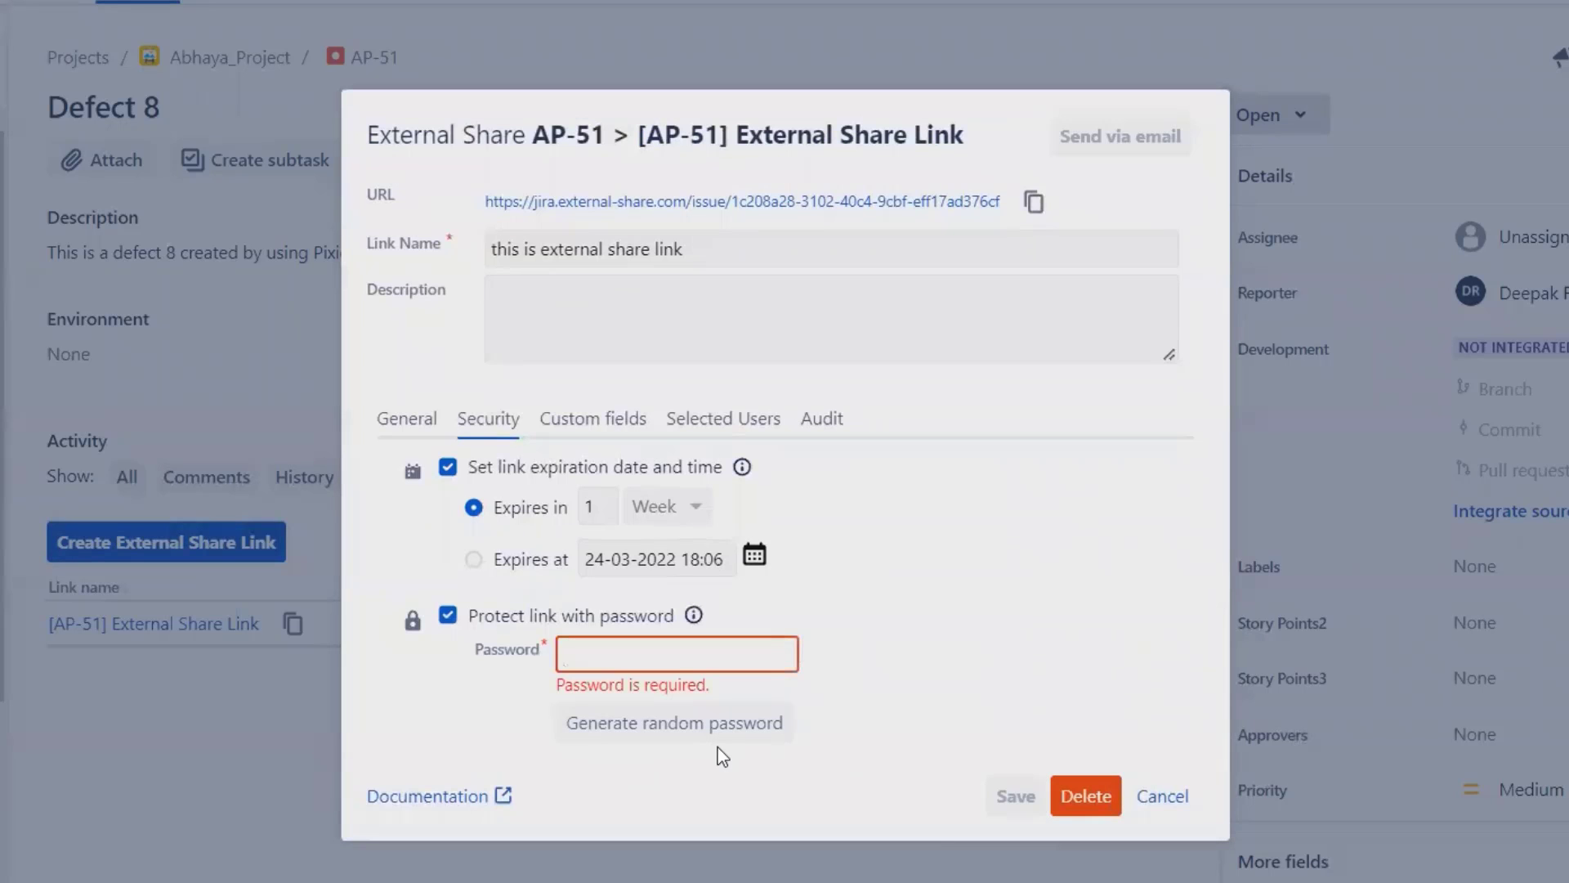
click(736, 724)
drag(645, 666, 476, 646)
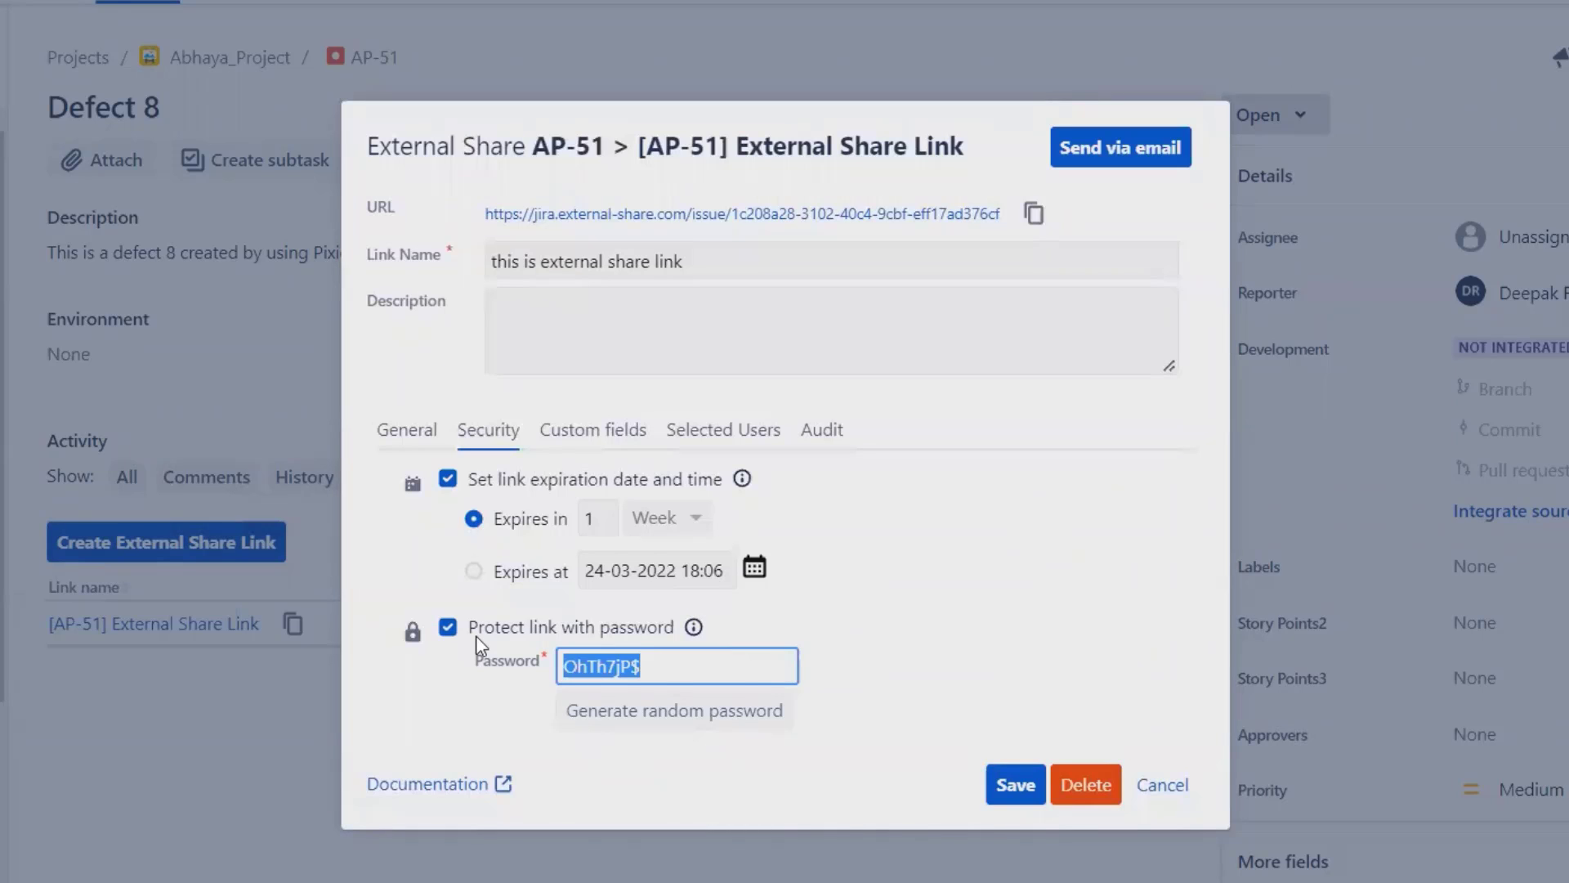
click(595, 438)
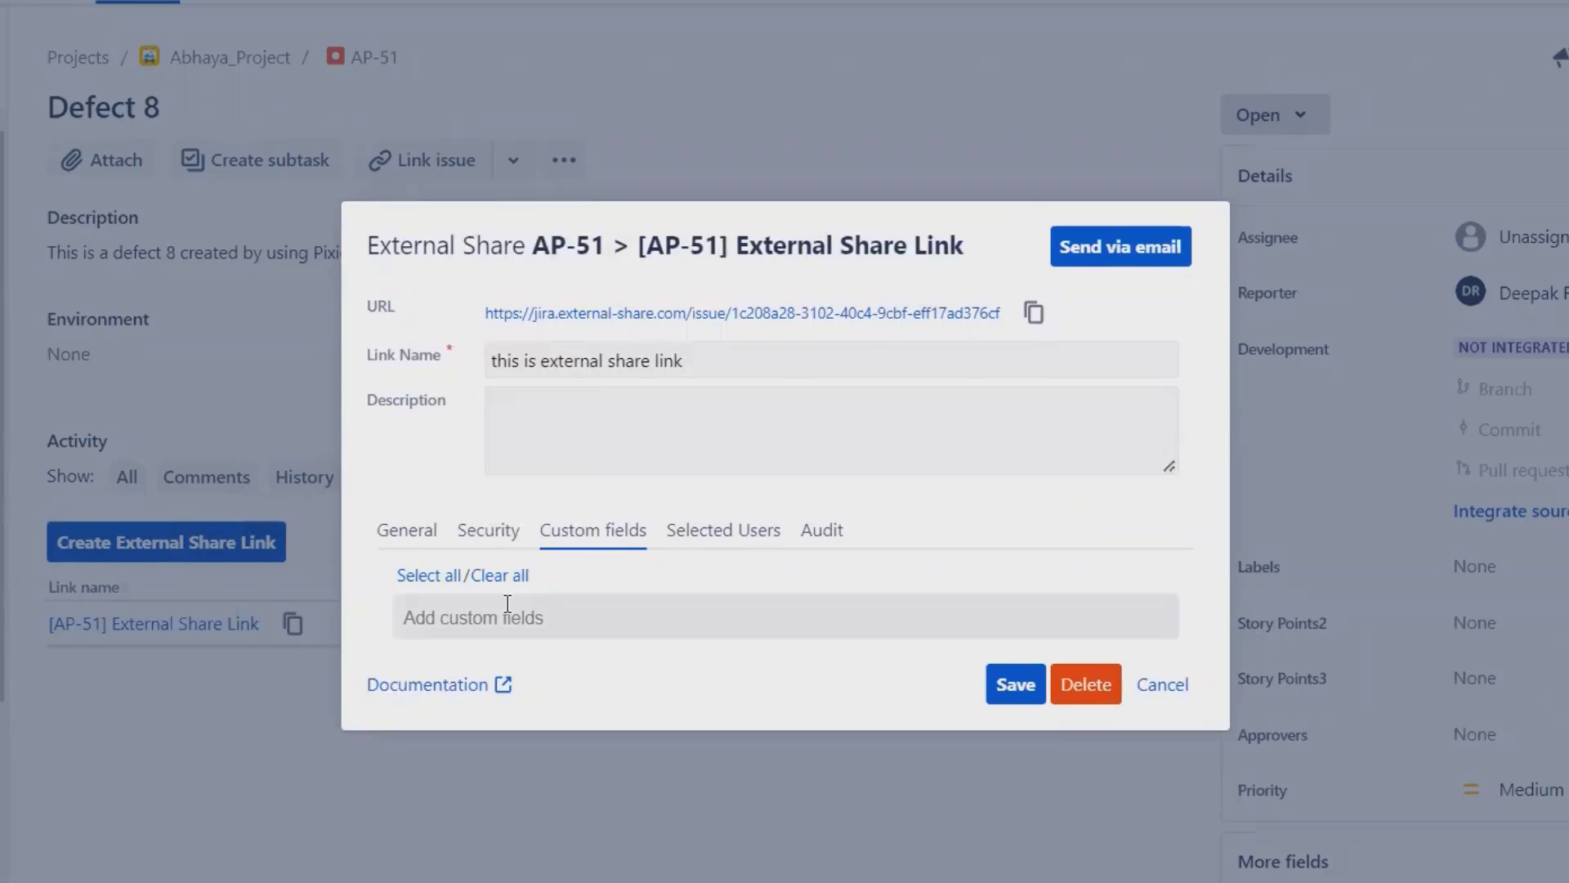
Review the link's Selected users and Audit tabs, then start emailing the AP-51 share link
click(744, 534)
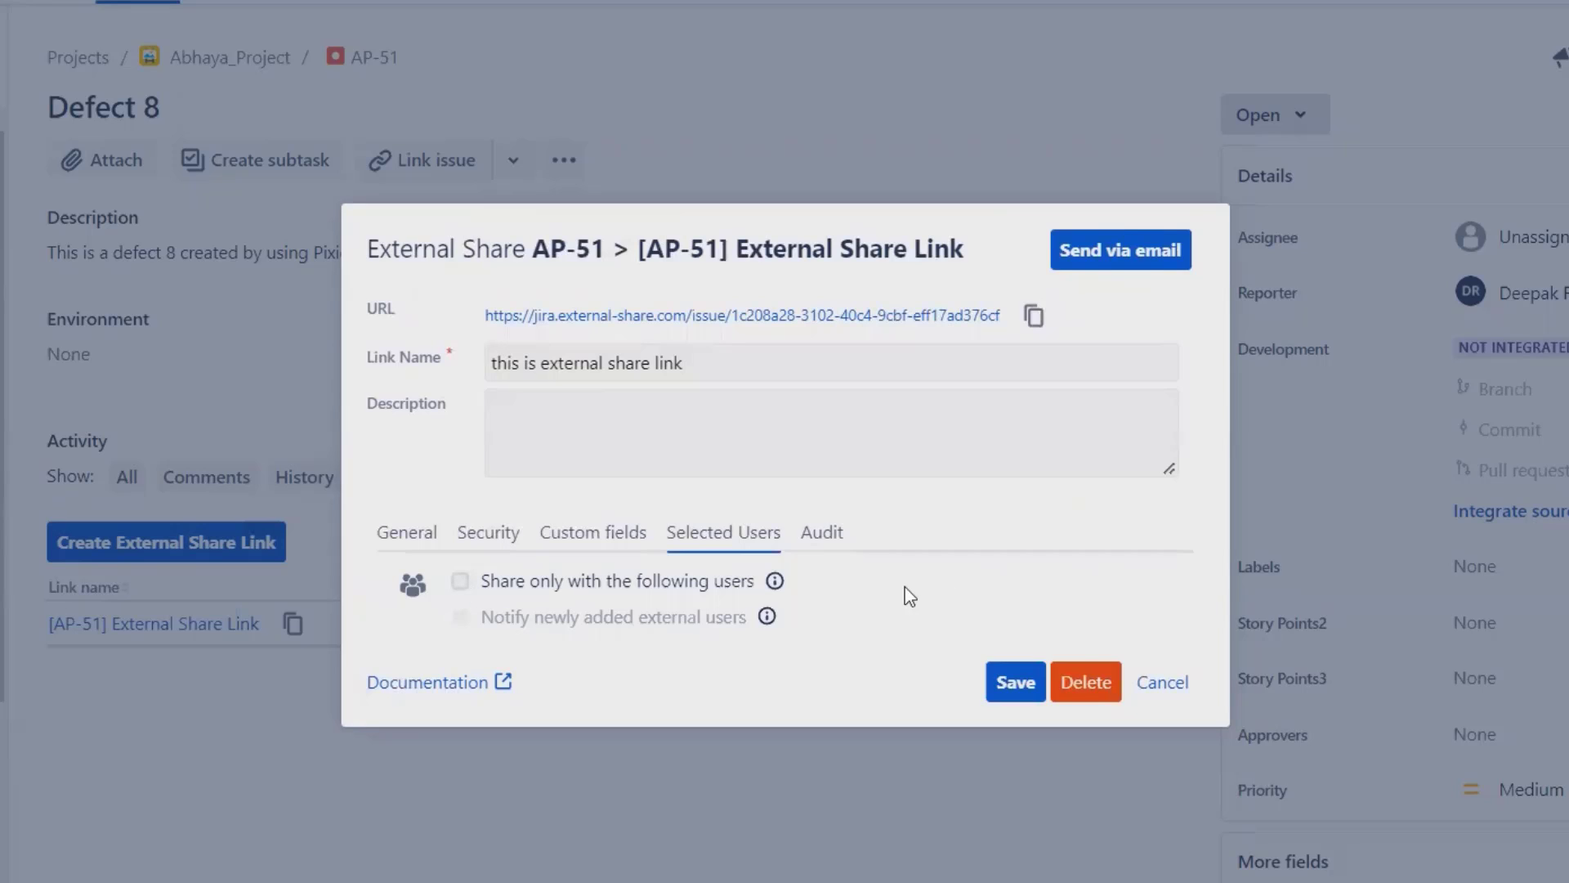
click(833, 541)
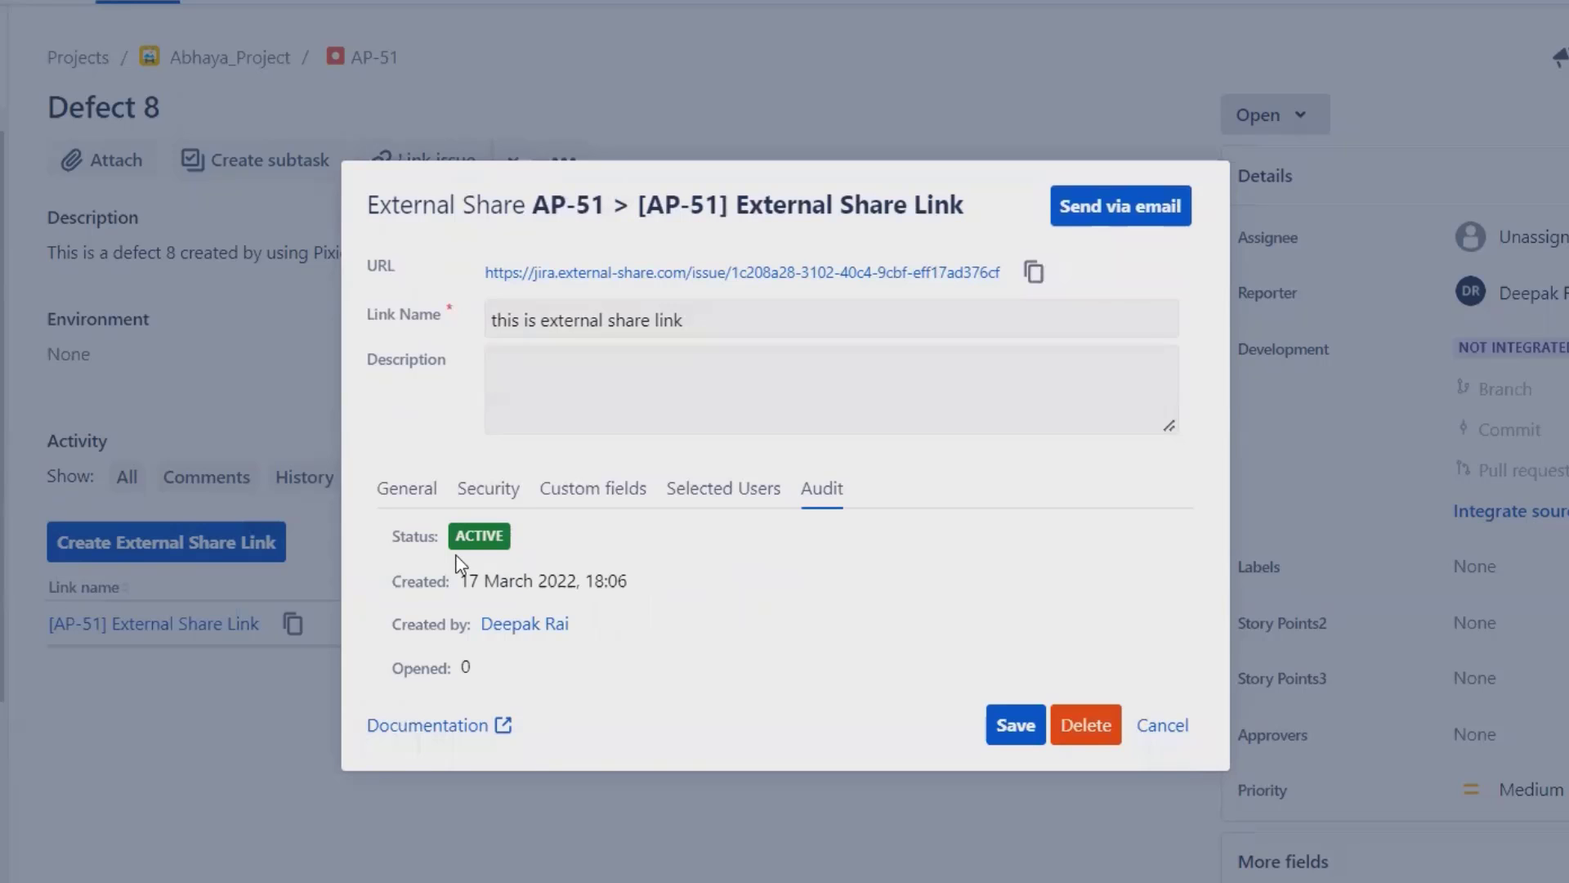
click(730, 490)
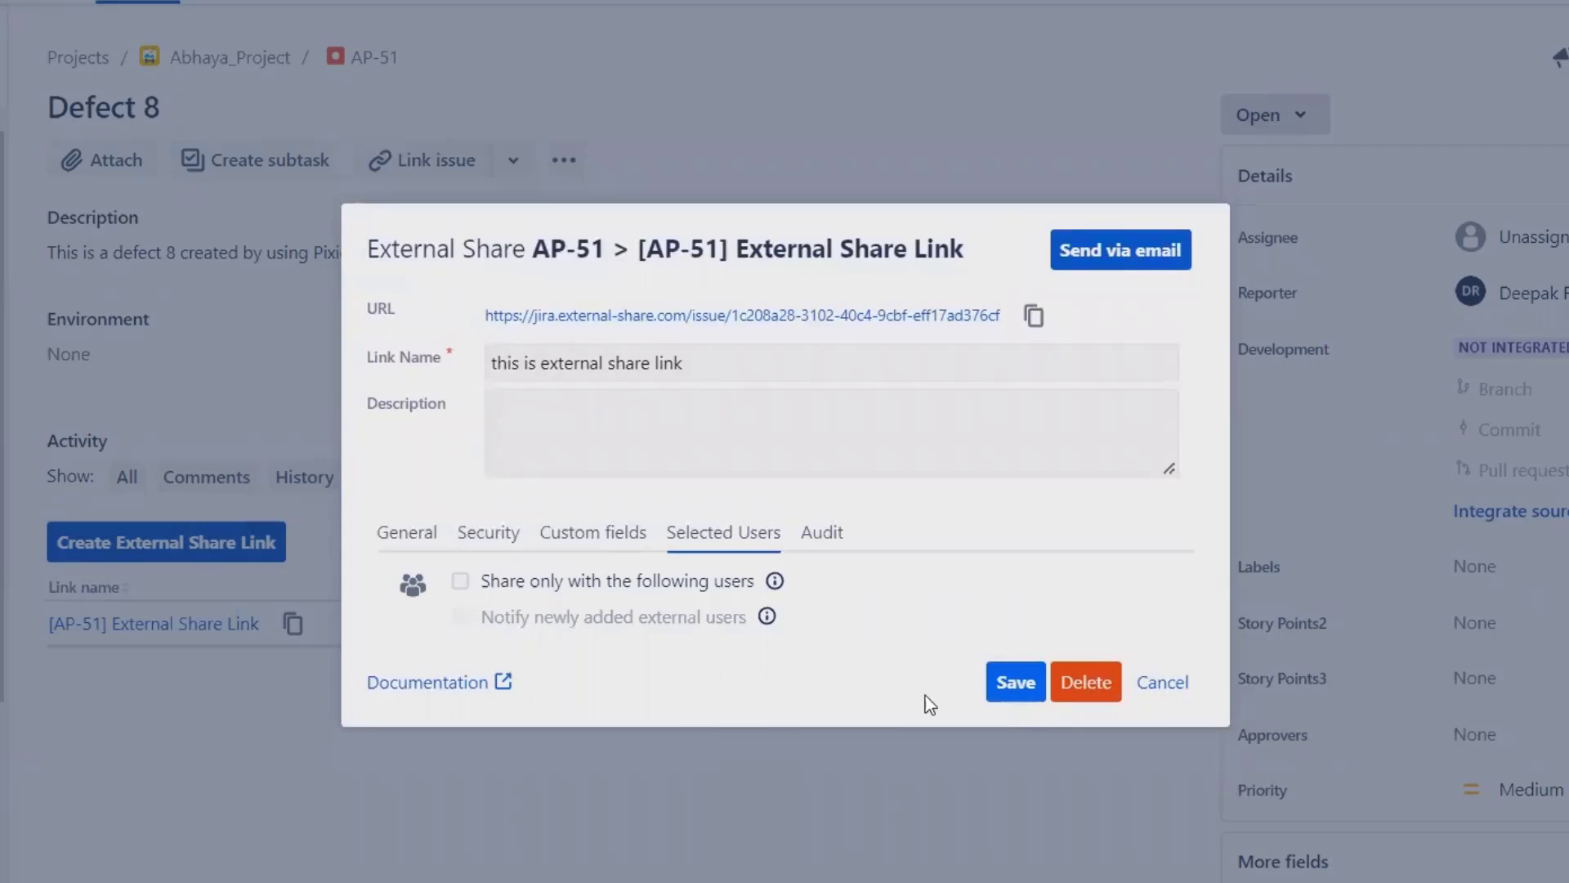
click(422, 534)
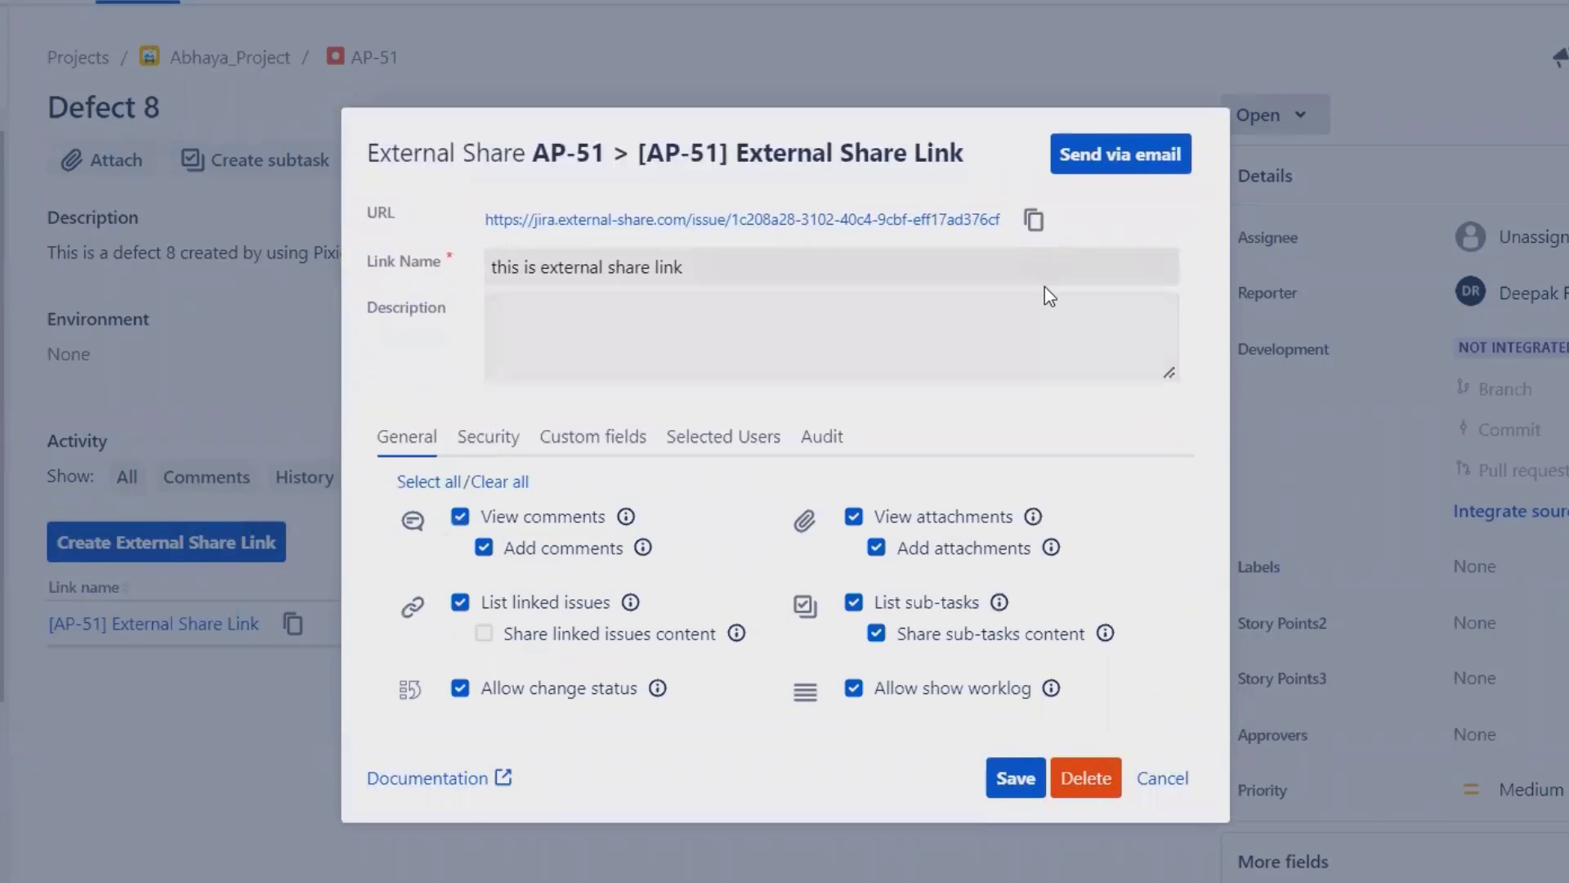
click(803, 343)
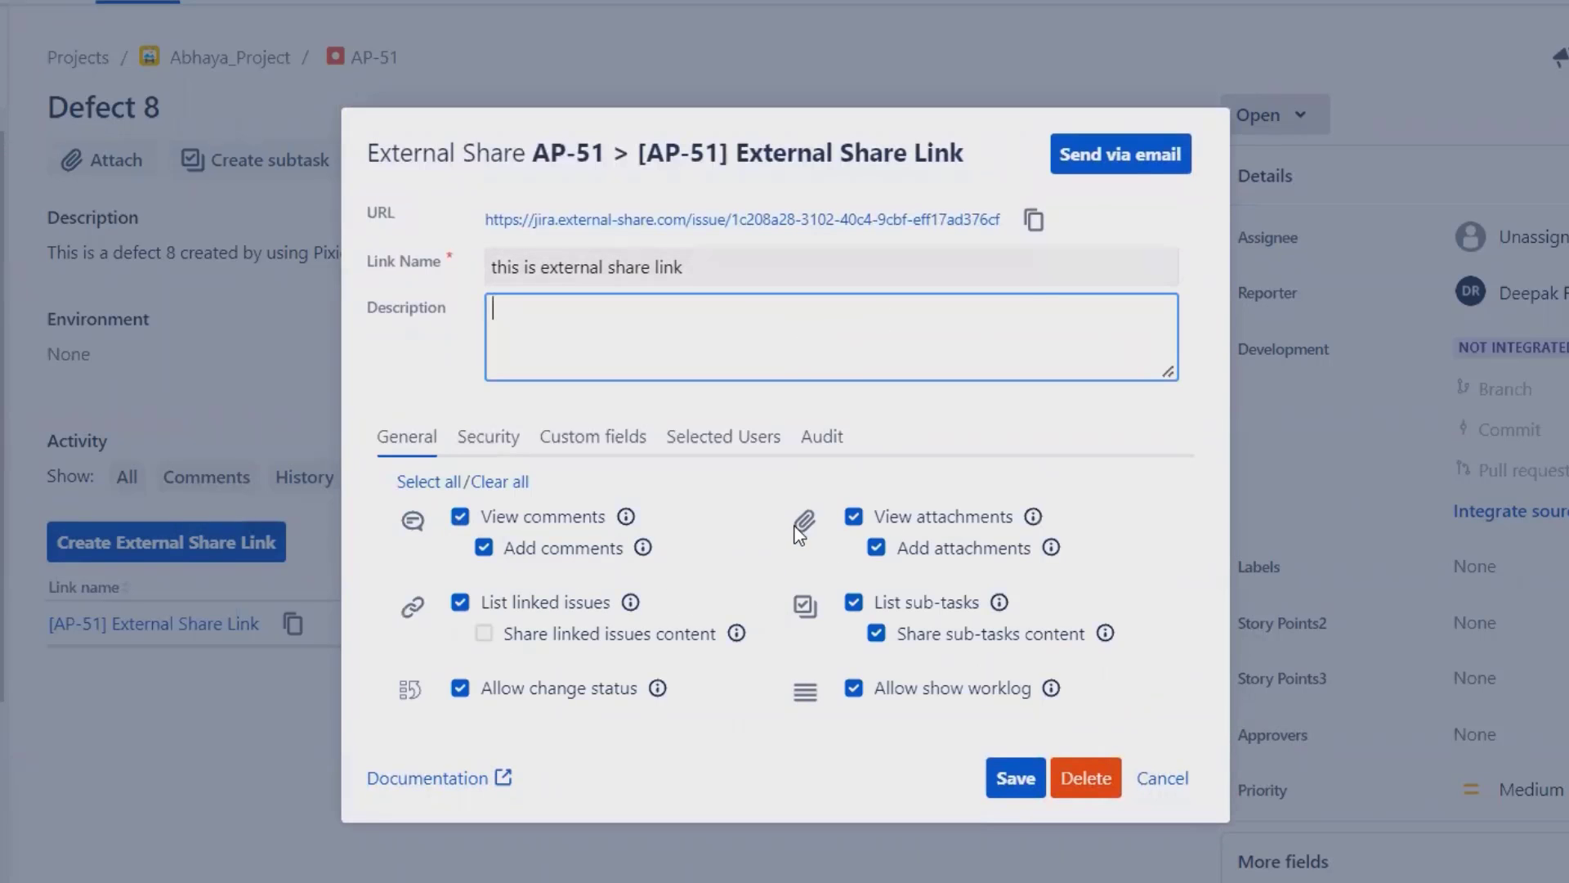
click(1143, 159)
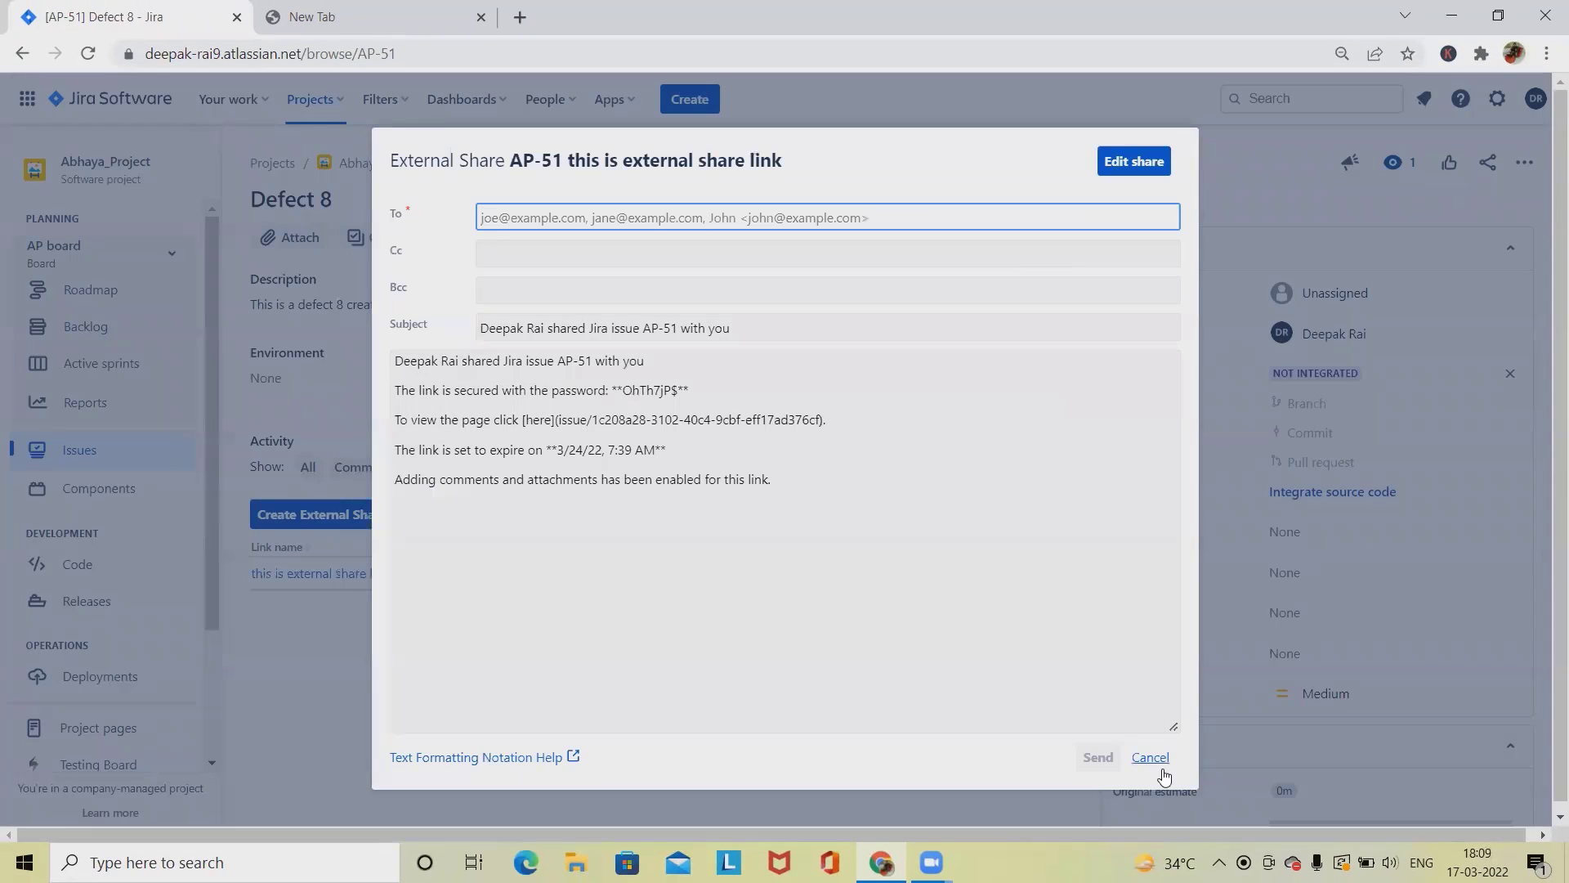
Cancel the email, review the link's Security, Custom fields and Selected Users tabs, and save
click(1144, 760)
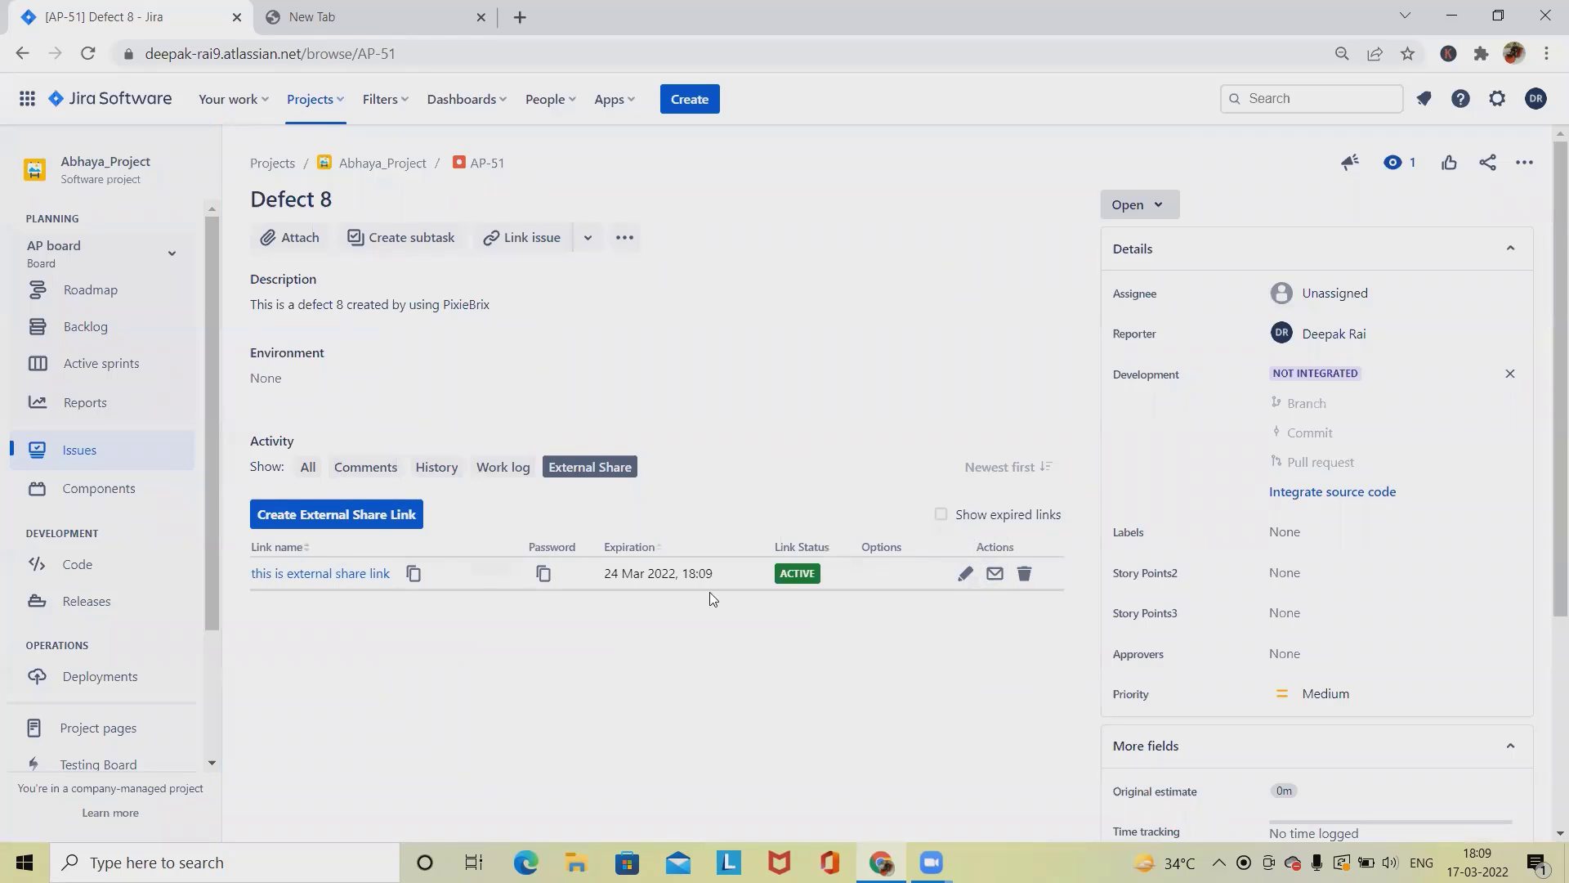
click(968, 575)
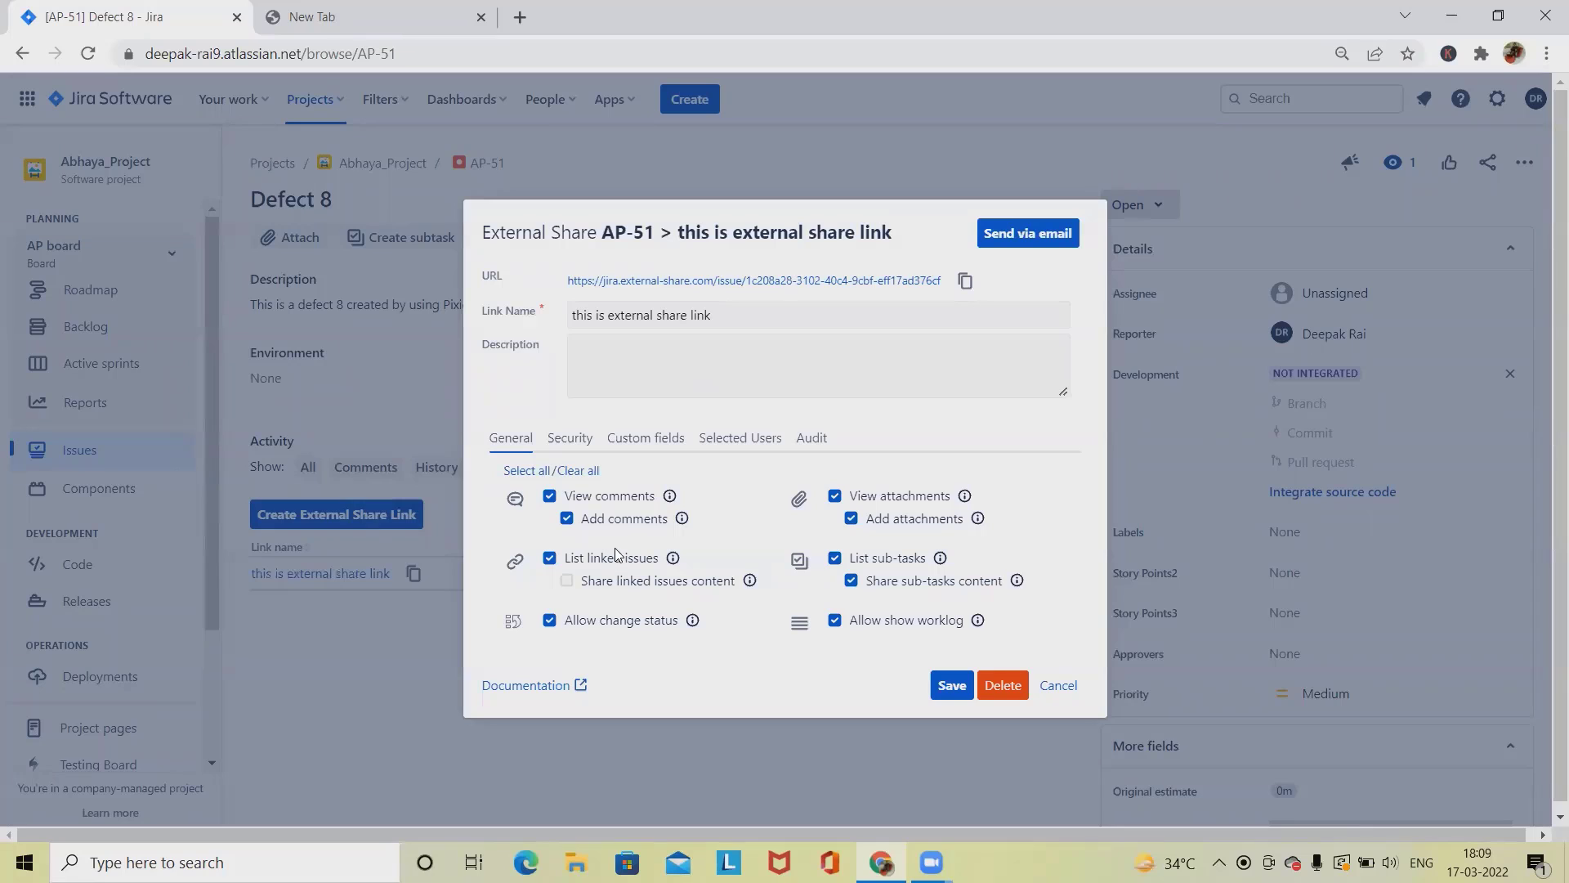
click(583, 441)
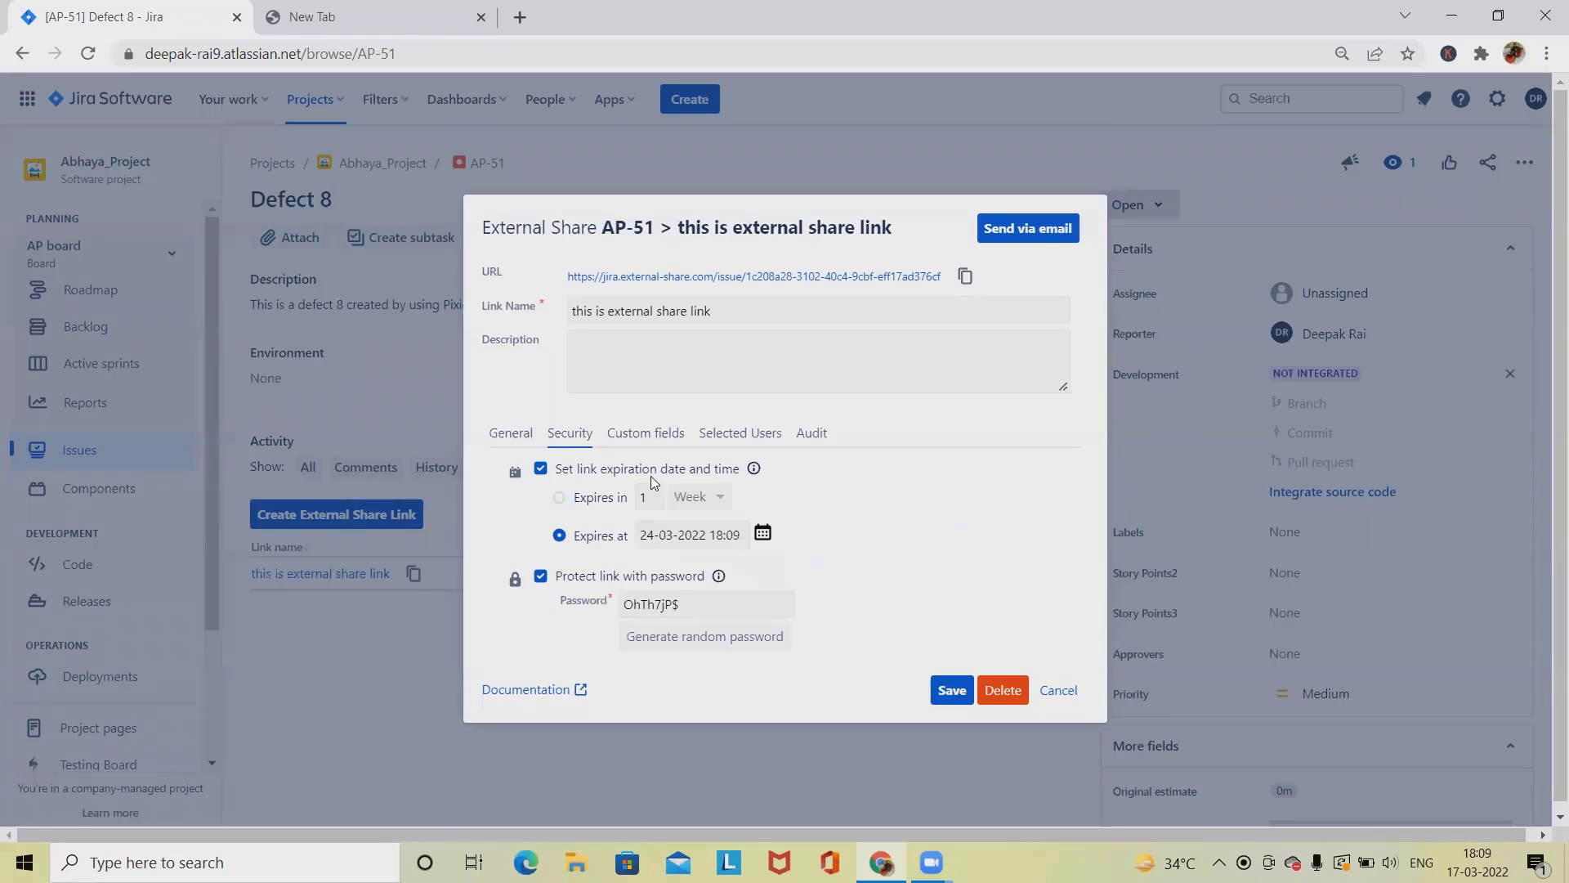
click(645, 433)
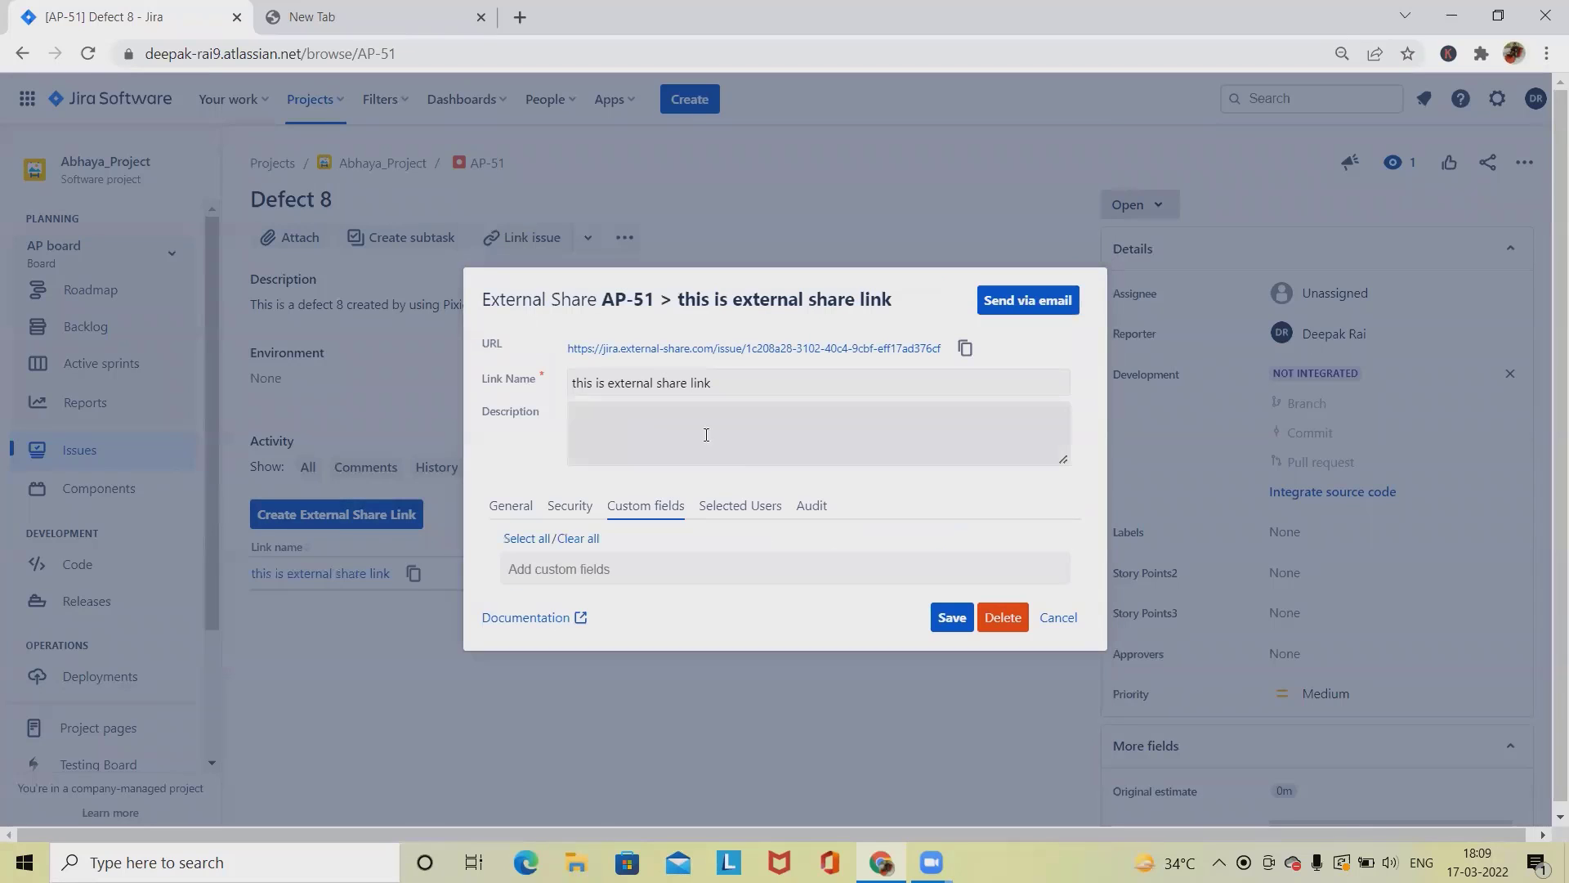
click(708, 505)
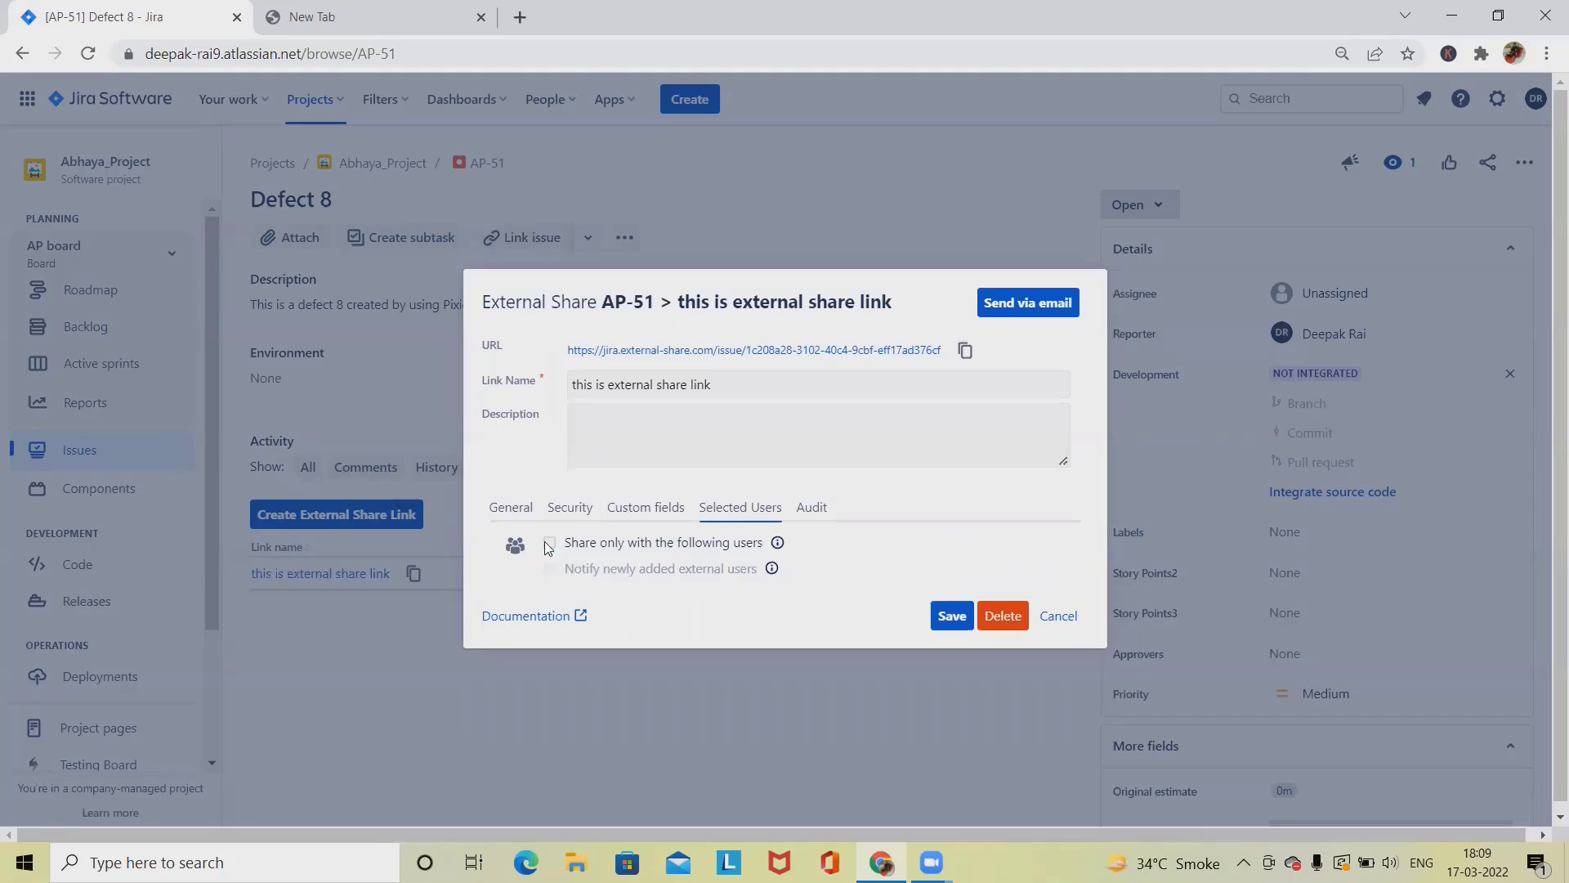
click(524, 519)
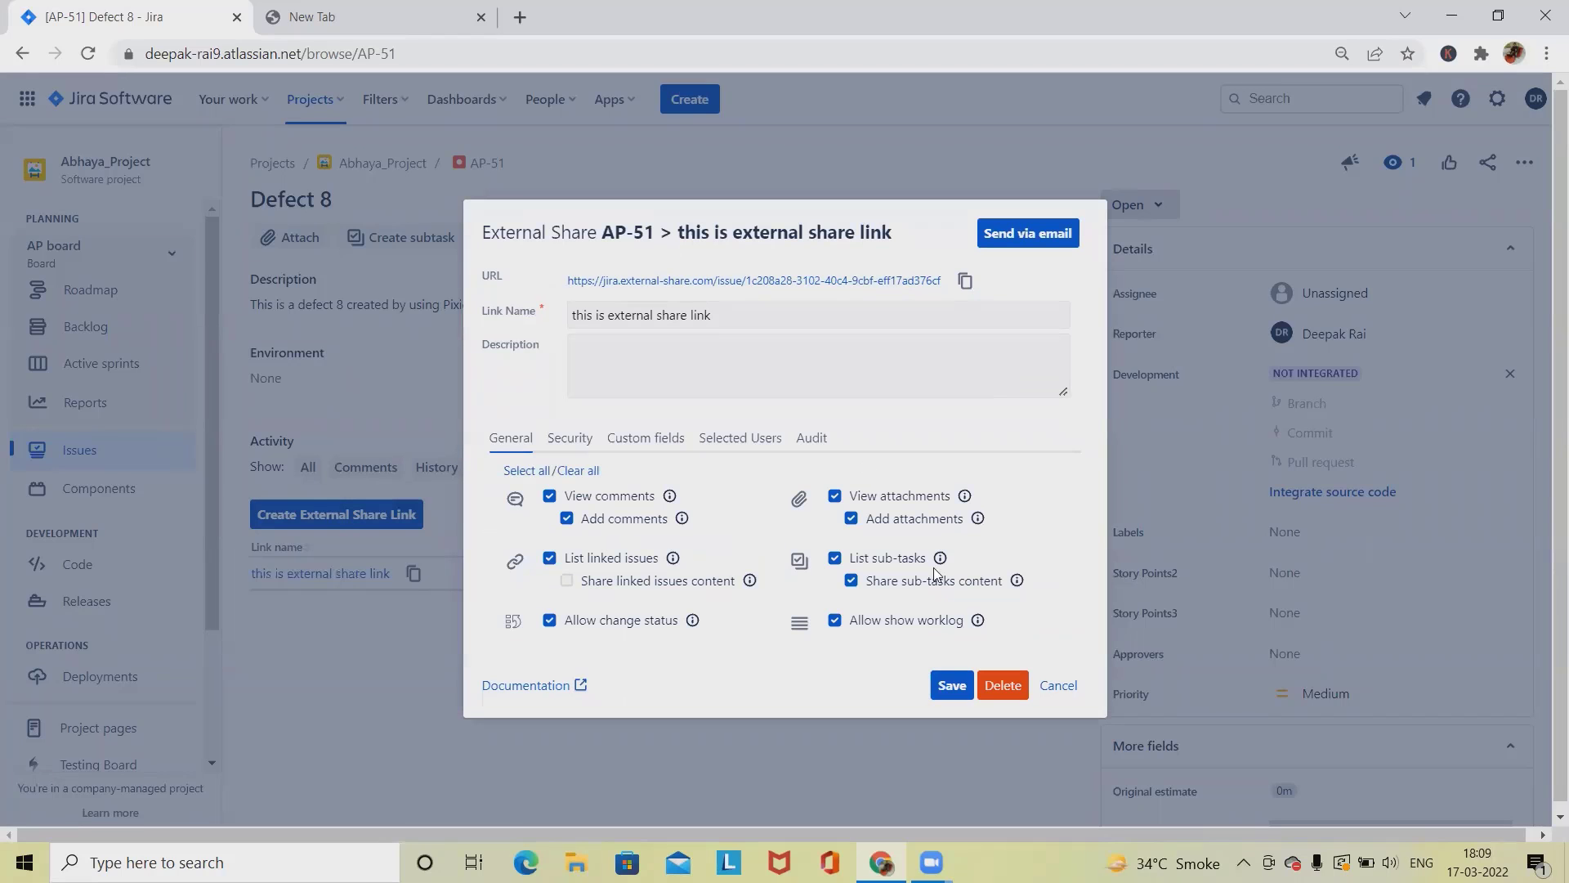
click(948, 685)
Email the AP-51 share link to the recipient's address and open a new browser tab
click(1033, 235)
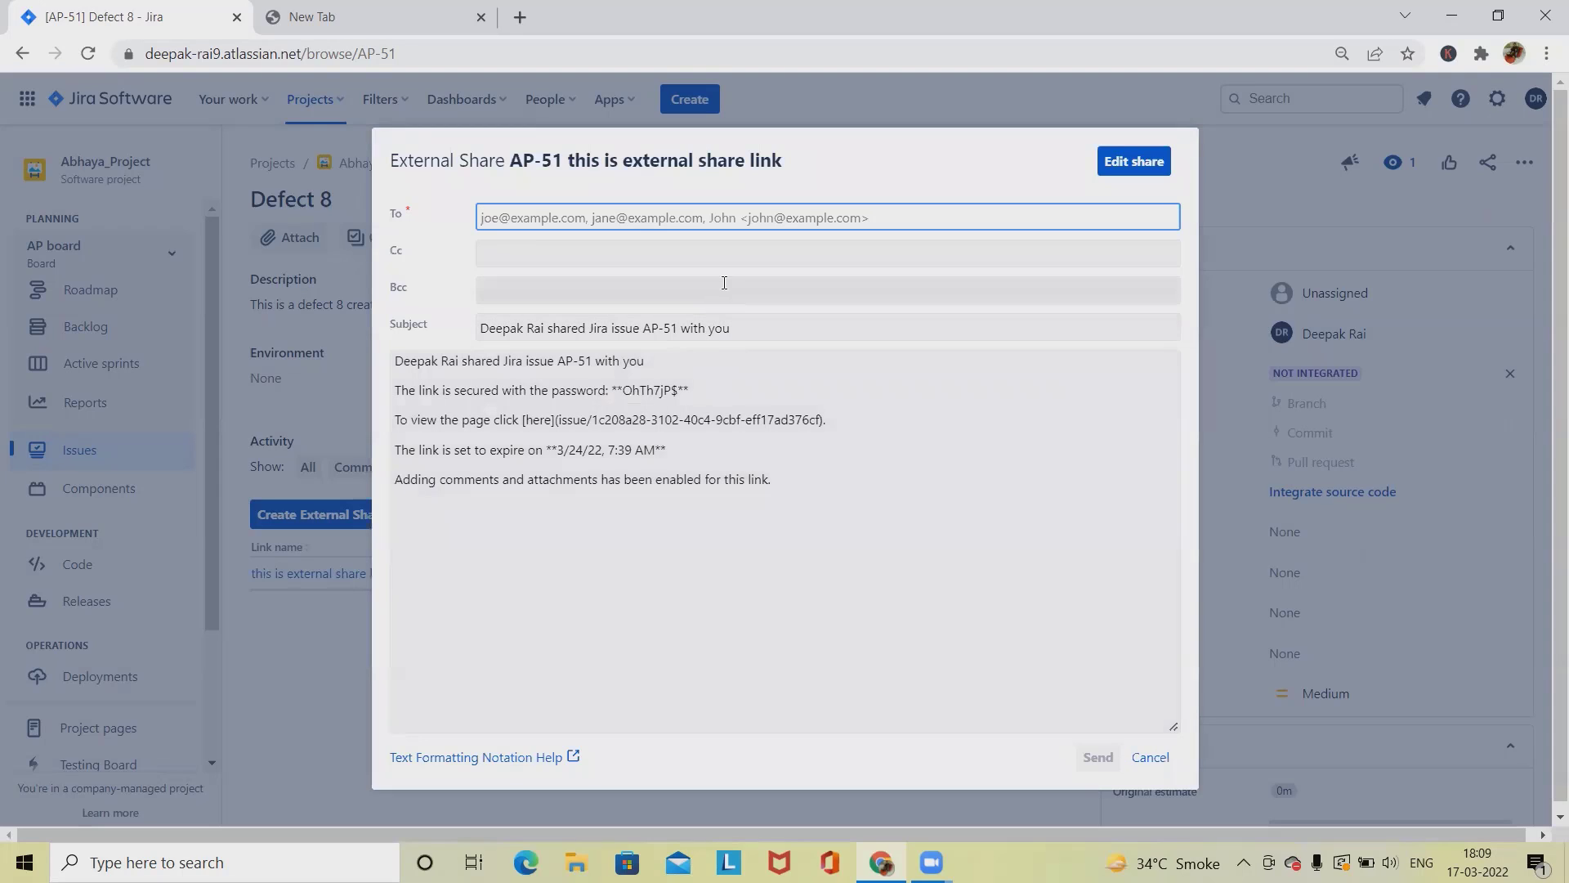
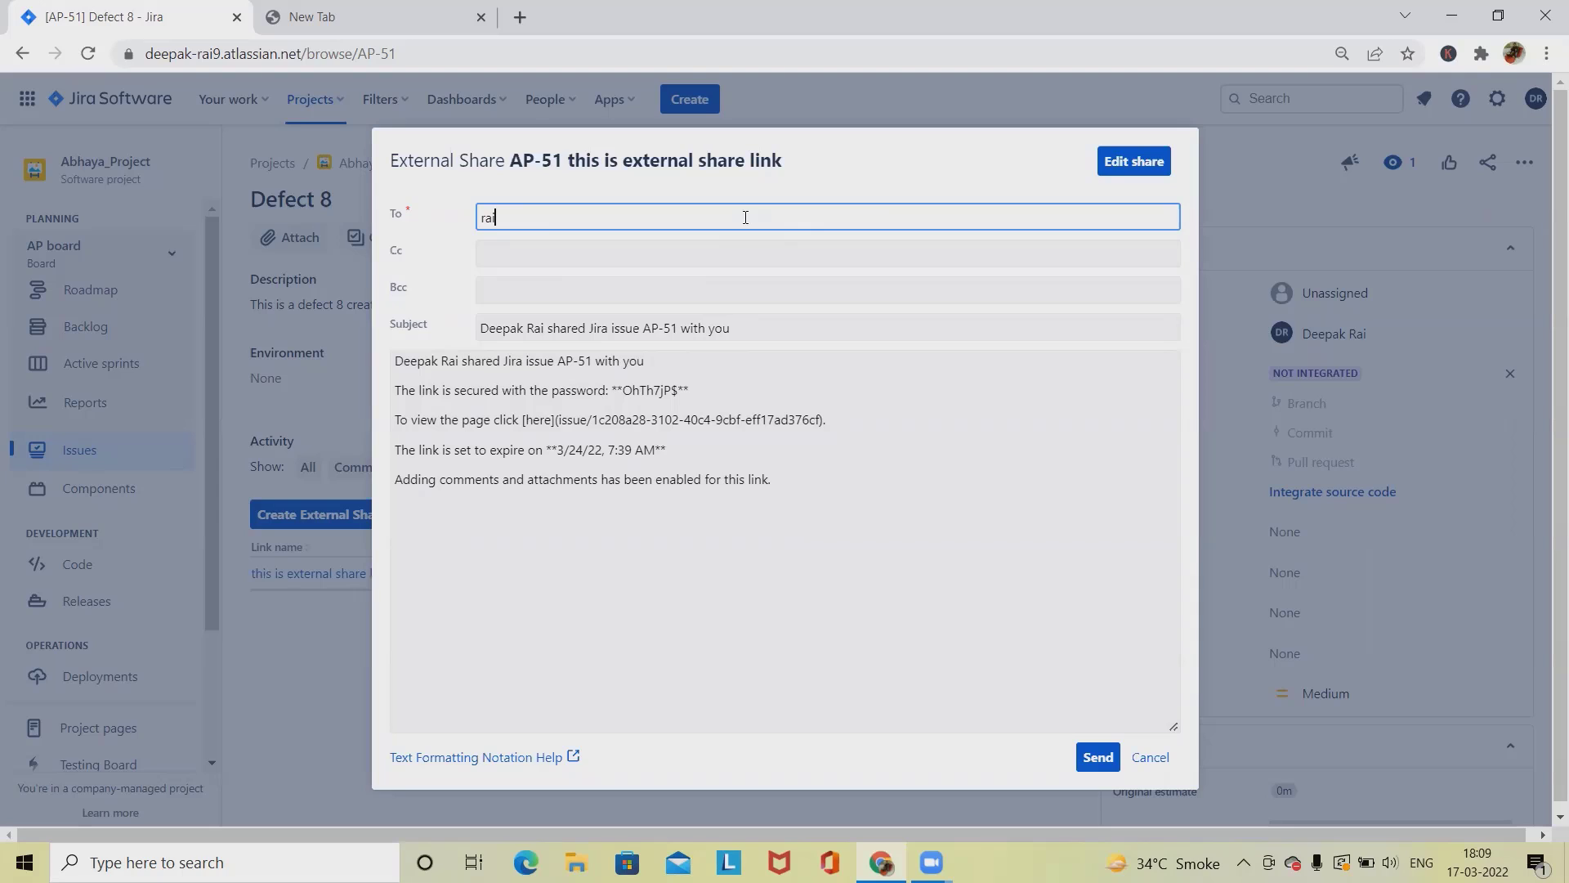
drag(624, 392, 681, 394)
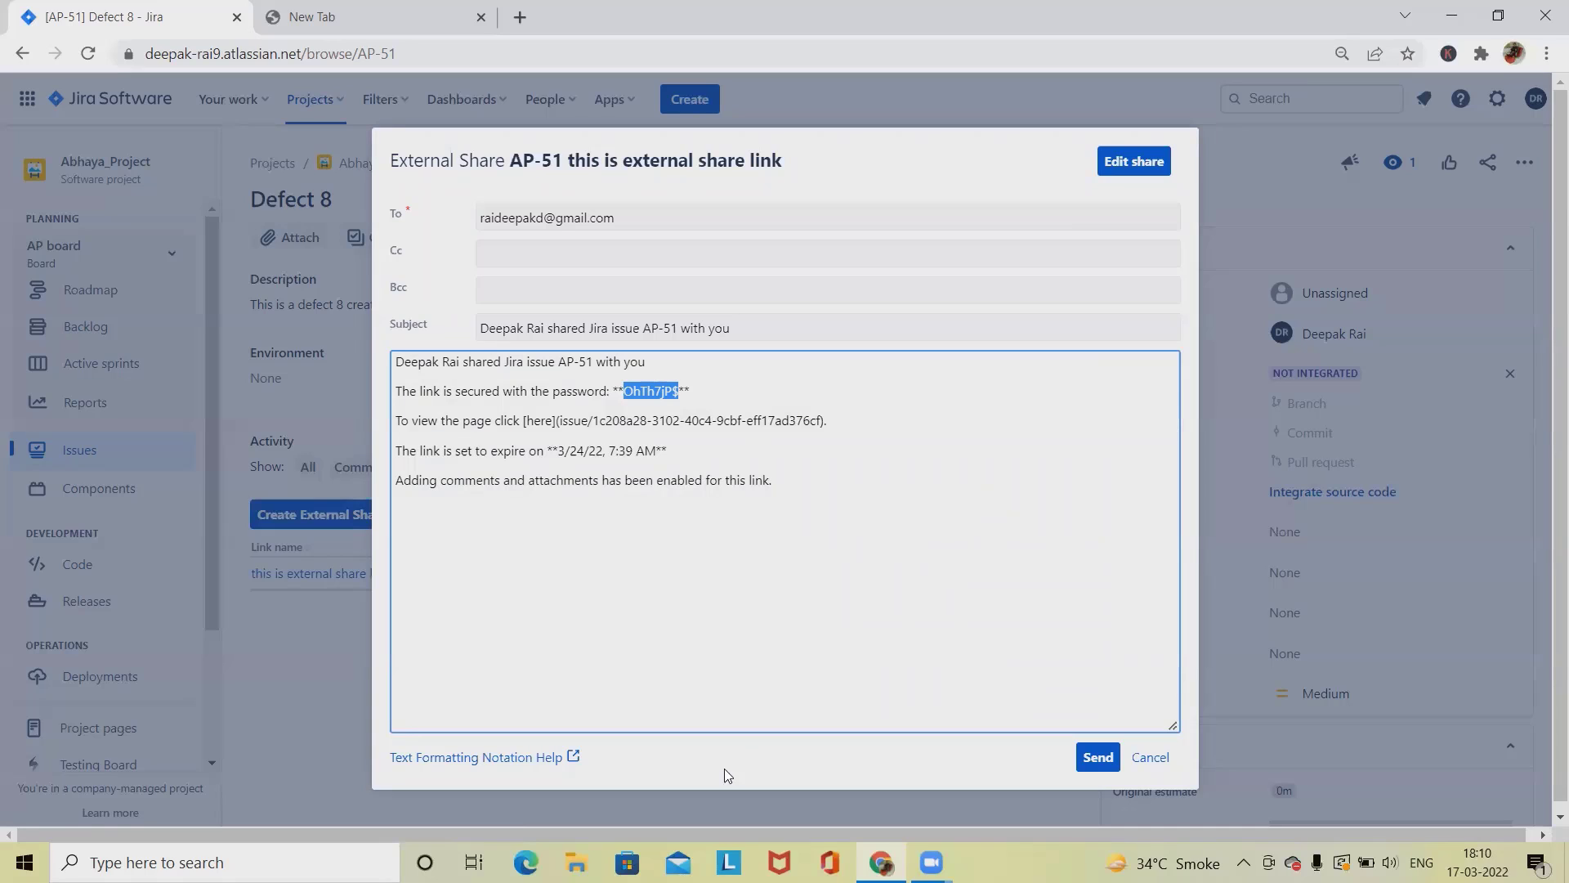
click(1099, 760)
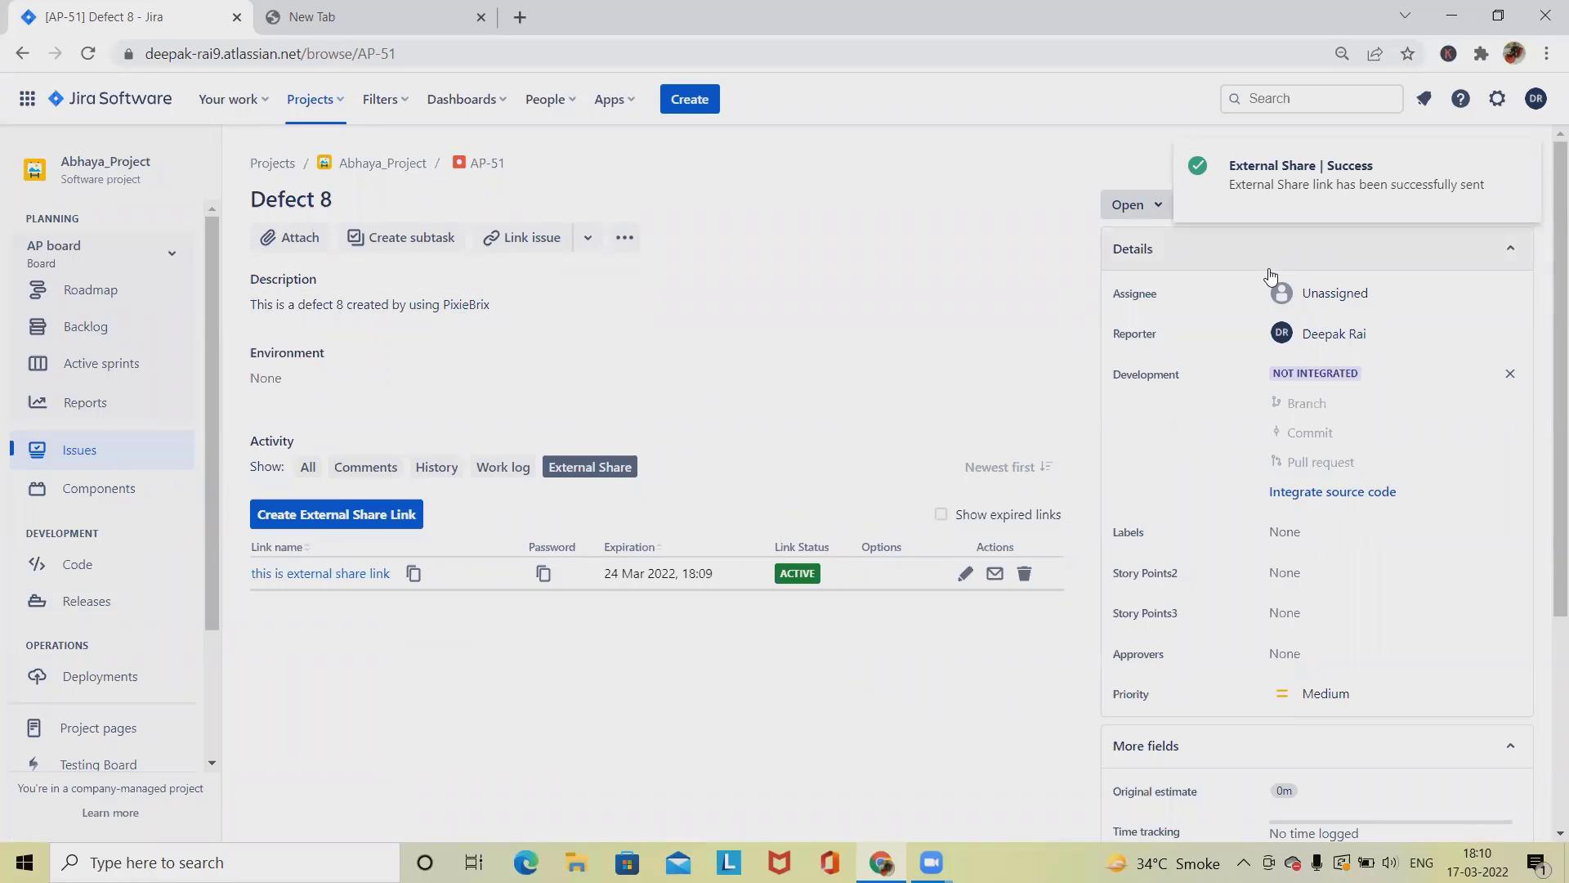
key(ctrl+Tab)
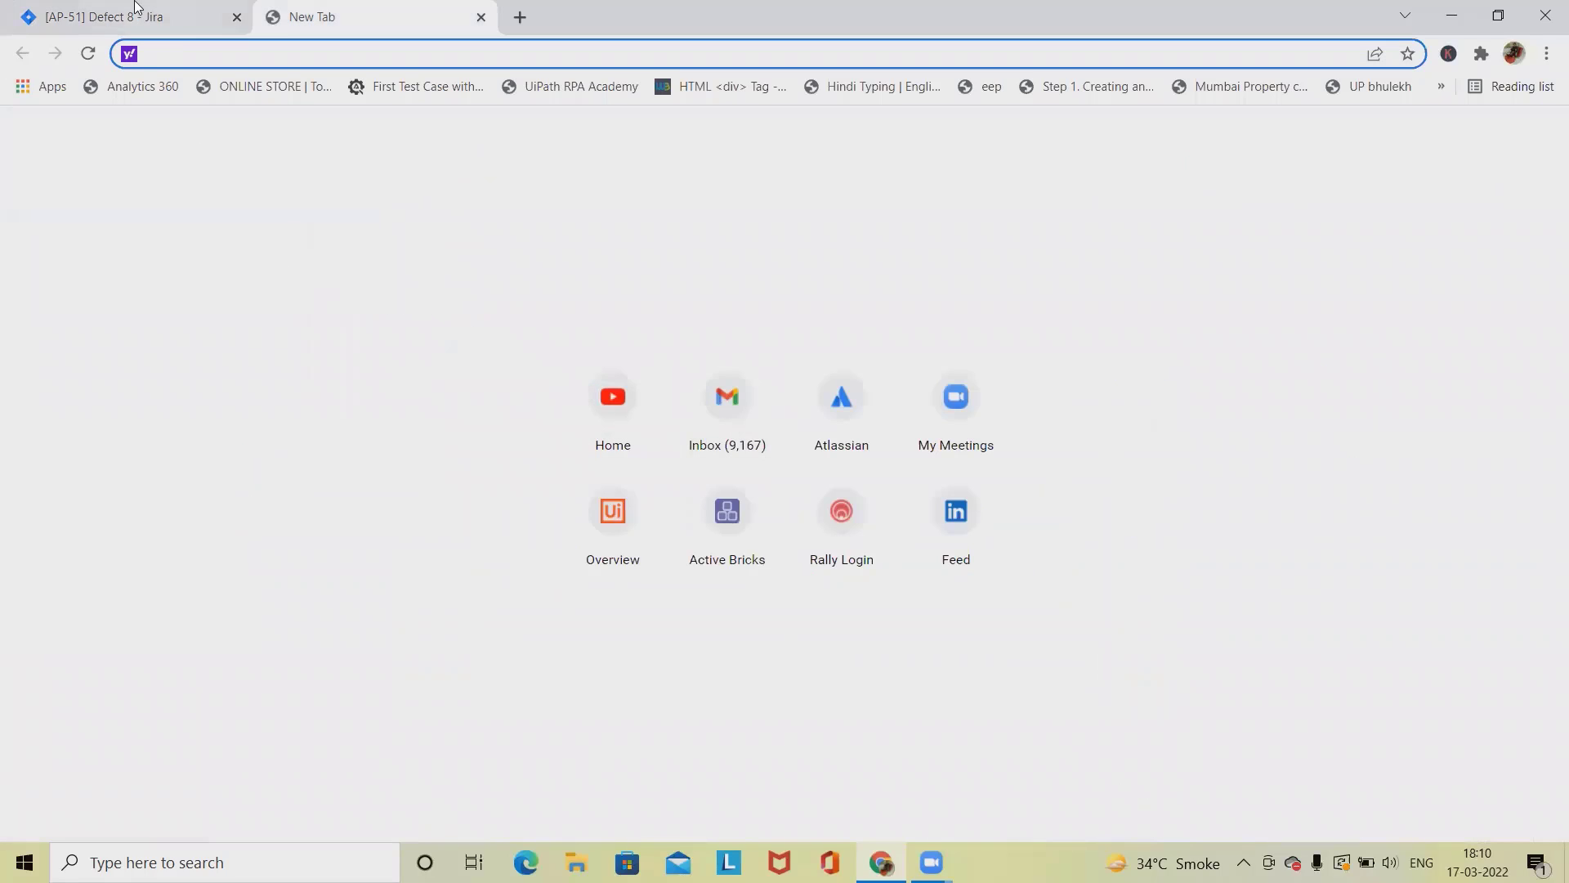
Open the External Share email for AP-51 from the Gmail inbox
click(711, 415)
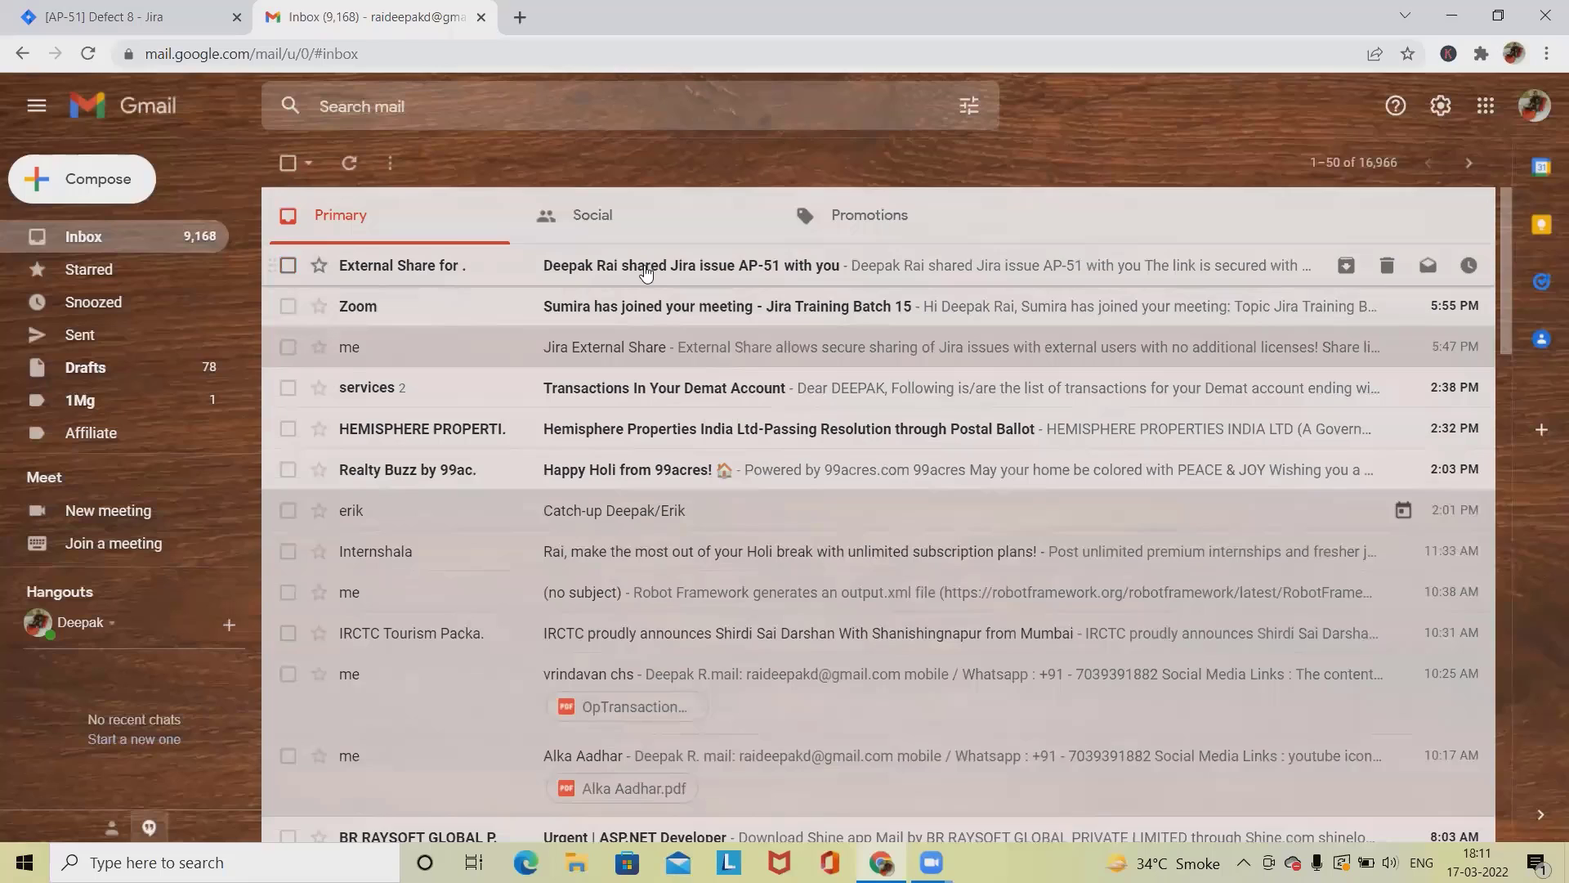
click(645, 273)
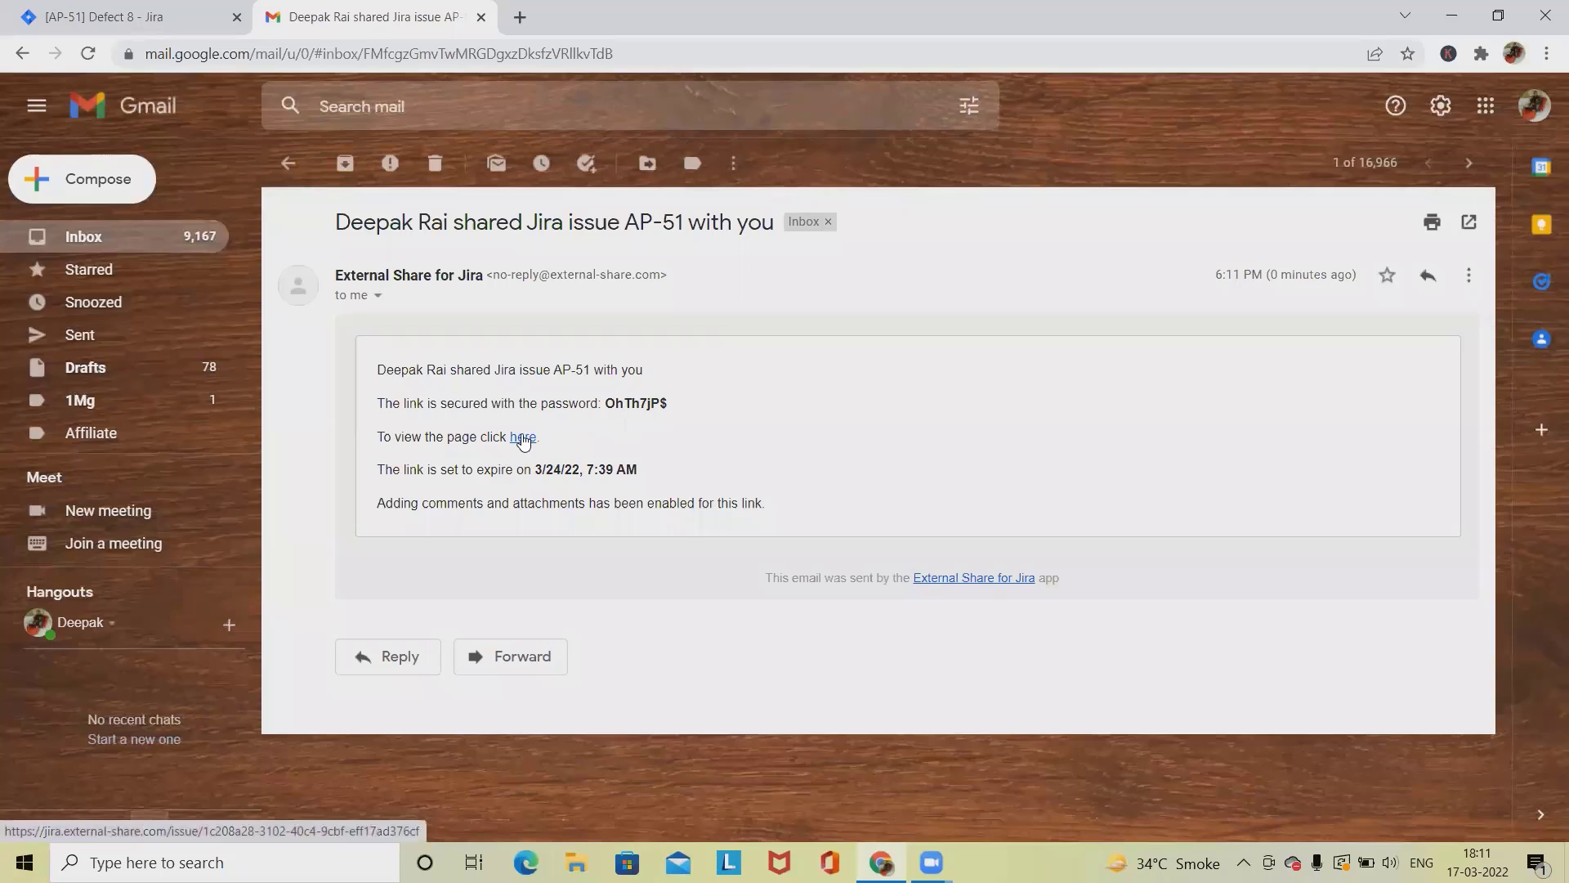
Unlock the shared AP-51 page with the pasted password and move its status to Analysis
click(528, 438)
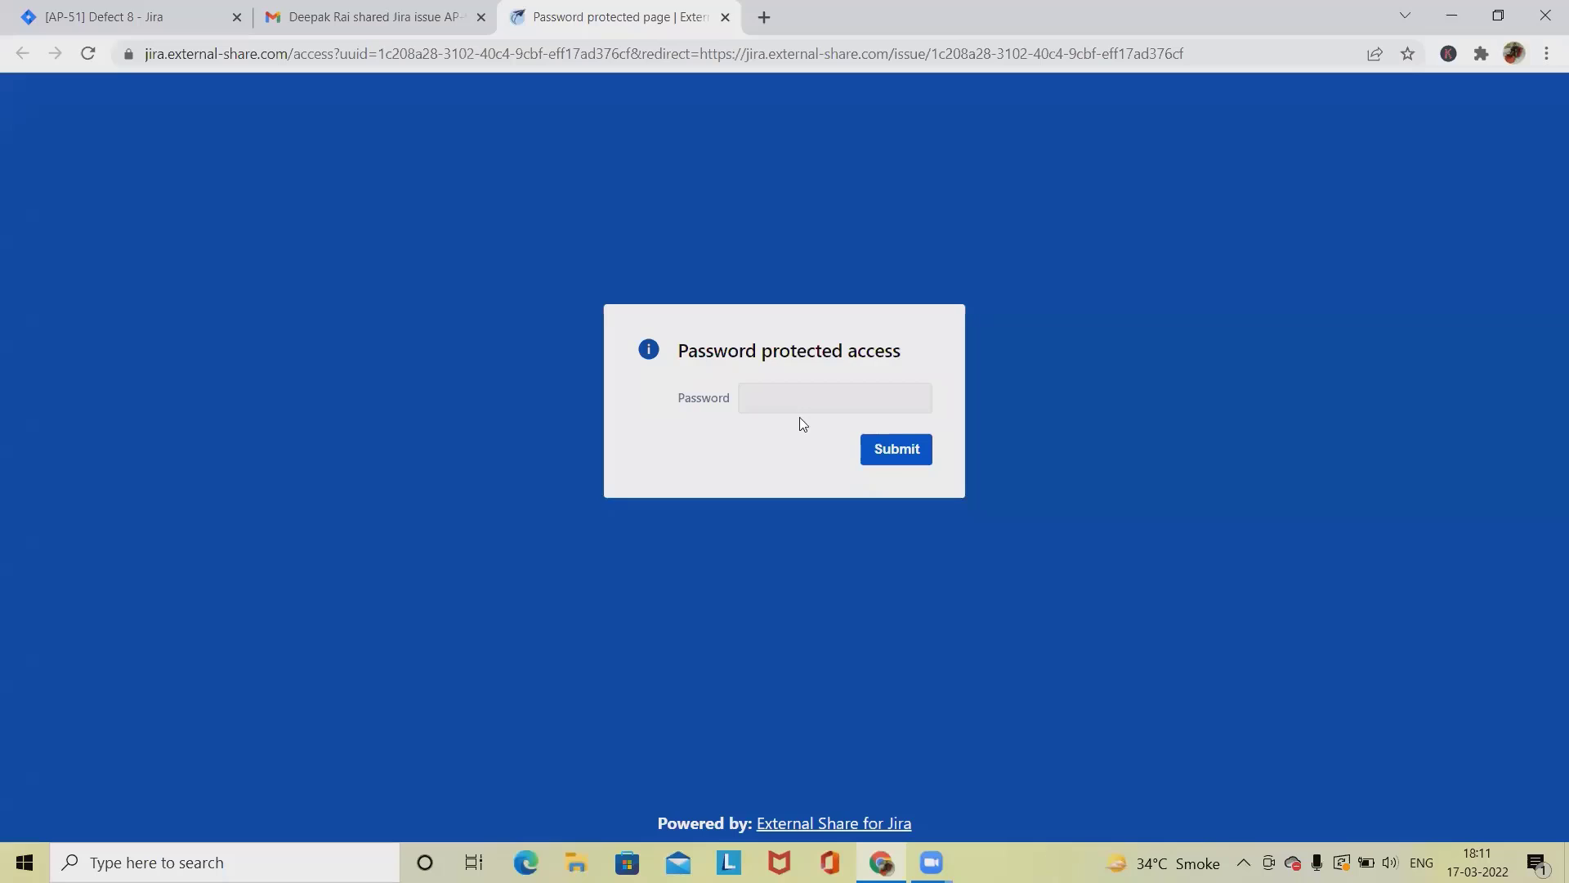
click(807, 395)
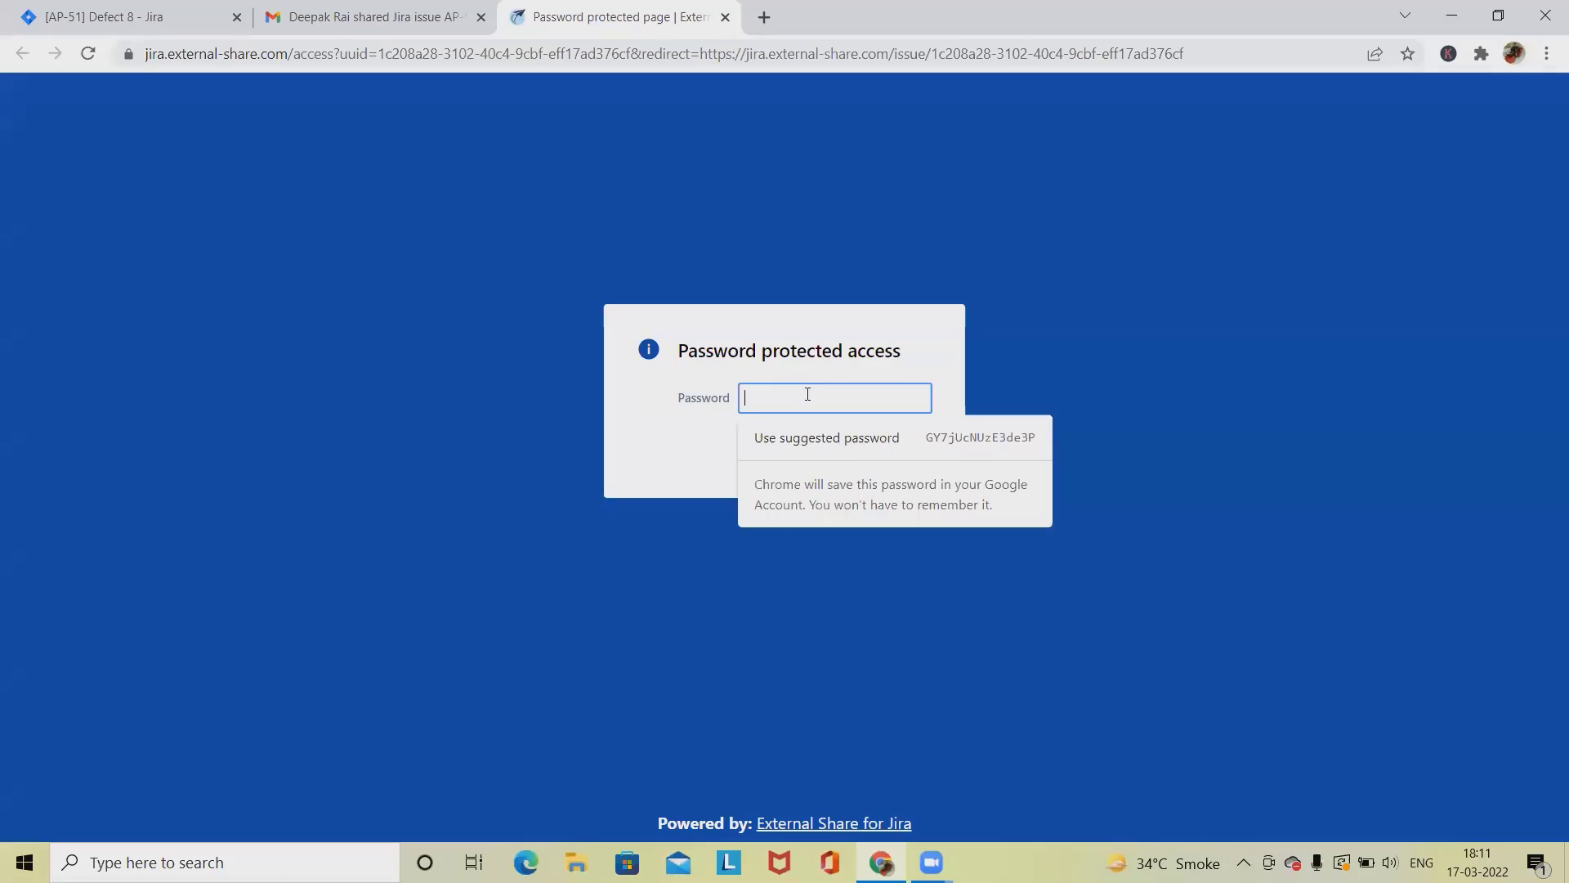
right_click(806, 396)
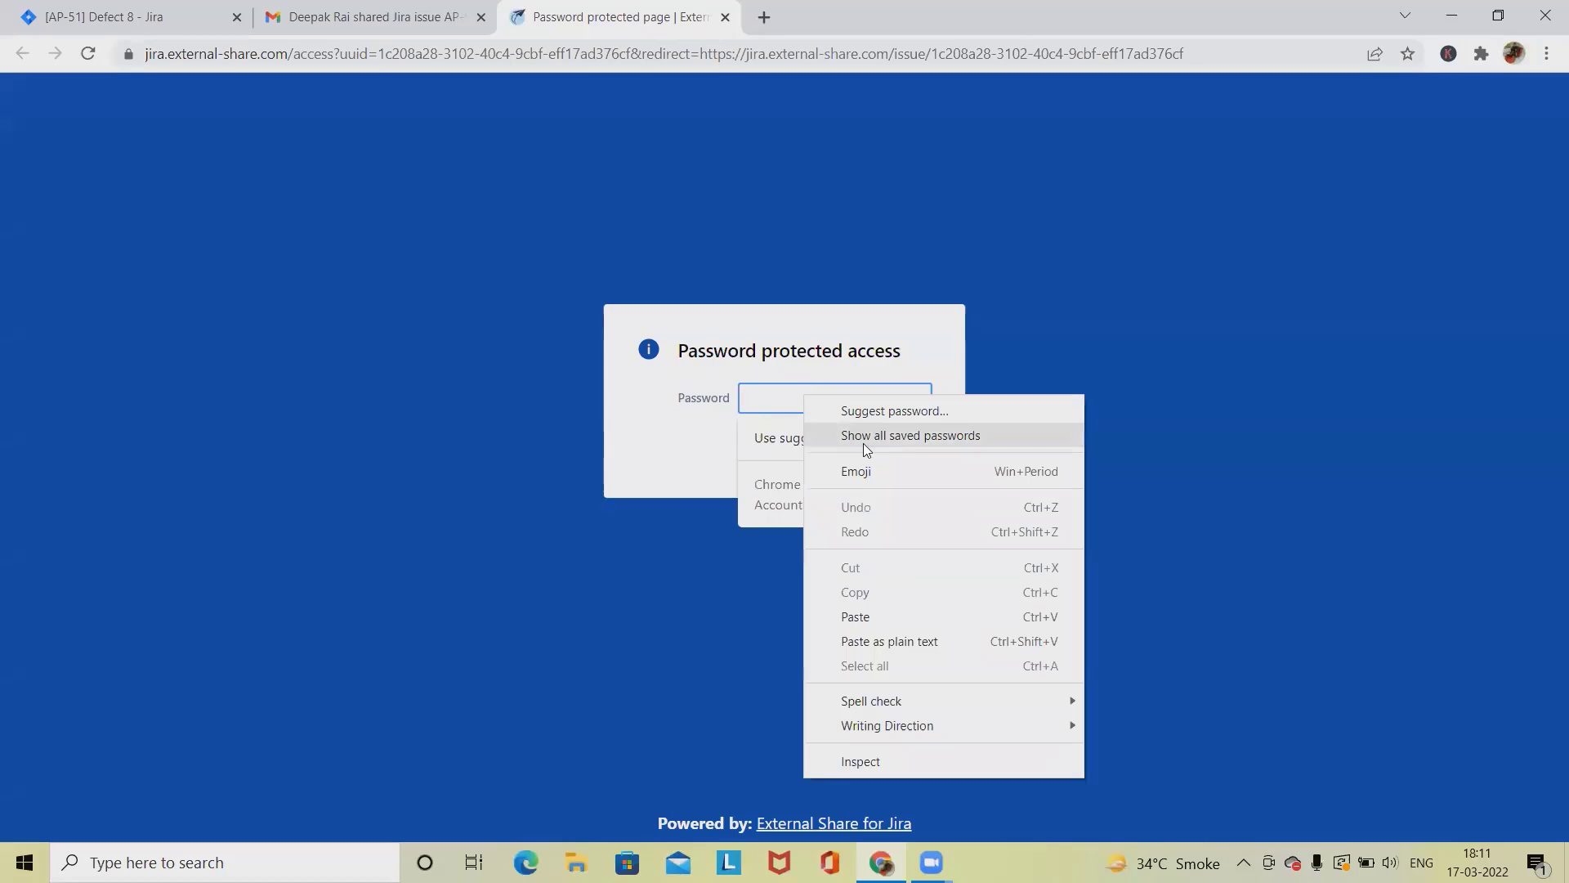
click(877, 613)
click(914, 456)
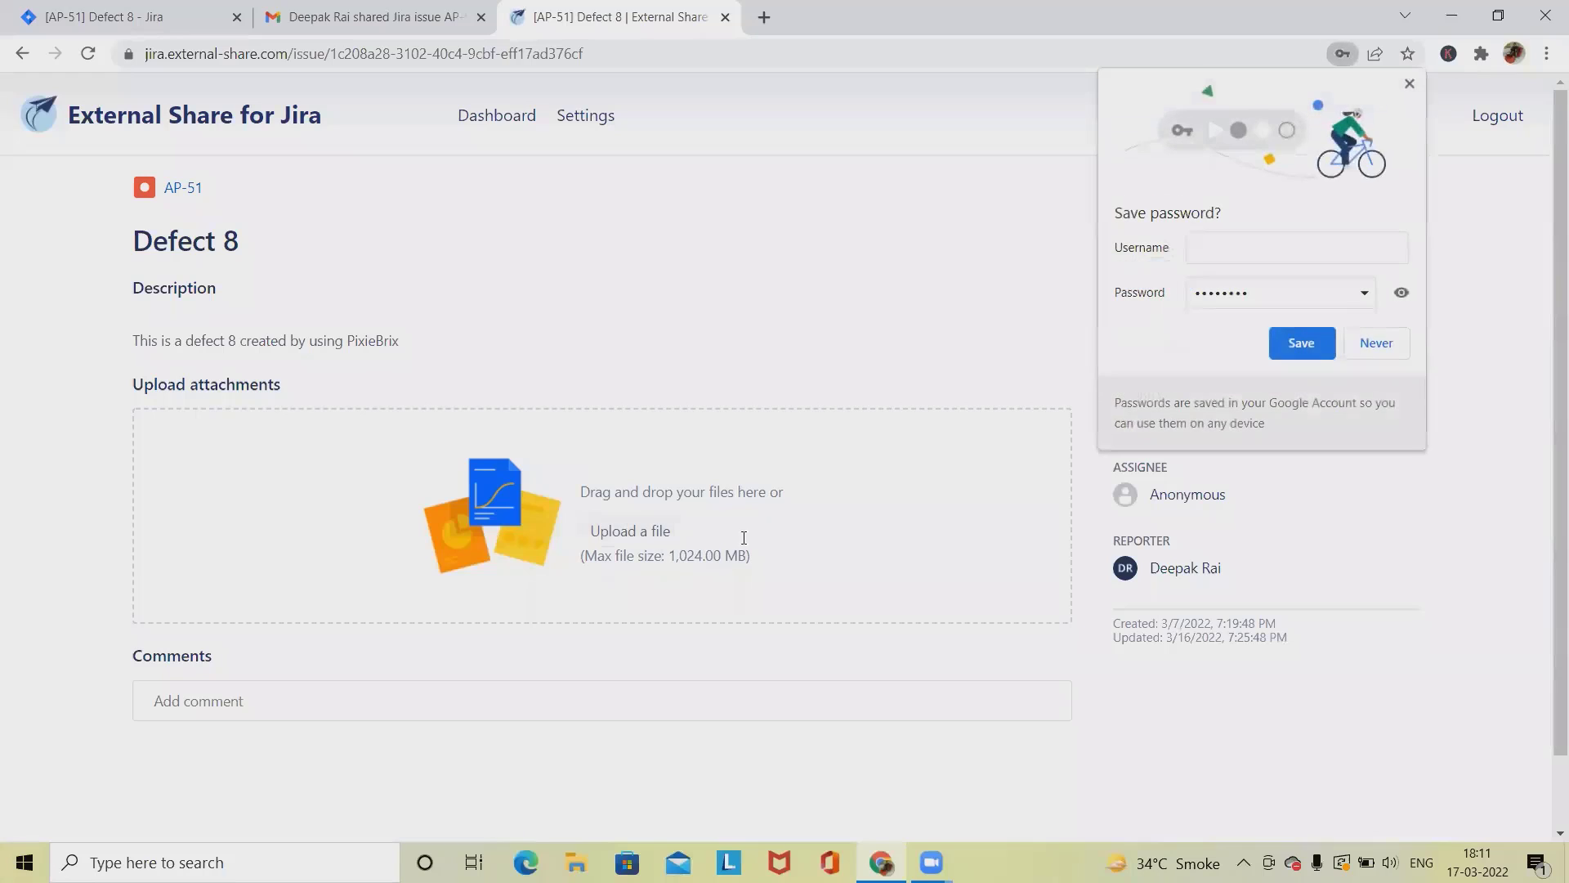
click(1376, 340)
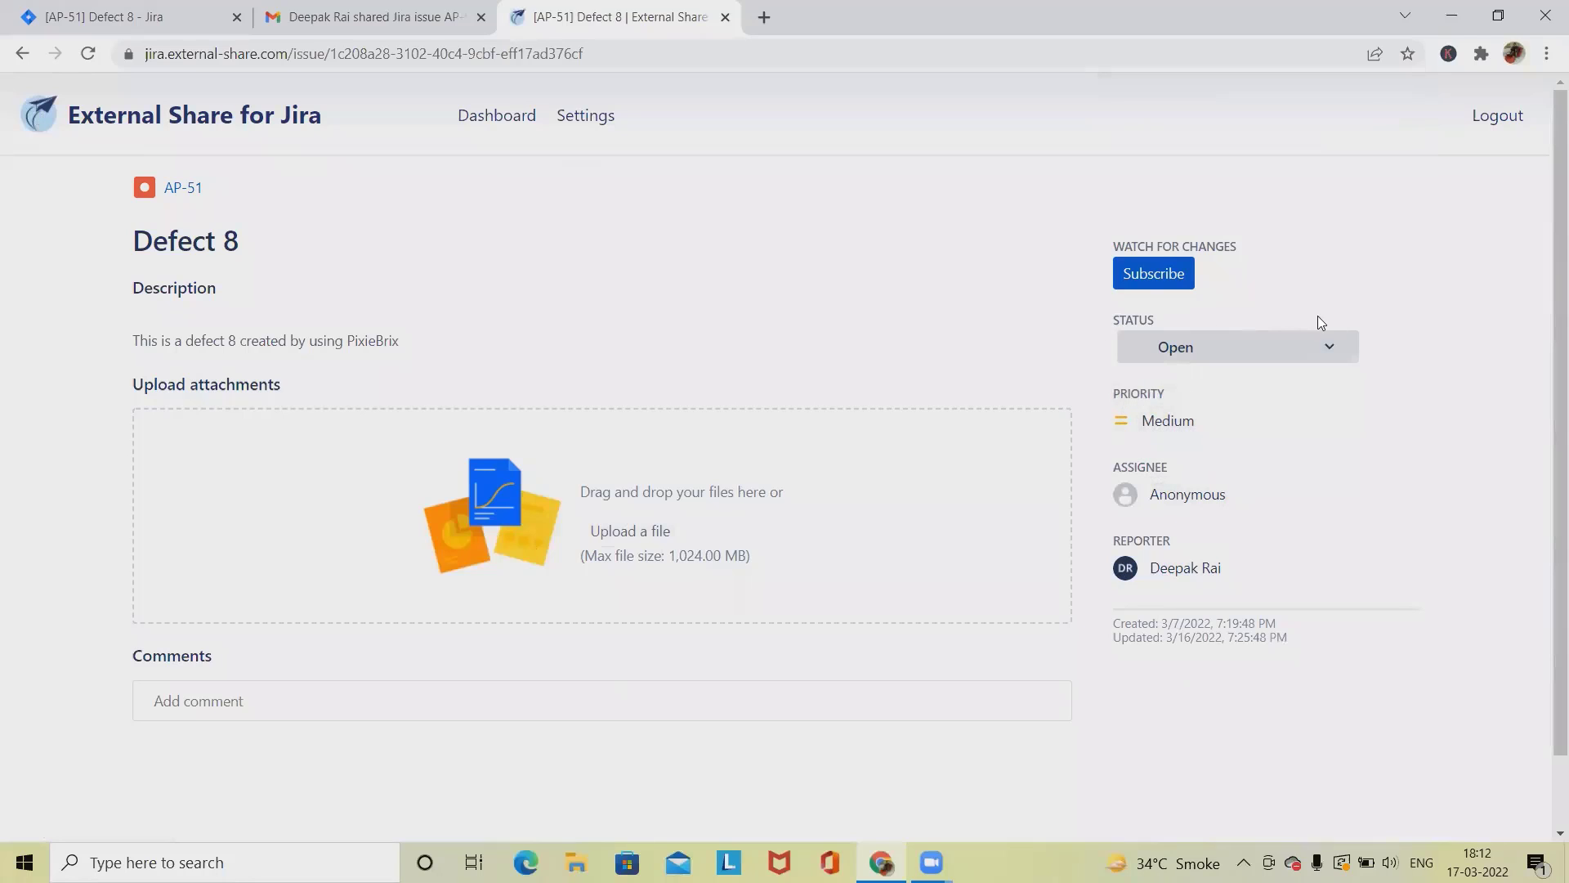
click(1325, 351)
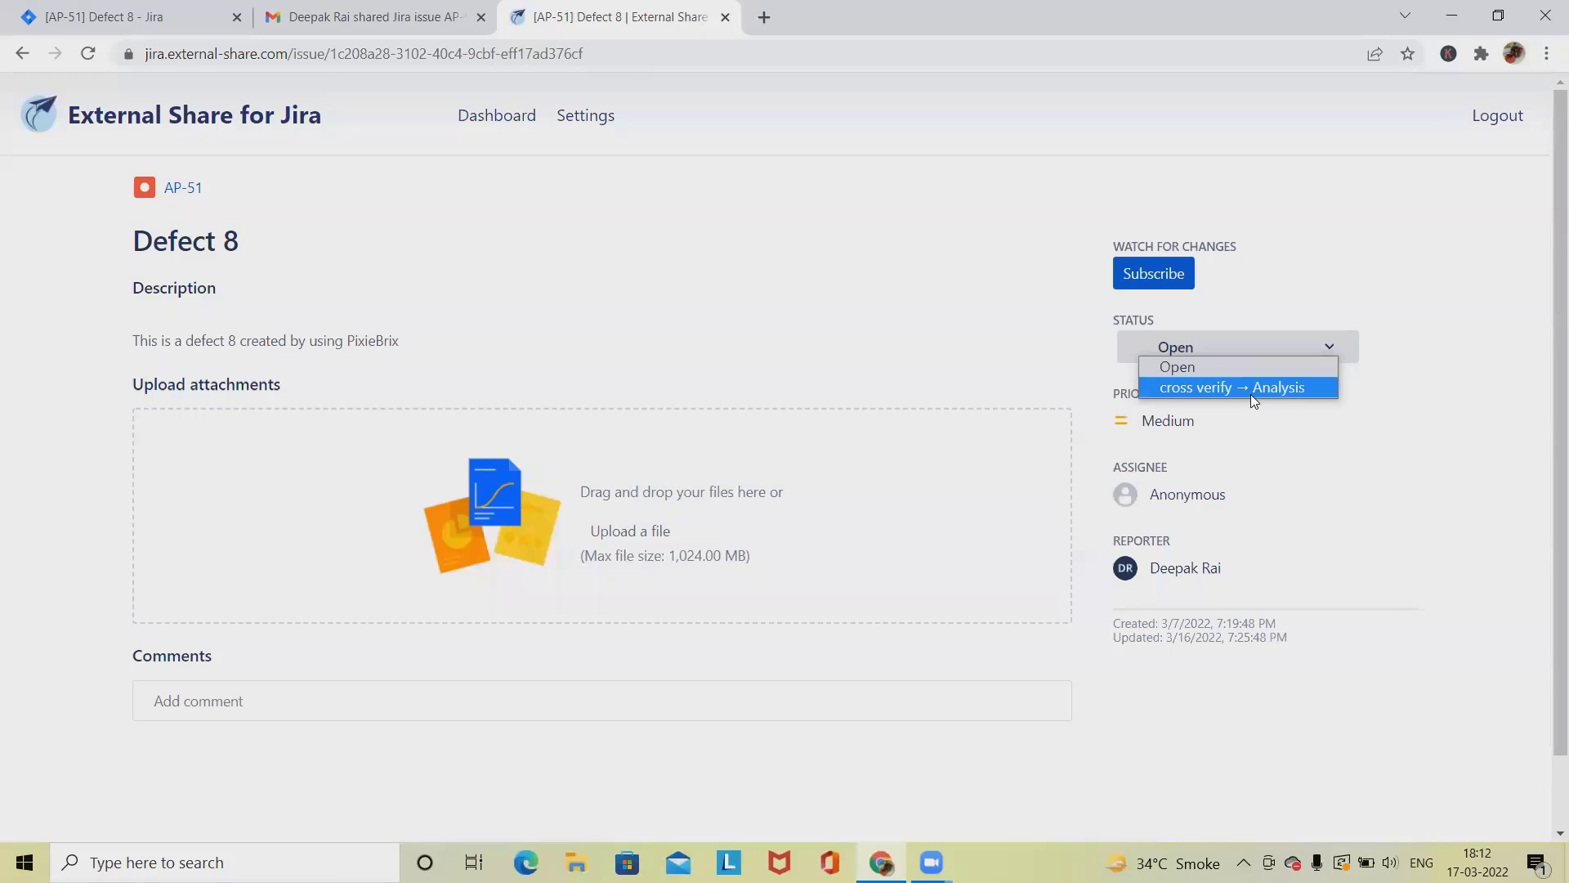
click(1278, 389)
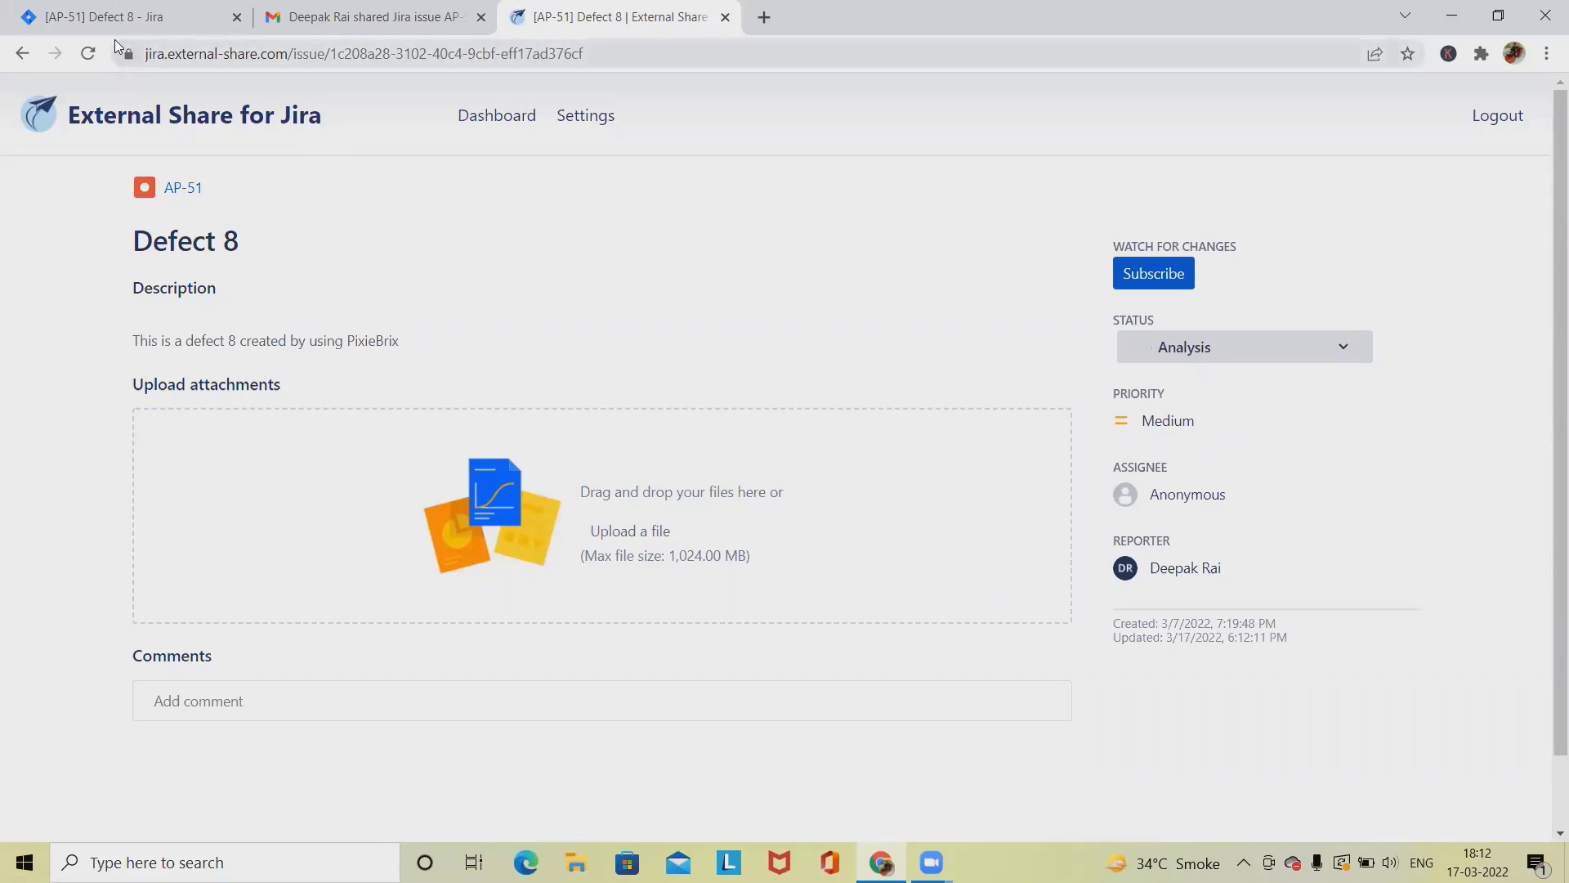
Reload AP-51 in Jira, then transition the shared issue via 'Fixed' to Development
click(135, 16)
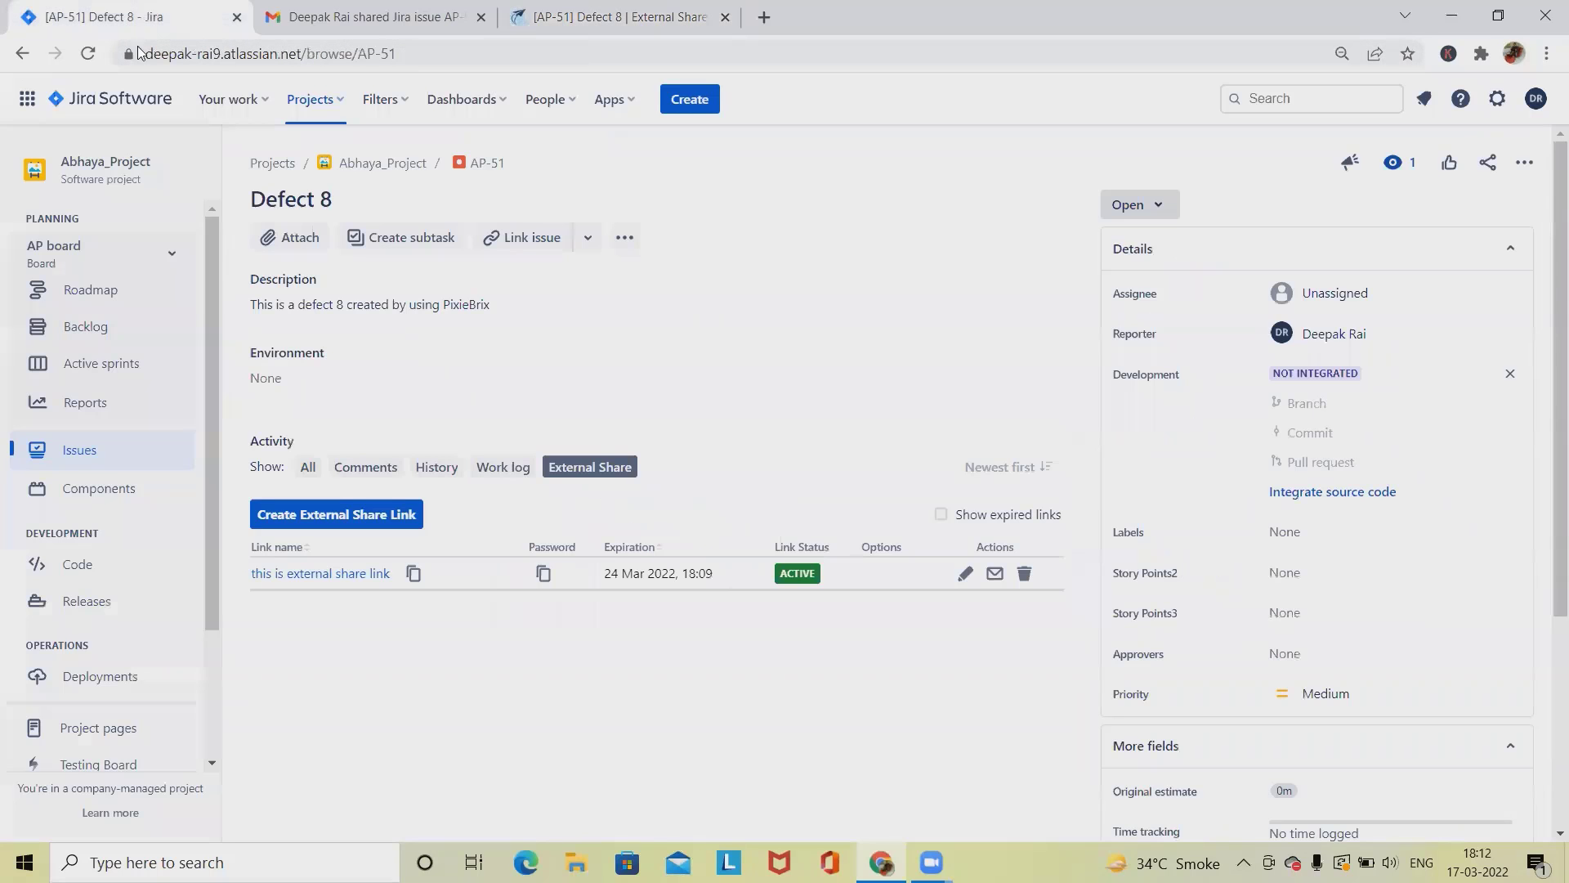
click(93, 55)
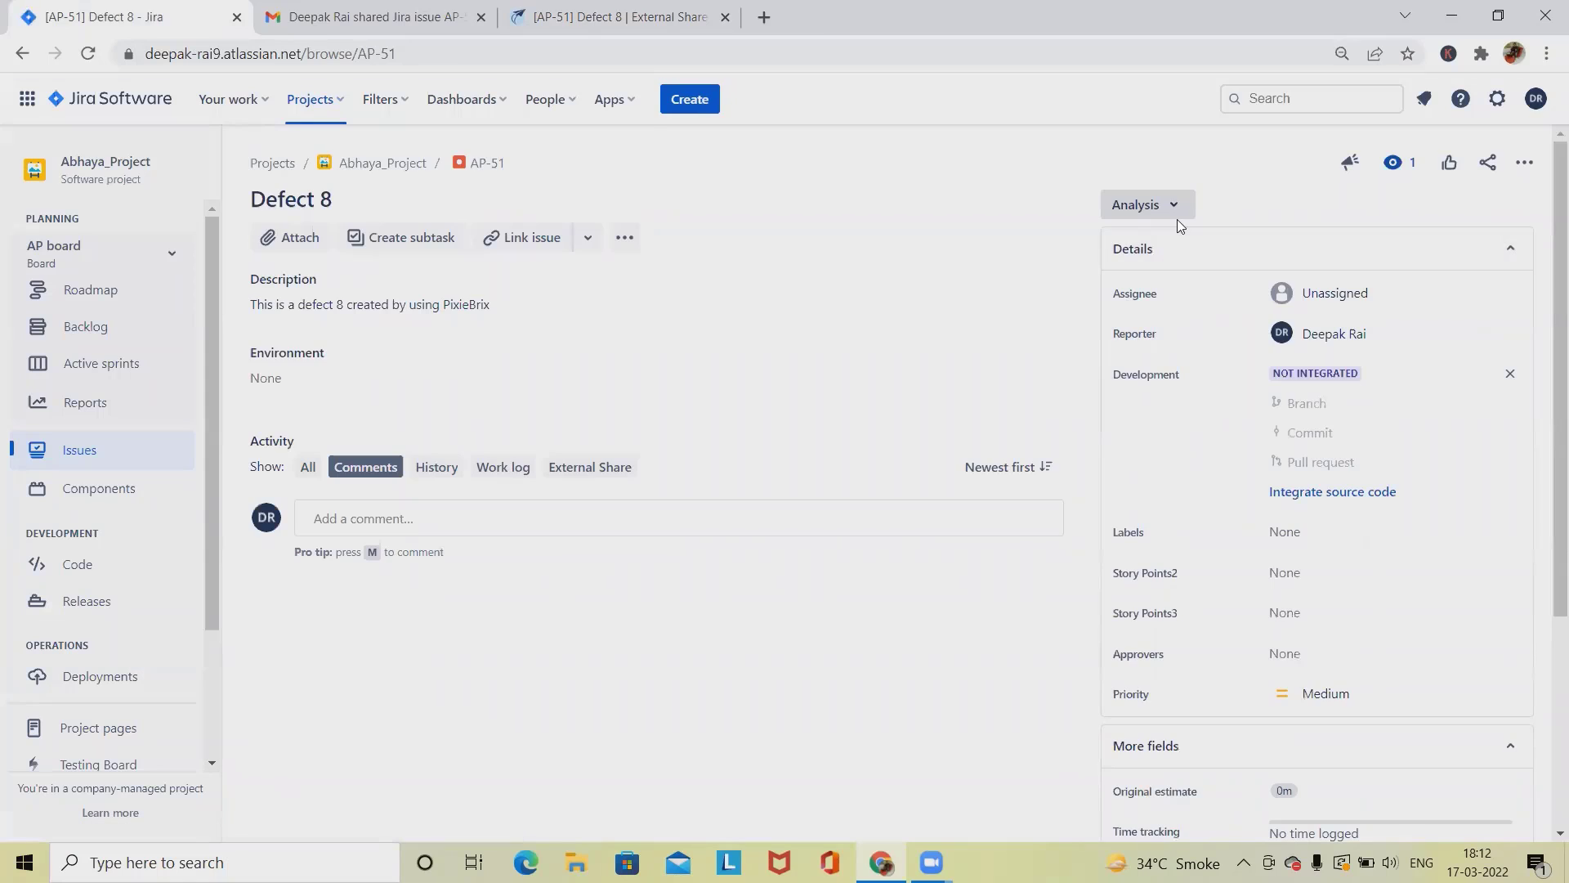
scroll(1408, 549, down, 3)
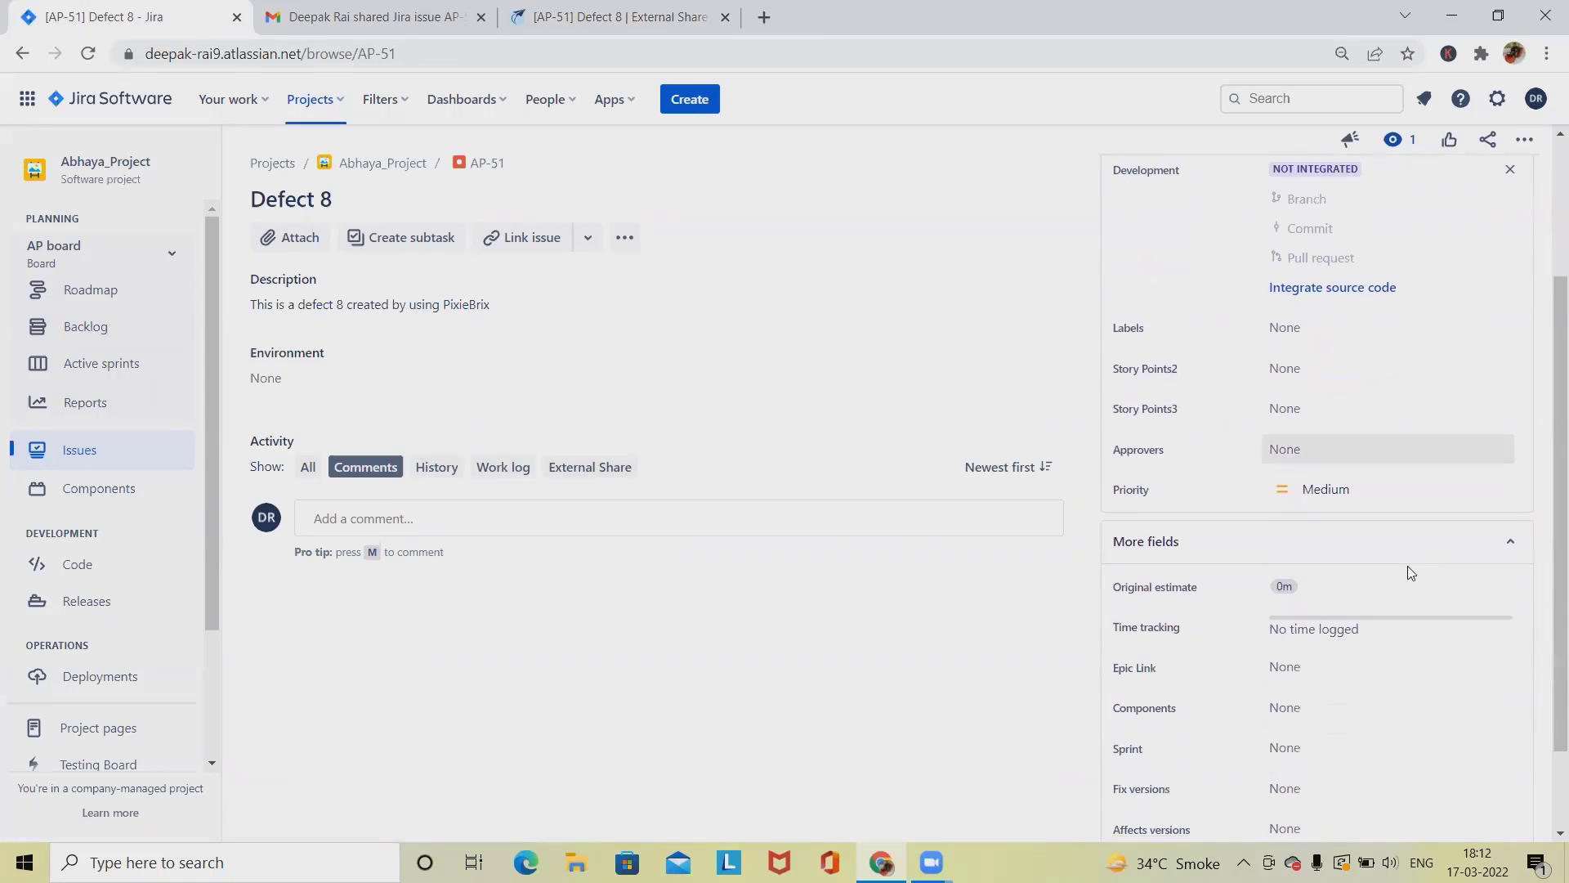
scroll(1190, 228, up, 5)
click(1177, 207)
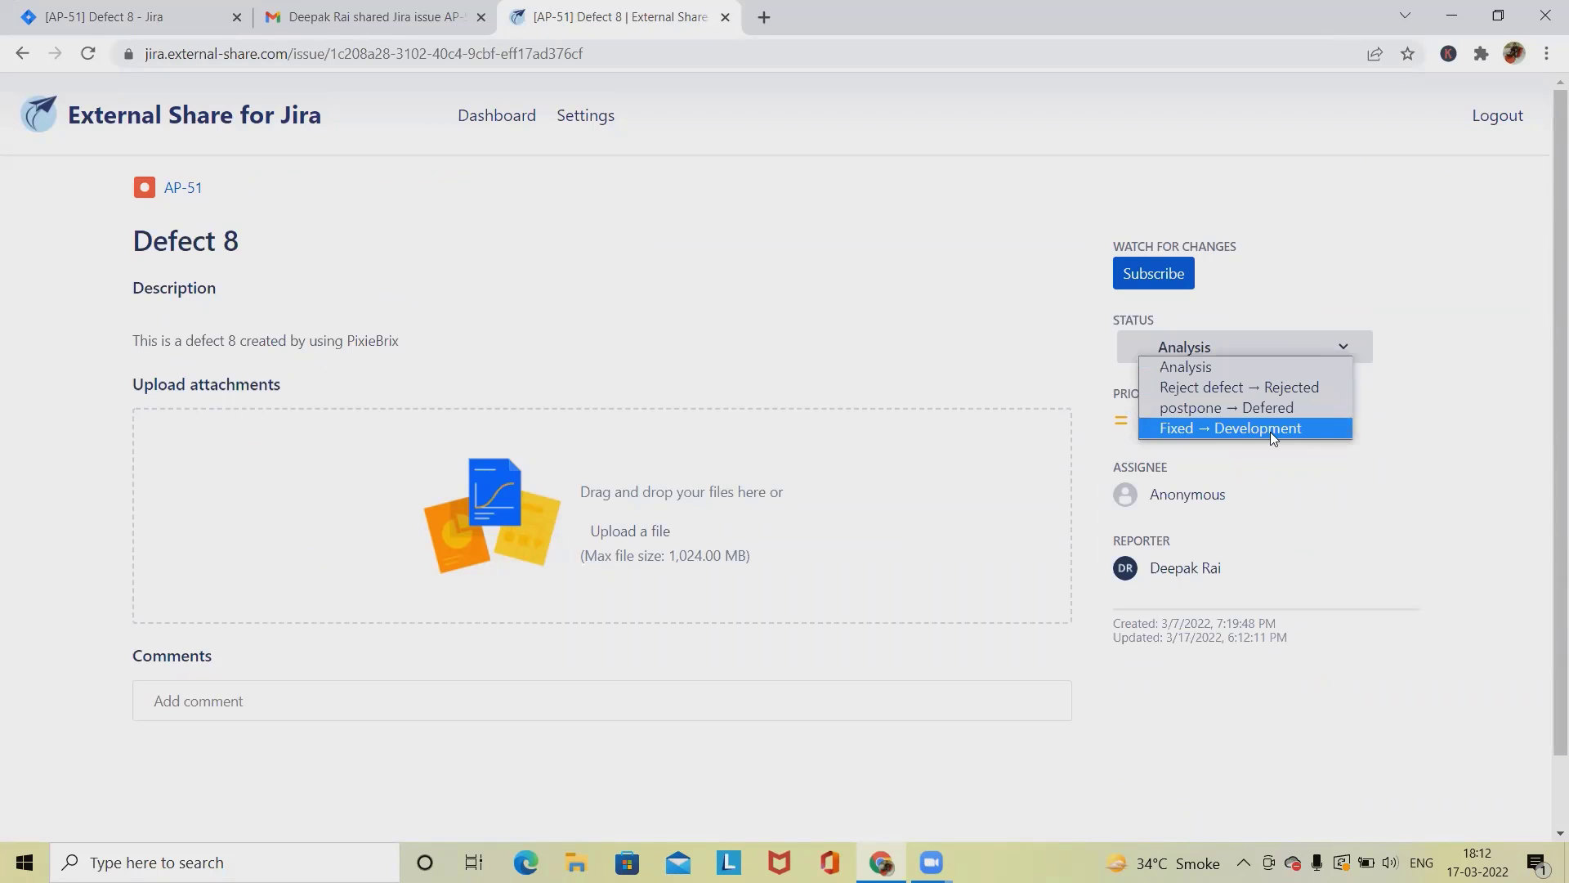
click(1257, 424)
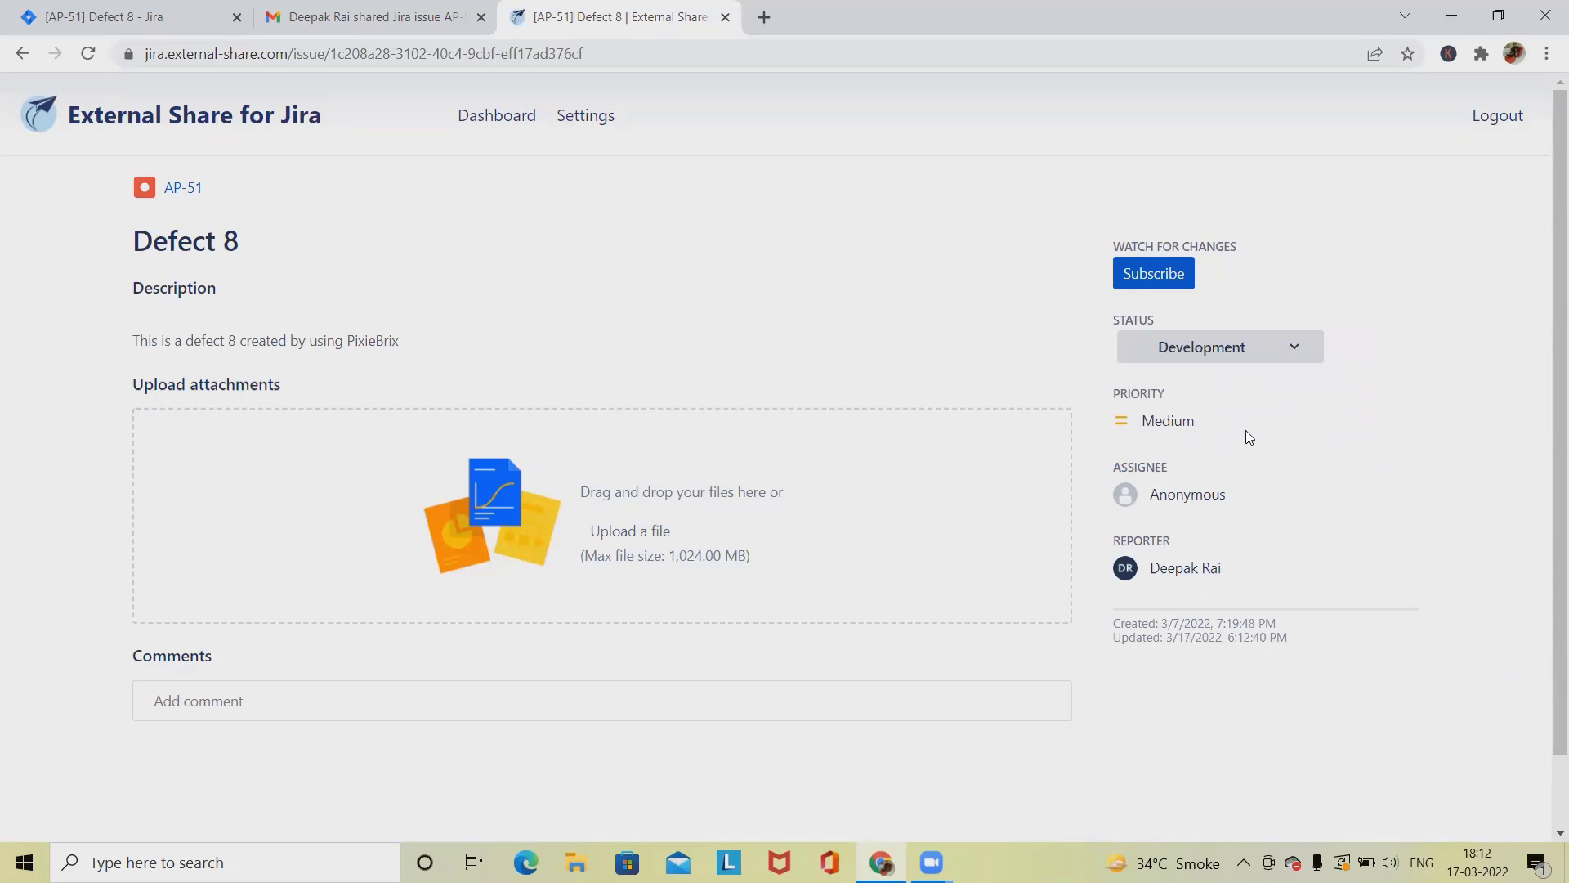
click(111, 12)
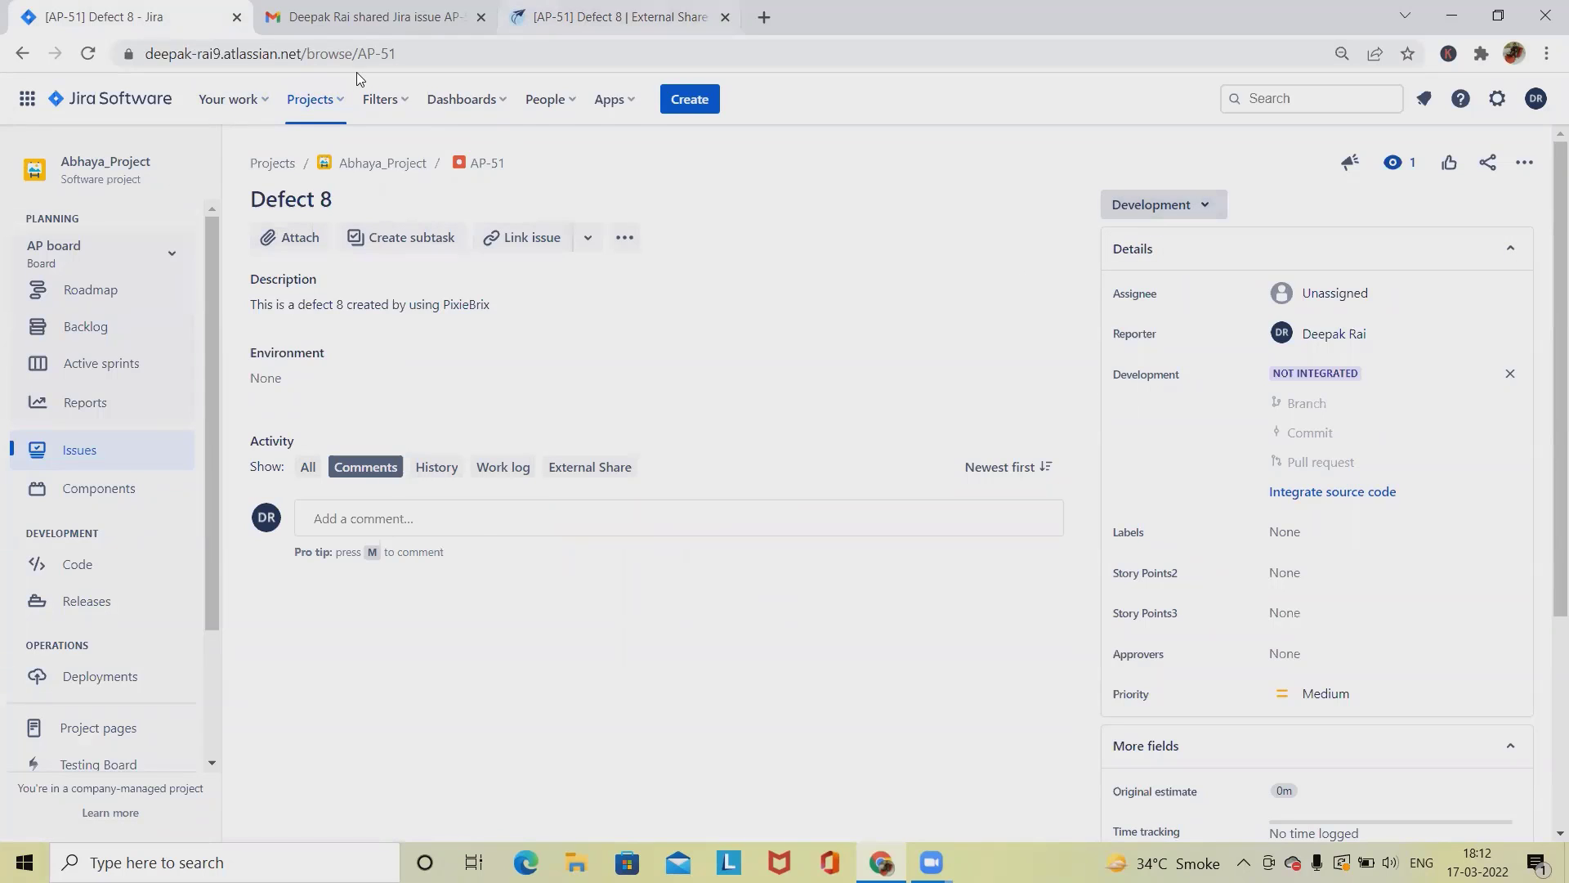
click(609, 17)
Post 'this is comment' under the commenter's name on the shared Defect 8 page, then check it in Jira
click(226, 697)
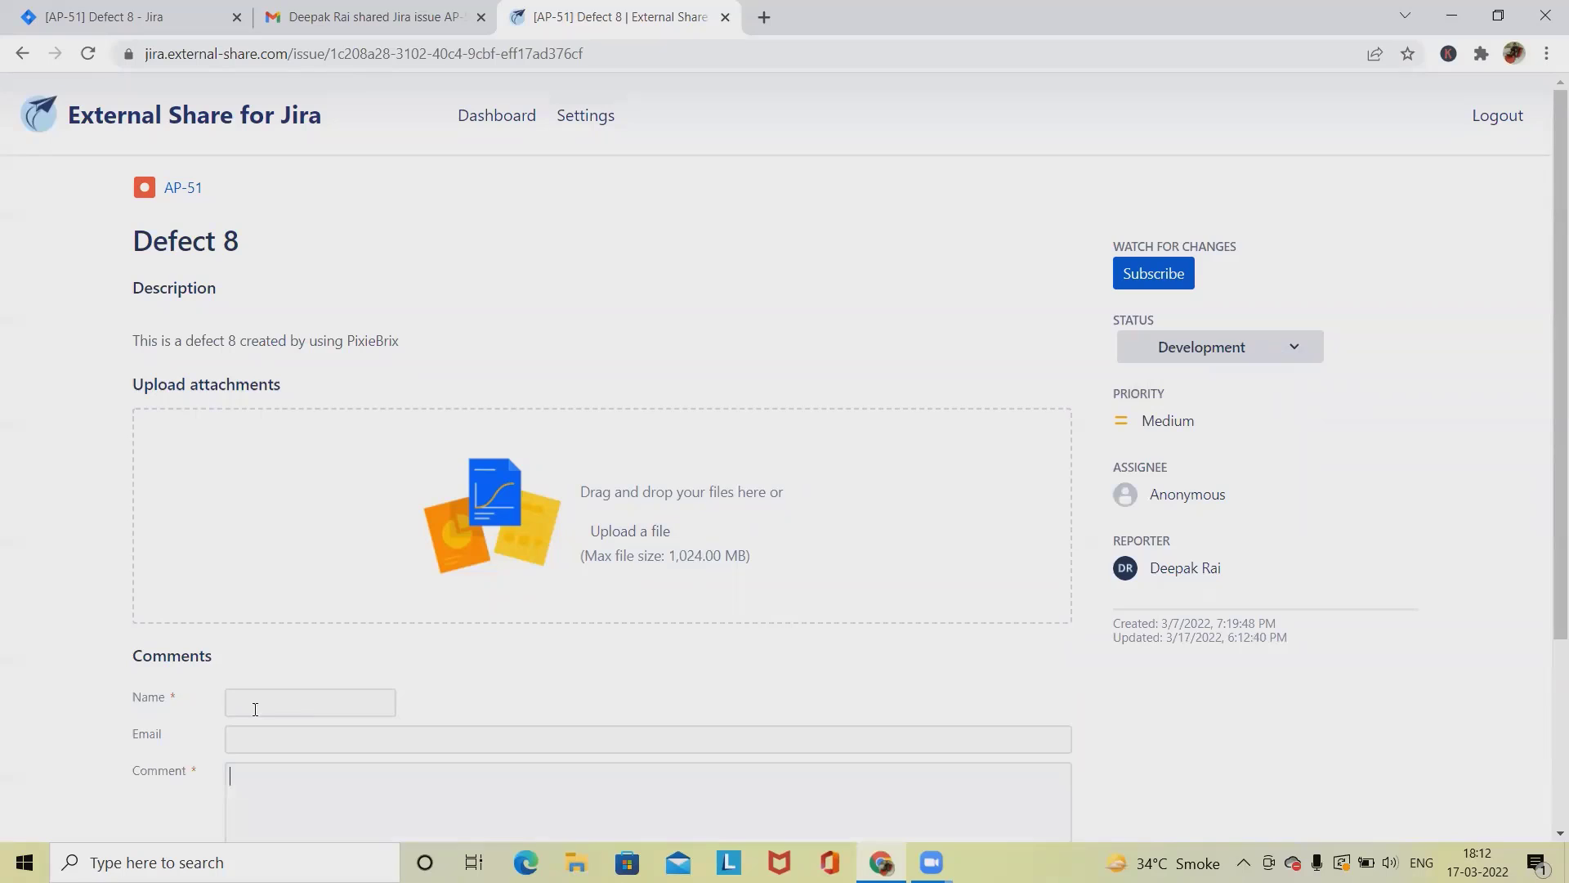
scroll(329, 690, down, 3)
click(301, 439)
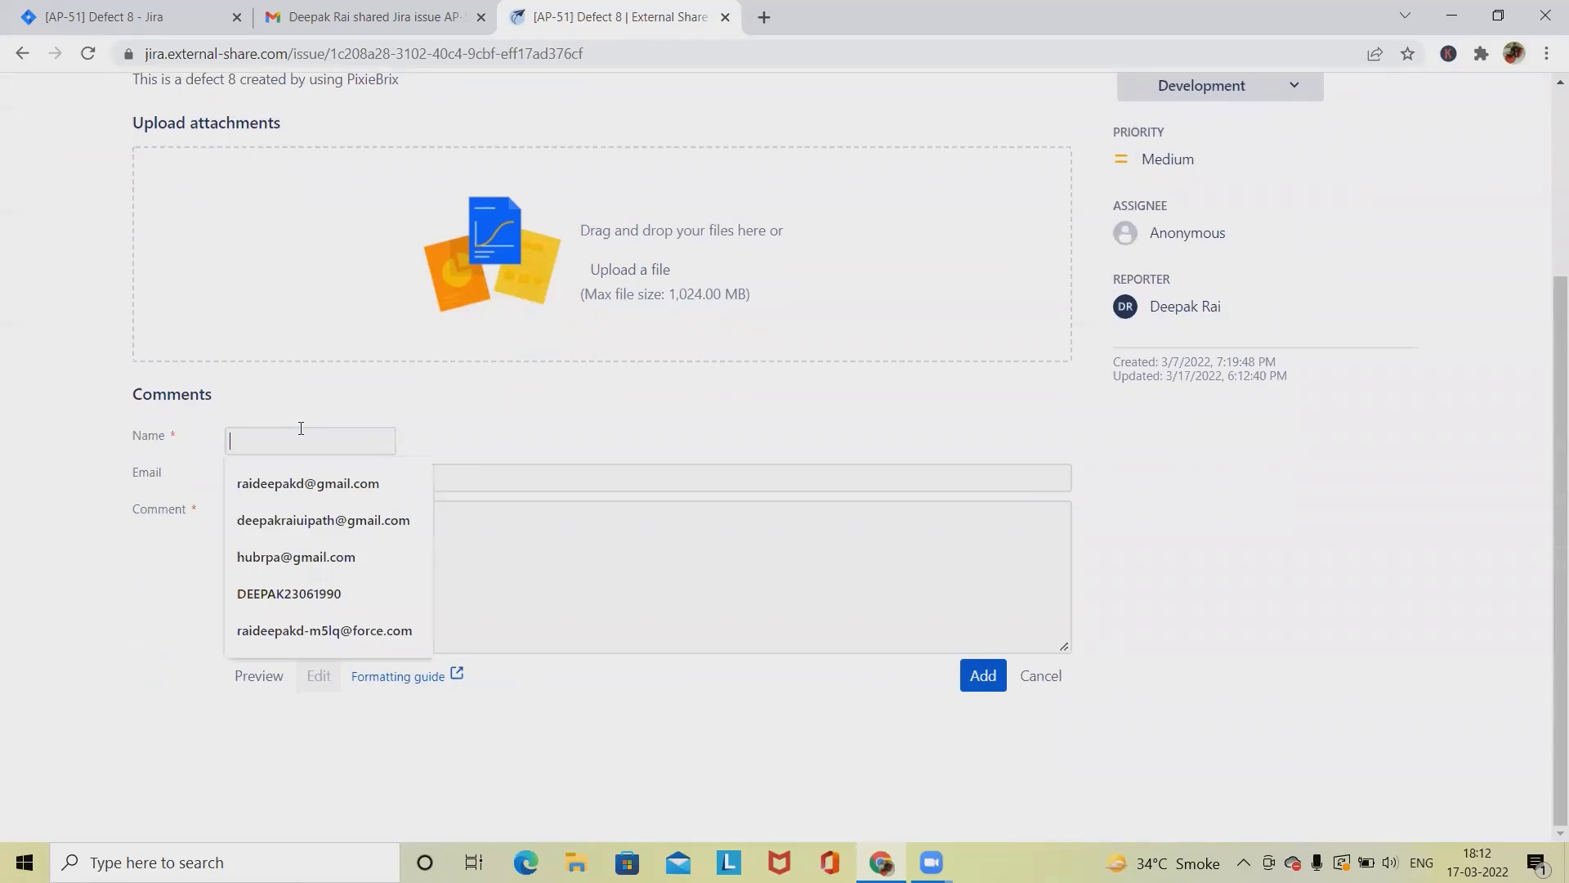
text(dee)
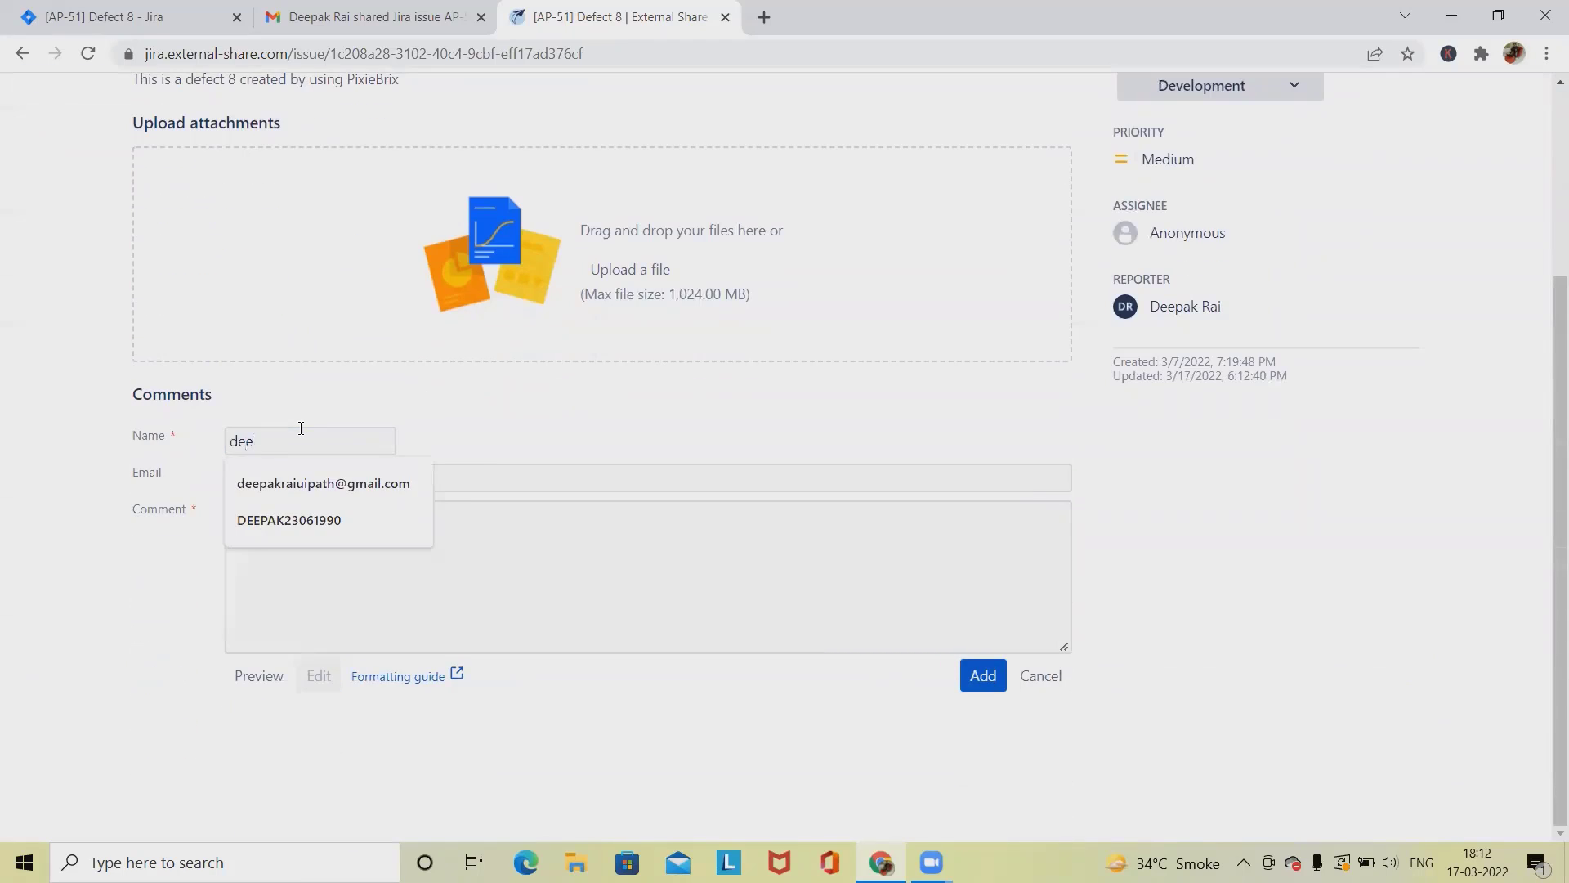
text(pak)
click(379, 560)
text(this is )
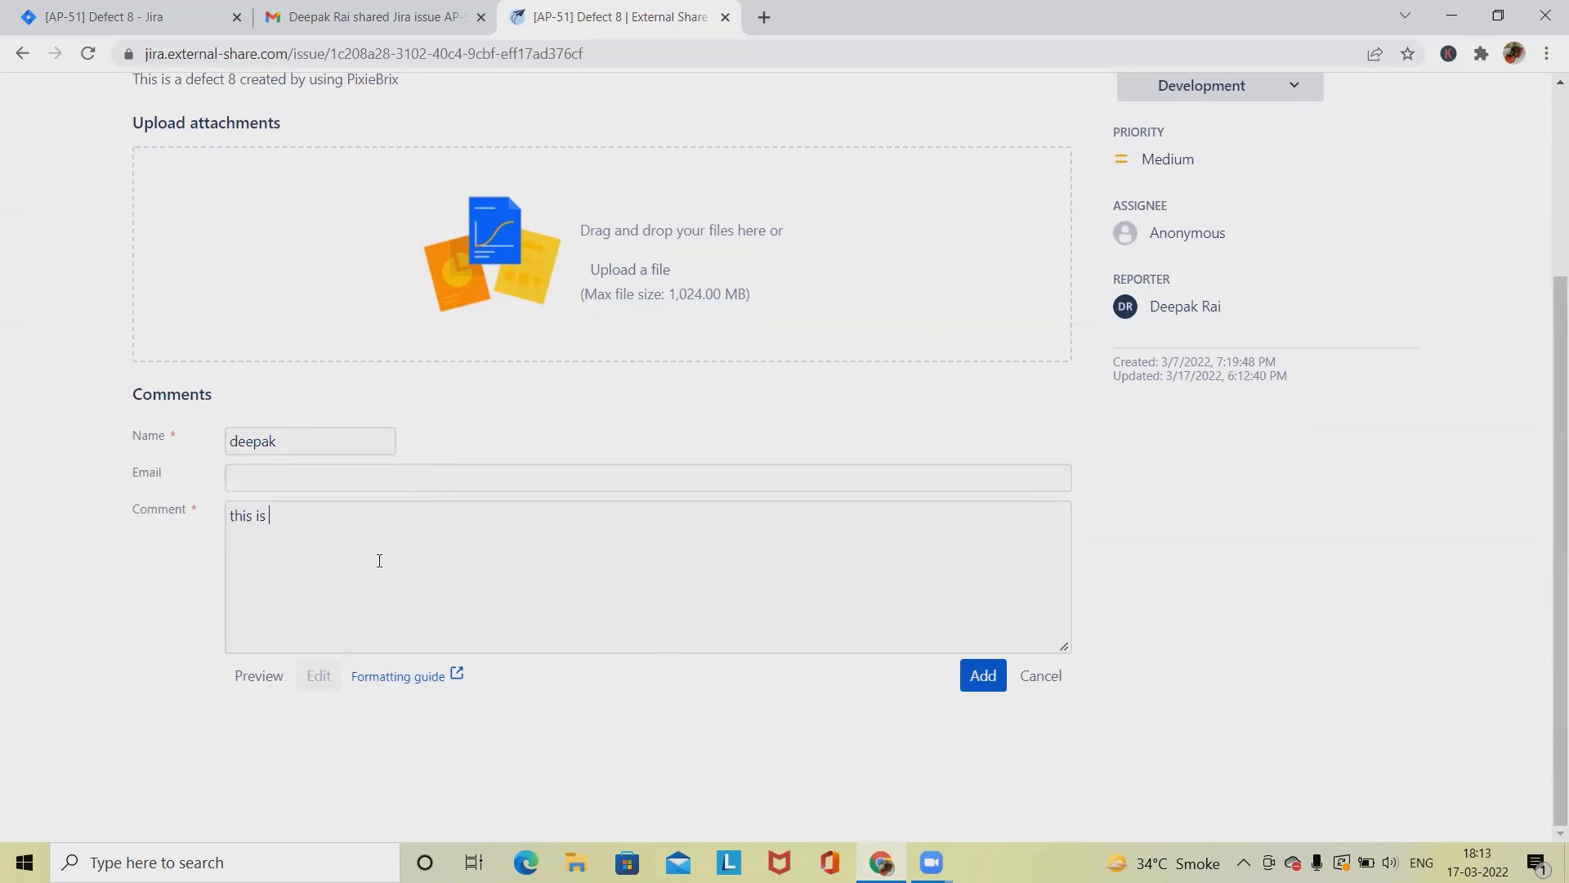
text(comme)
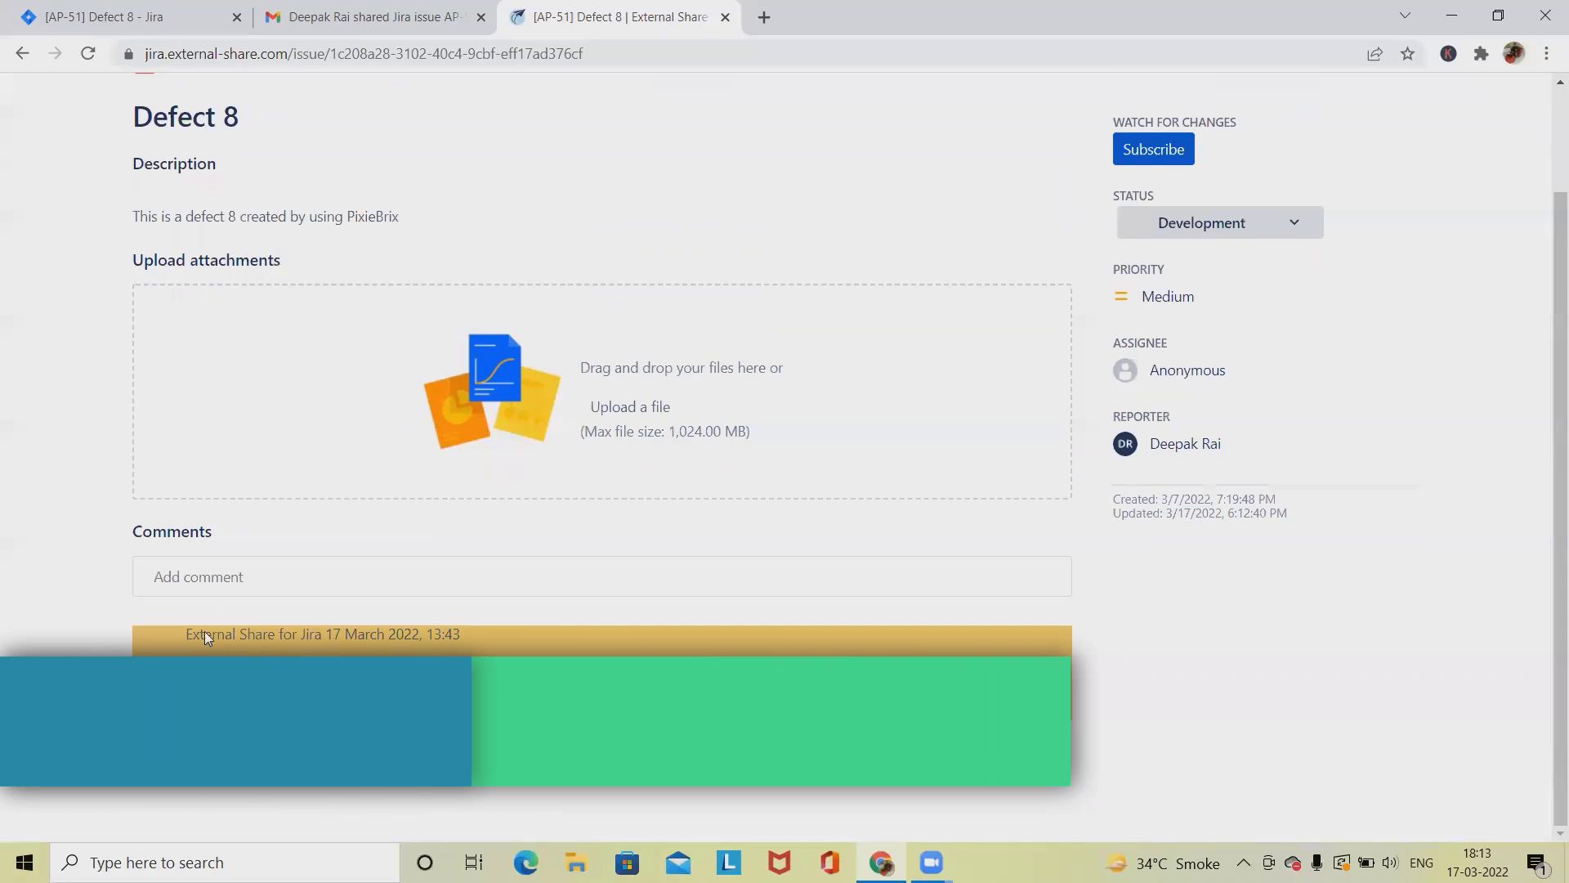
click(103, 16)
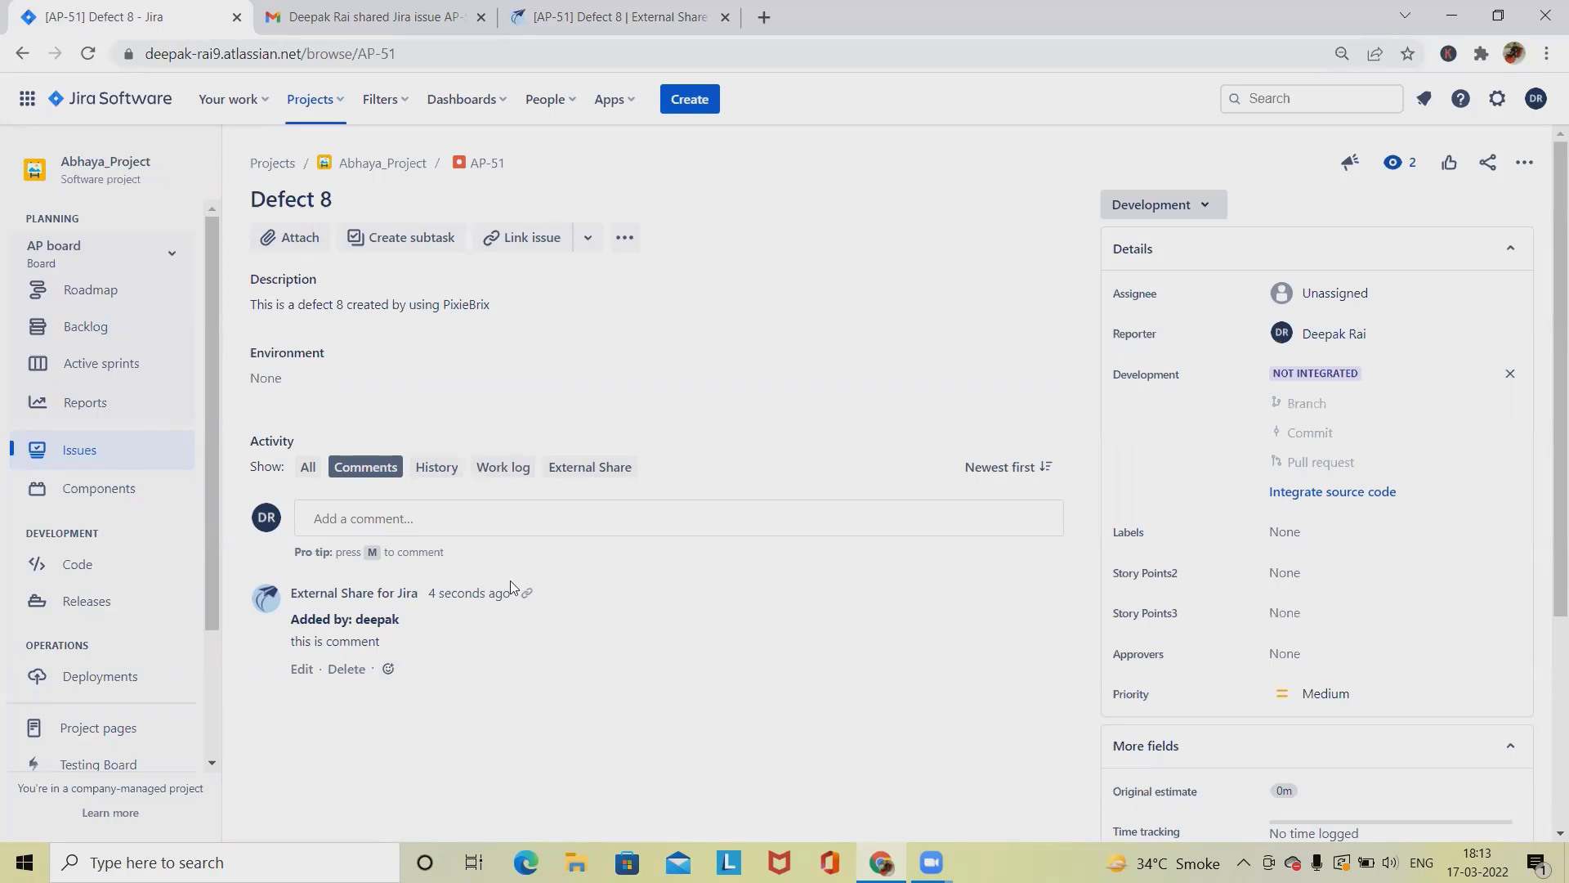
Add 'this is comment 2' to AP-51 and confirm it appears on the reloaded shared page
click(412, 516)
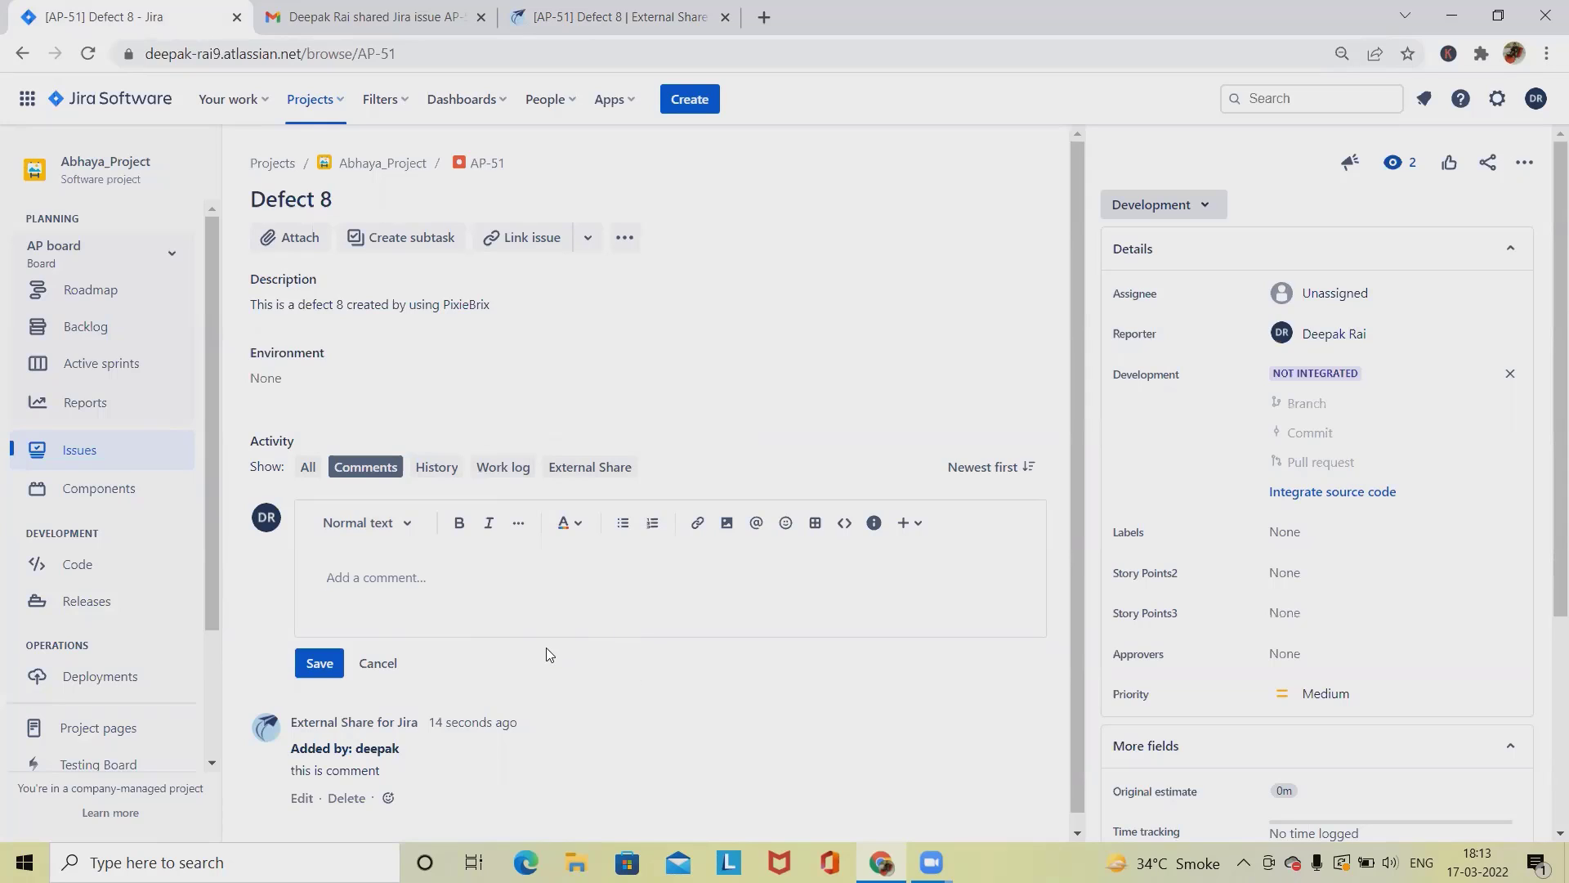
text(this is co)
click(619, 16)
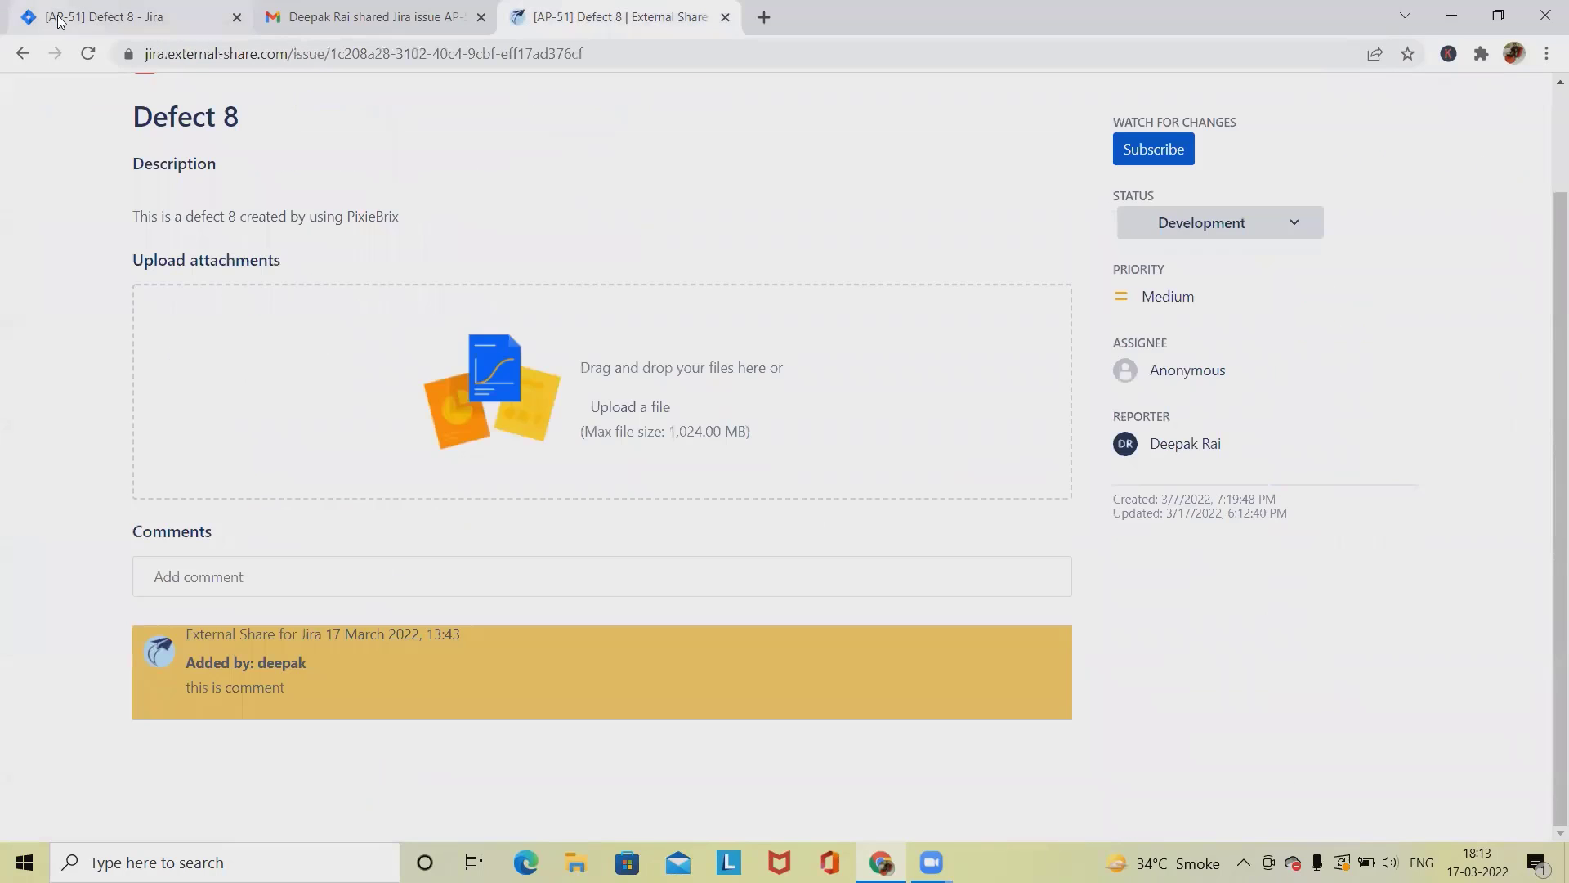
click(88, 54)
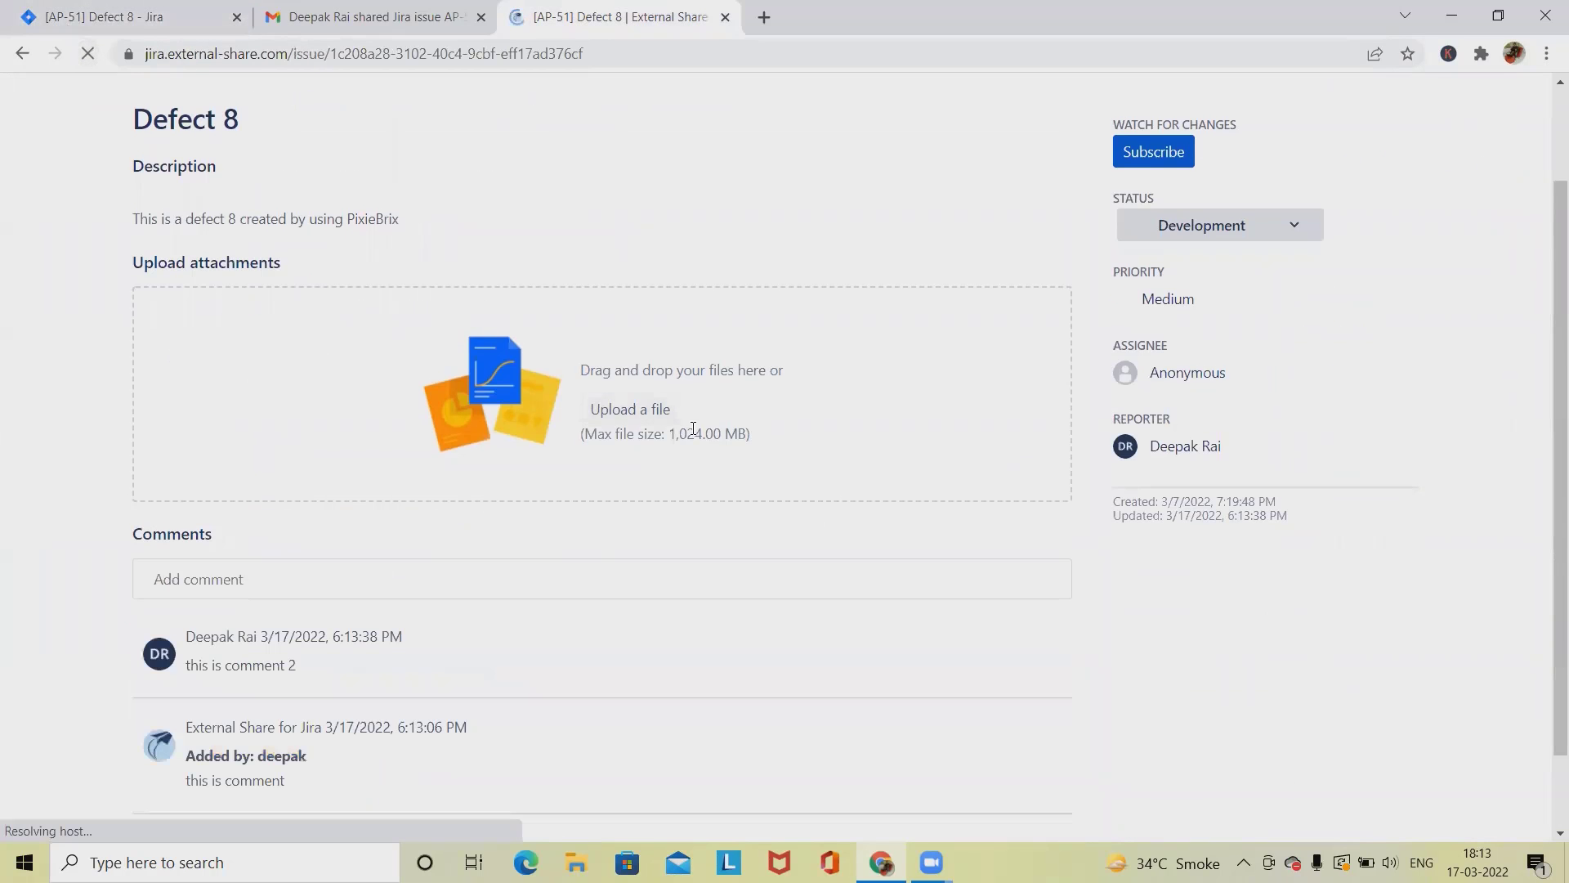
scroll(309, 654, down, 1)
scroll(304, 562, up, 3)
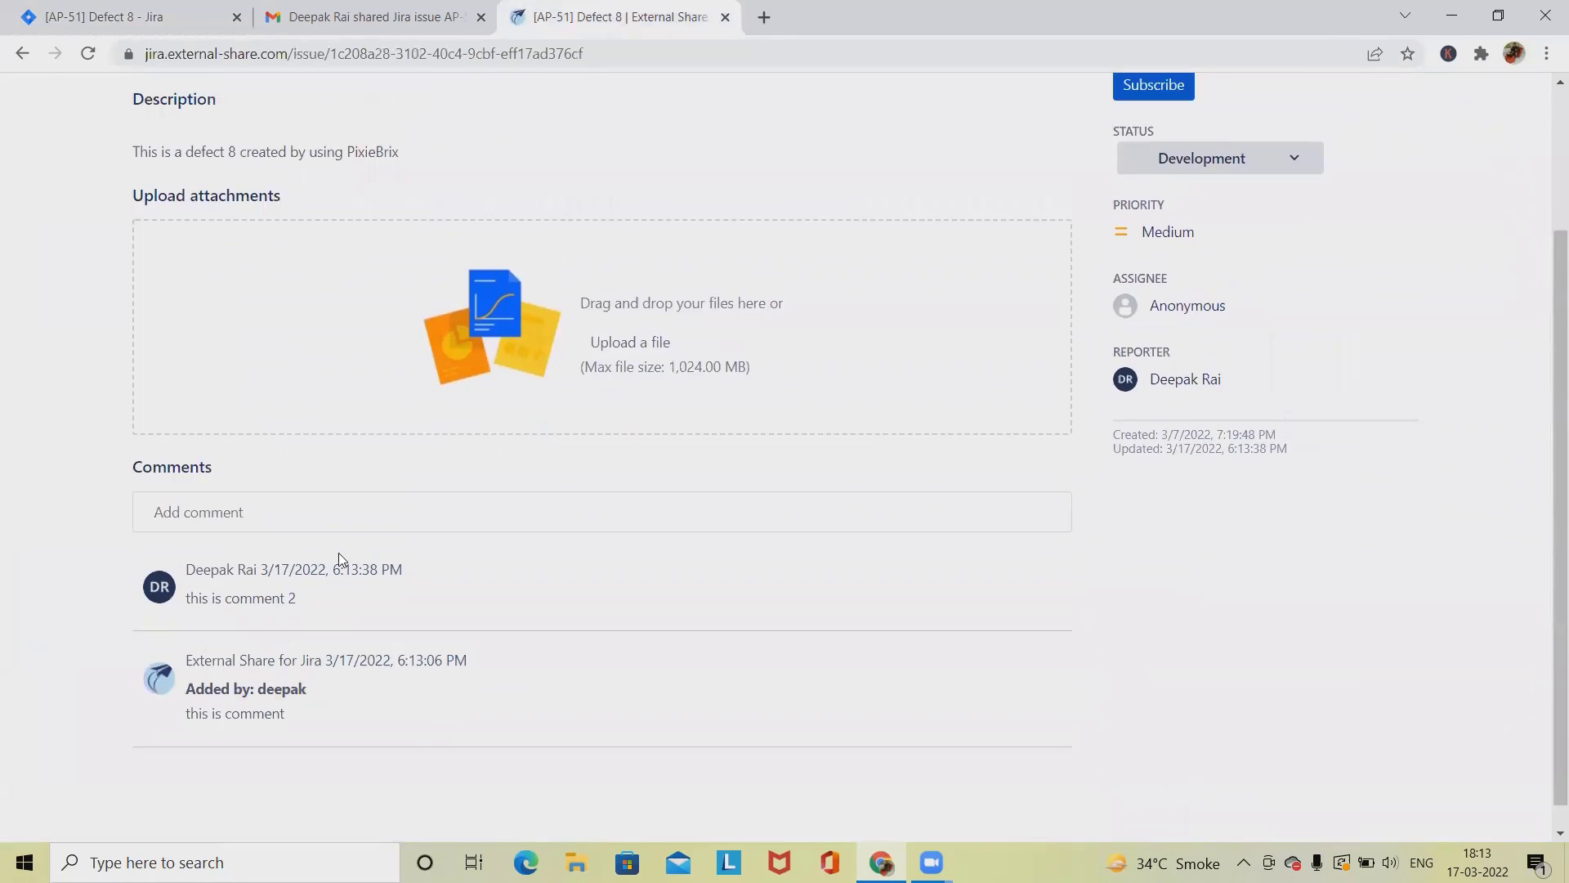
scroll(392, 711, down, 3)
key(ctrl+1)
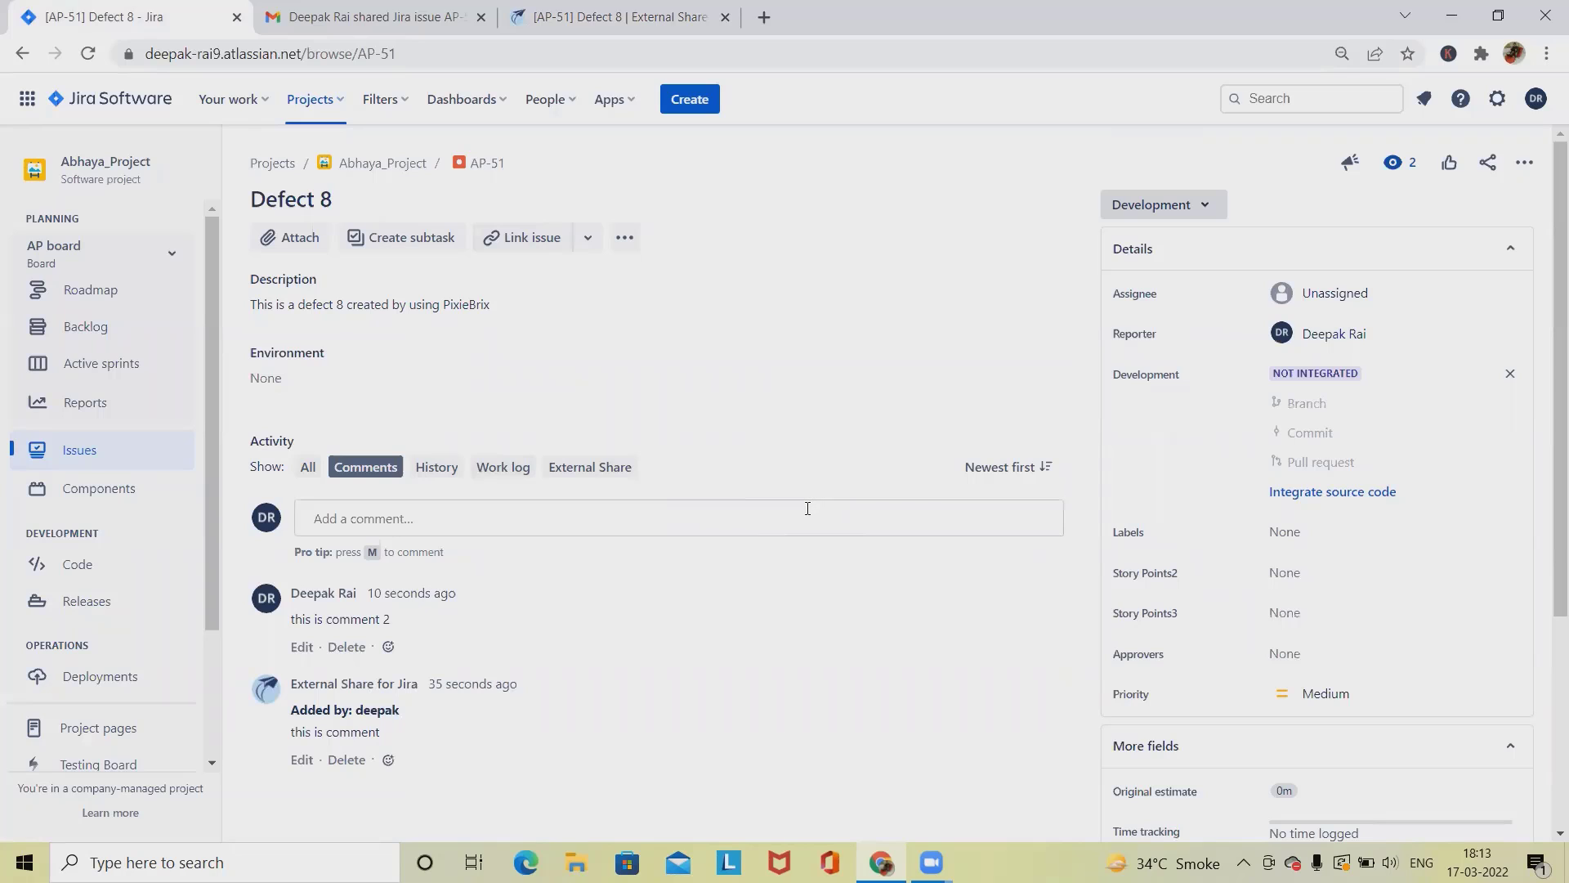
click(658, 31)
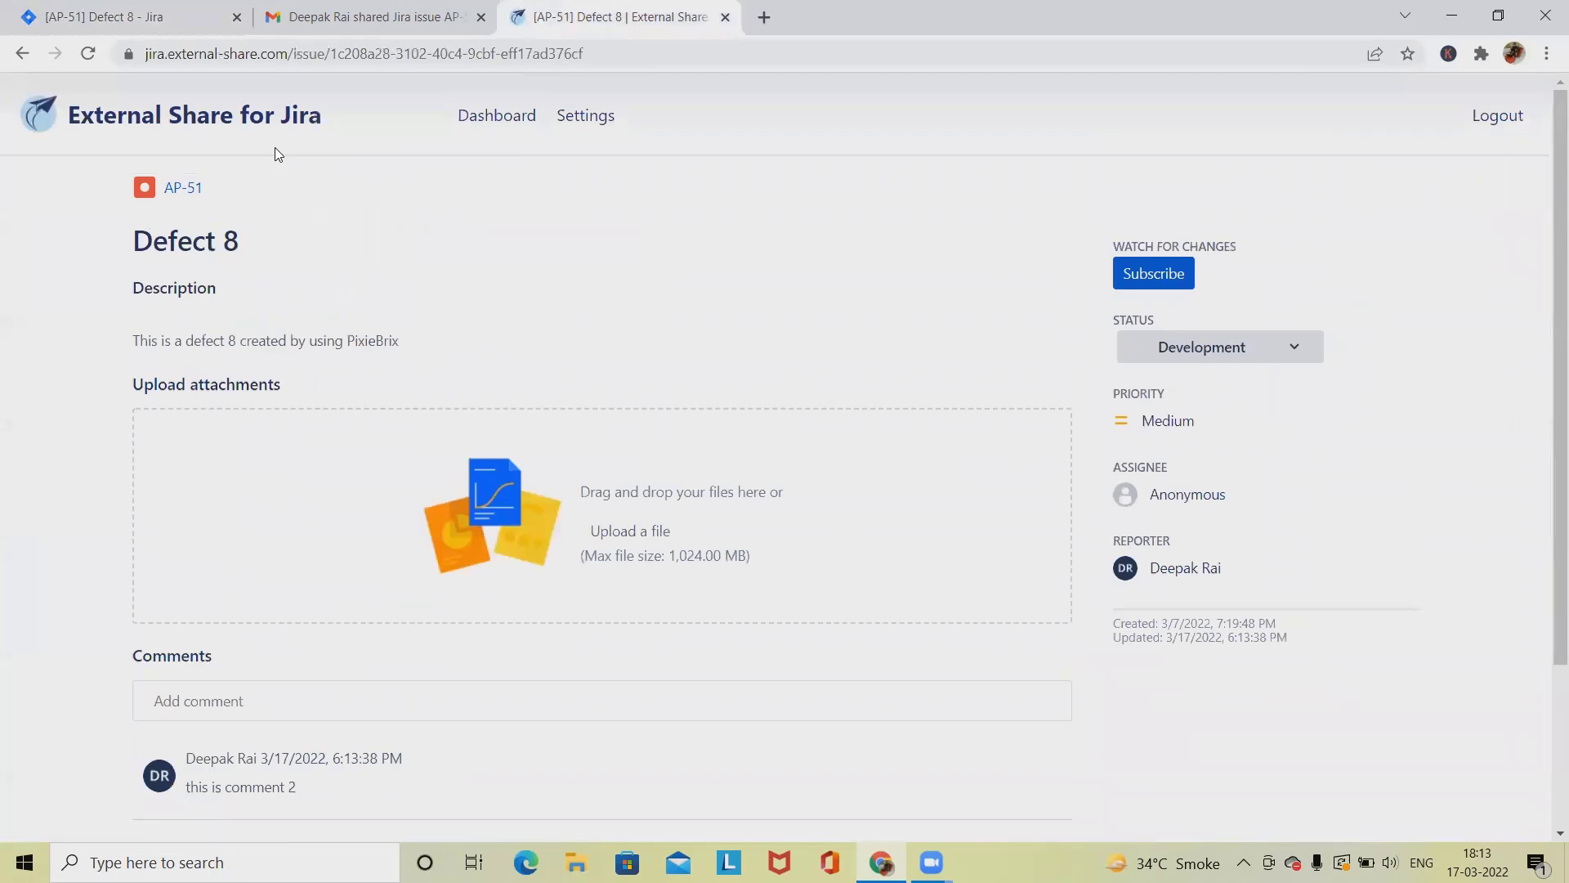
Show AP-51's External Share links, listing the active link expiring 24 Mar 2022, 18:09
click(106, 18)
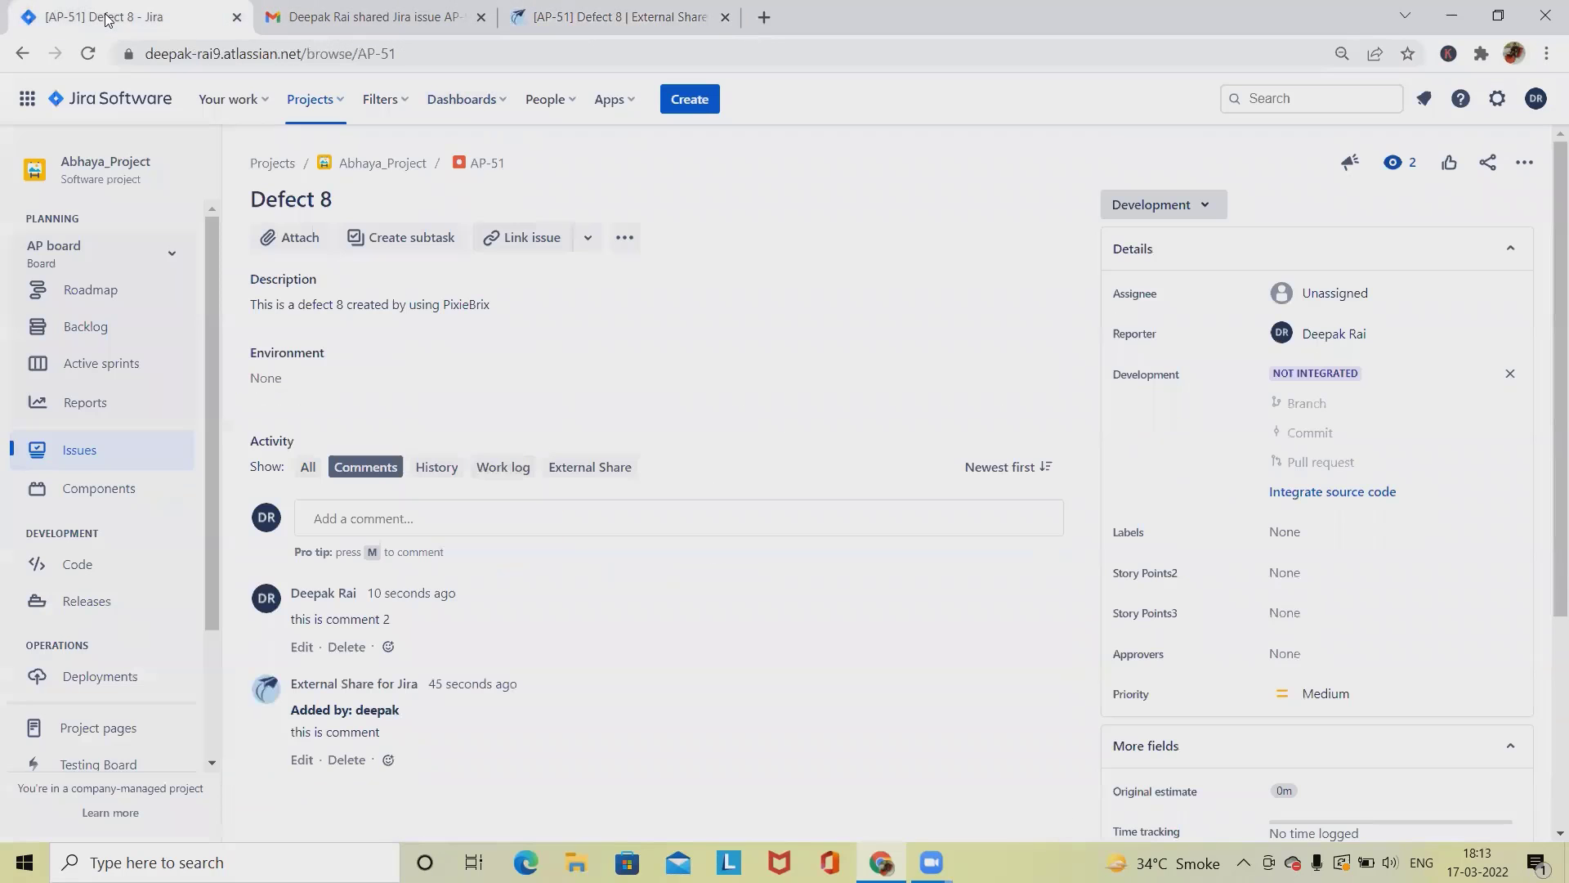
click(585, 472)
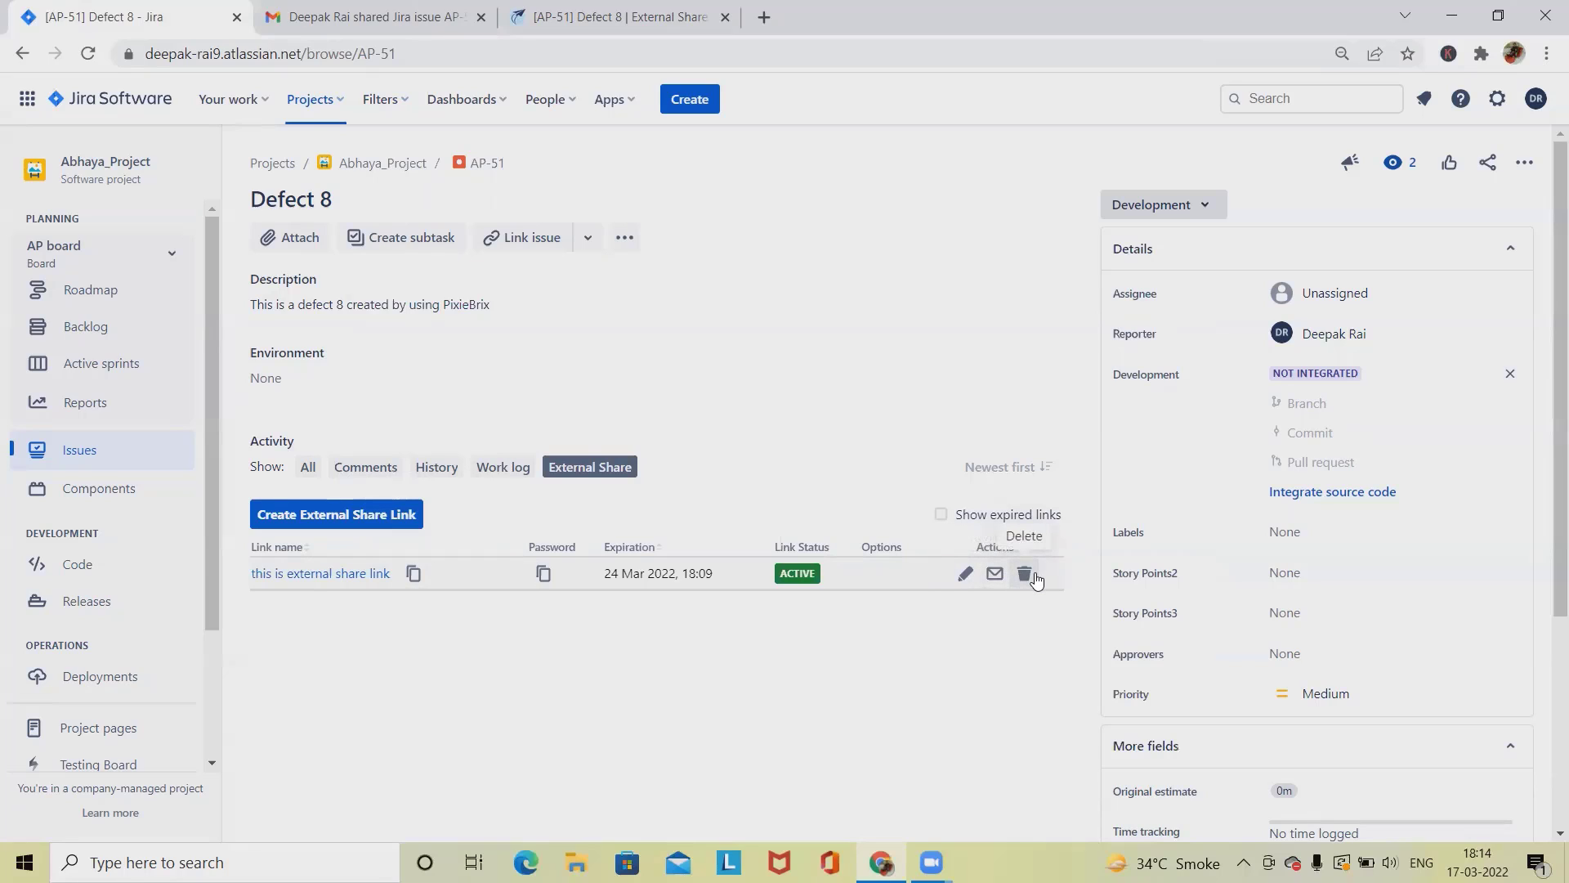
Attach the Piggy Bank thumbnail image to AP-51 and confirm it under Attachments on the reloaded shared page
click(284, 238)
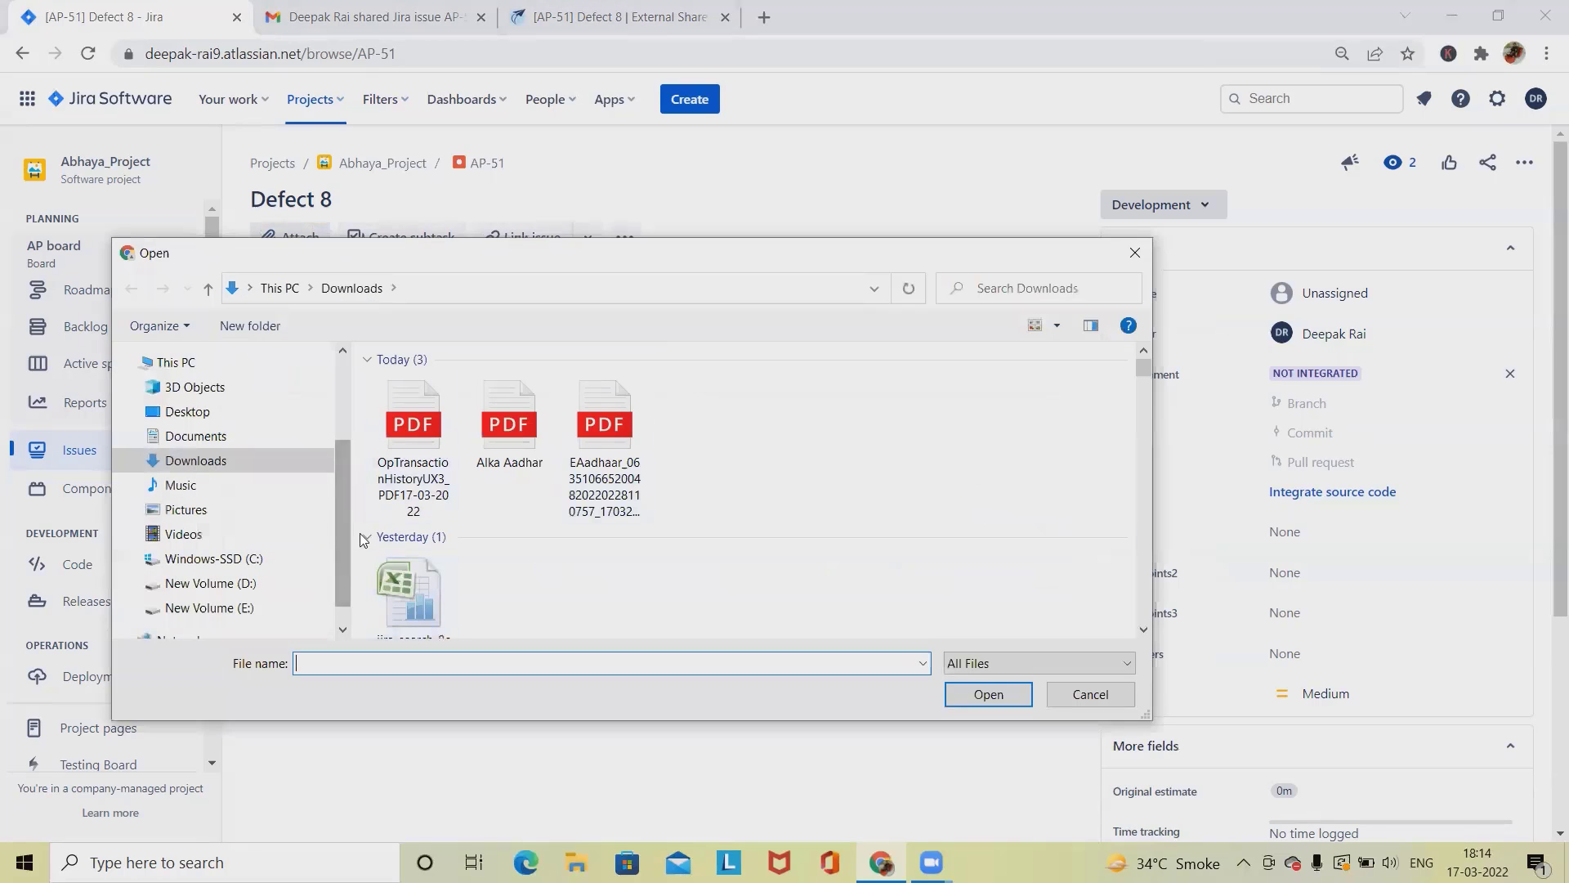
scroll(608, 477, down, 5)
scroll(608, 477, up, 2)
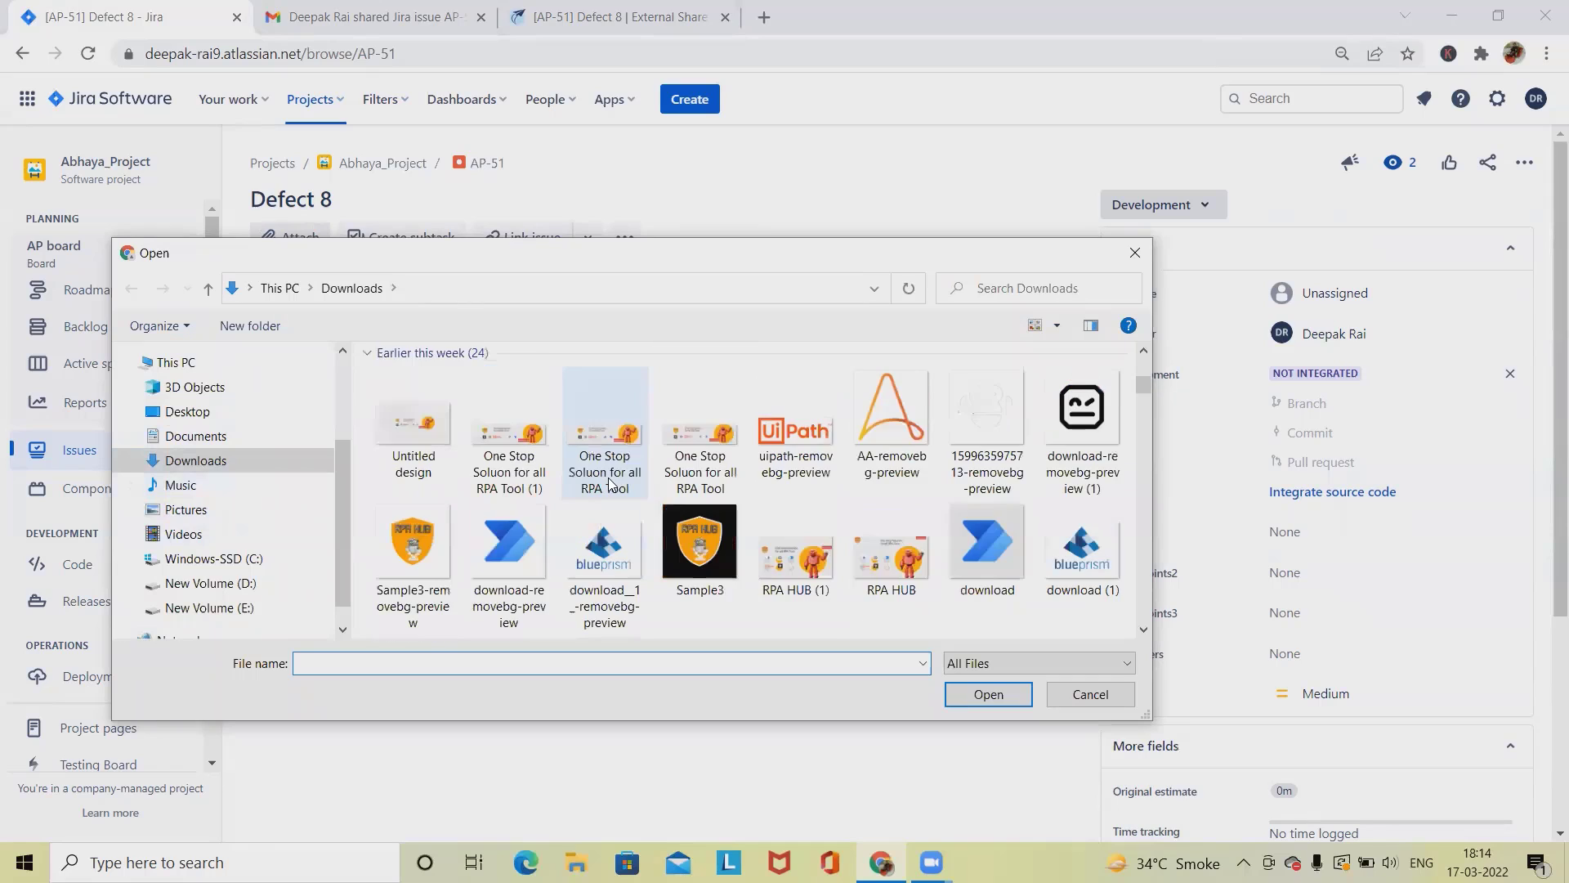
scroll(612, 482, up, 4)
scroll(618, 484, down, 1)
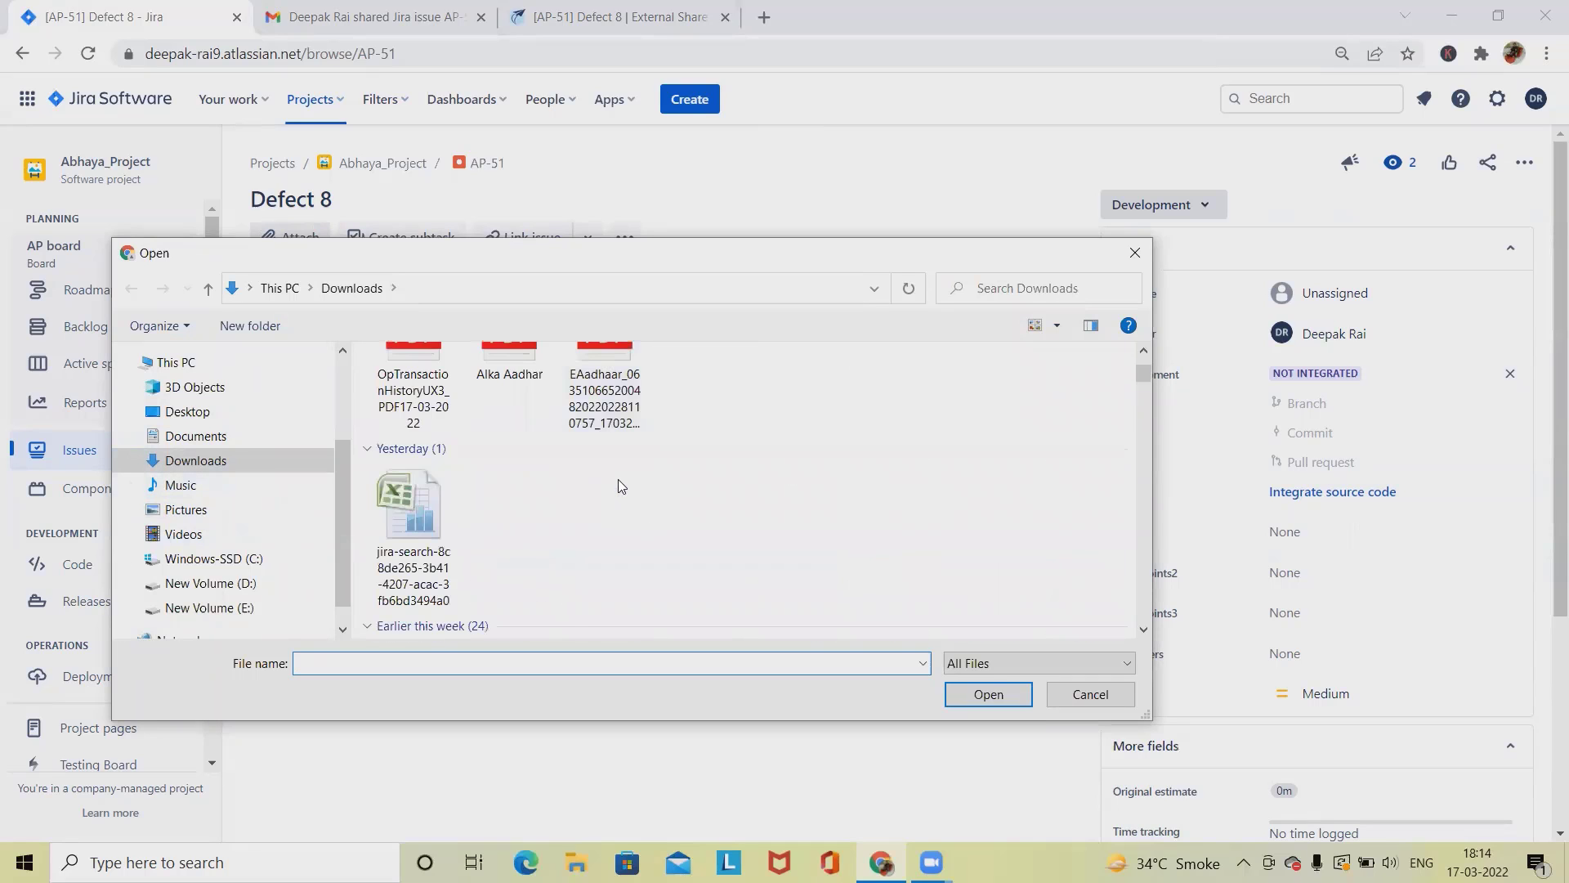
scroll(618, 485, down, 3)
scroll(618, 485, up, 1)
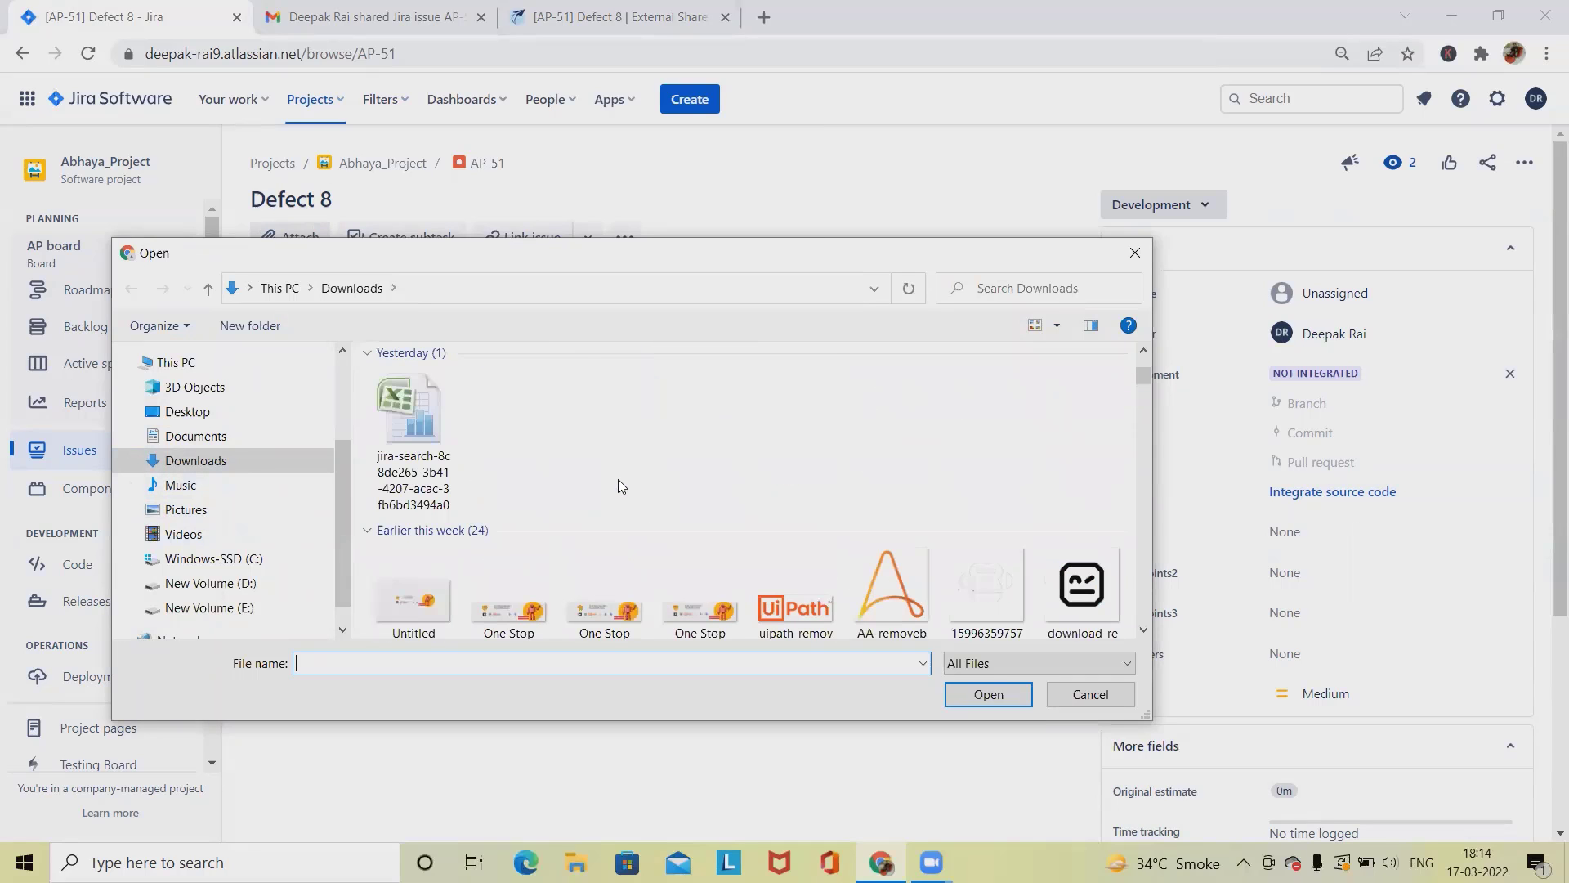
key(Escape)
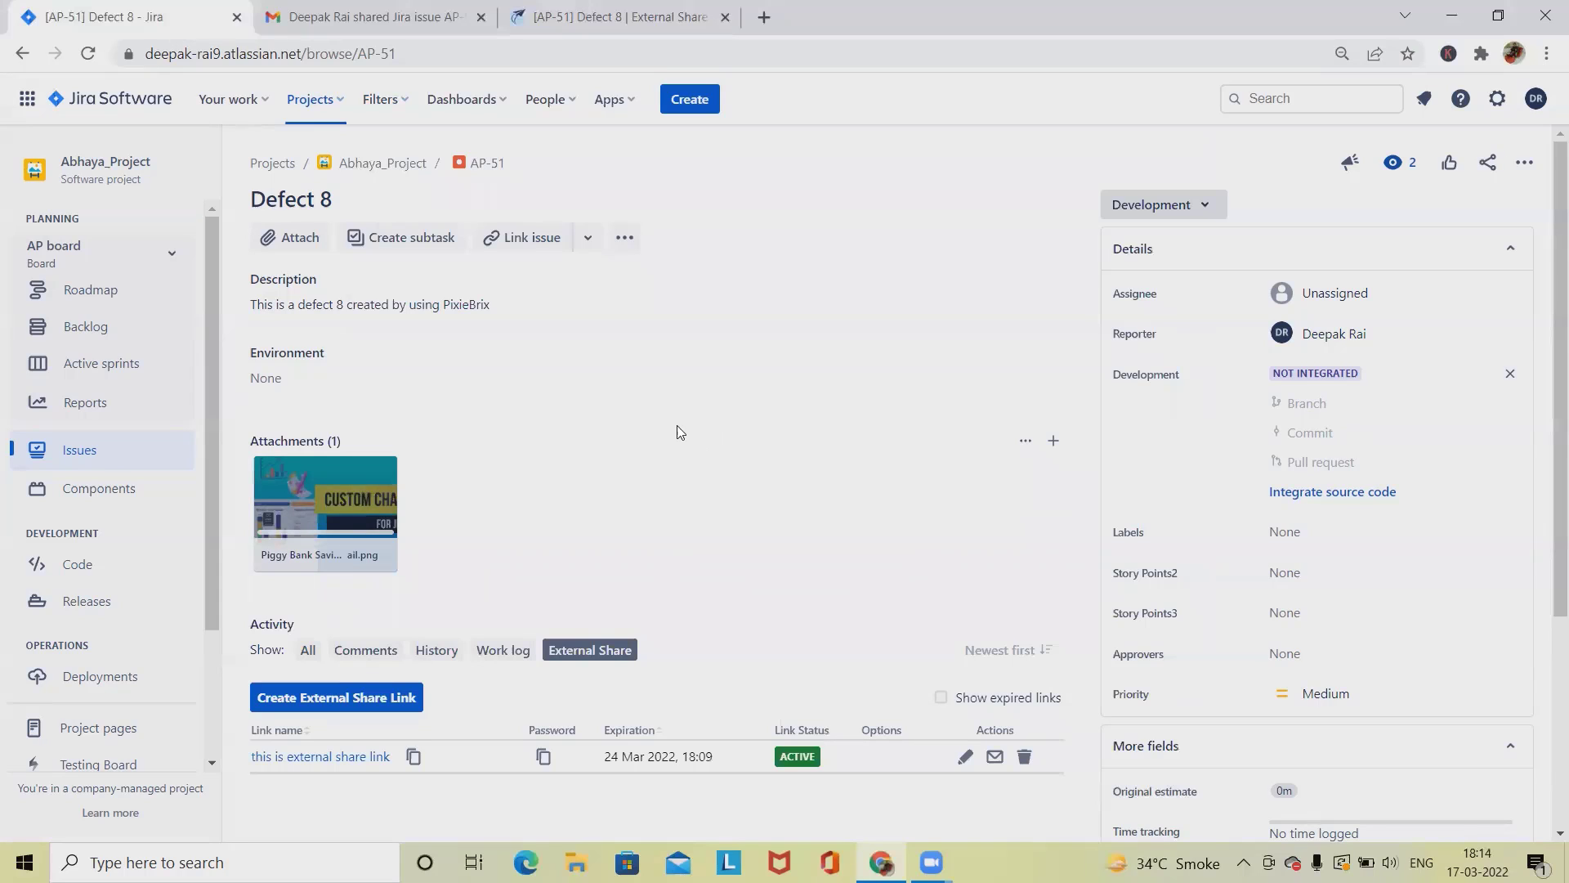
click(567, 34)
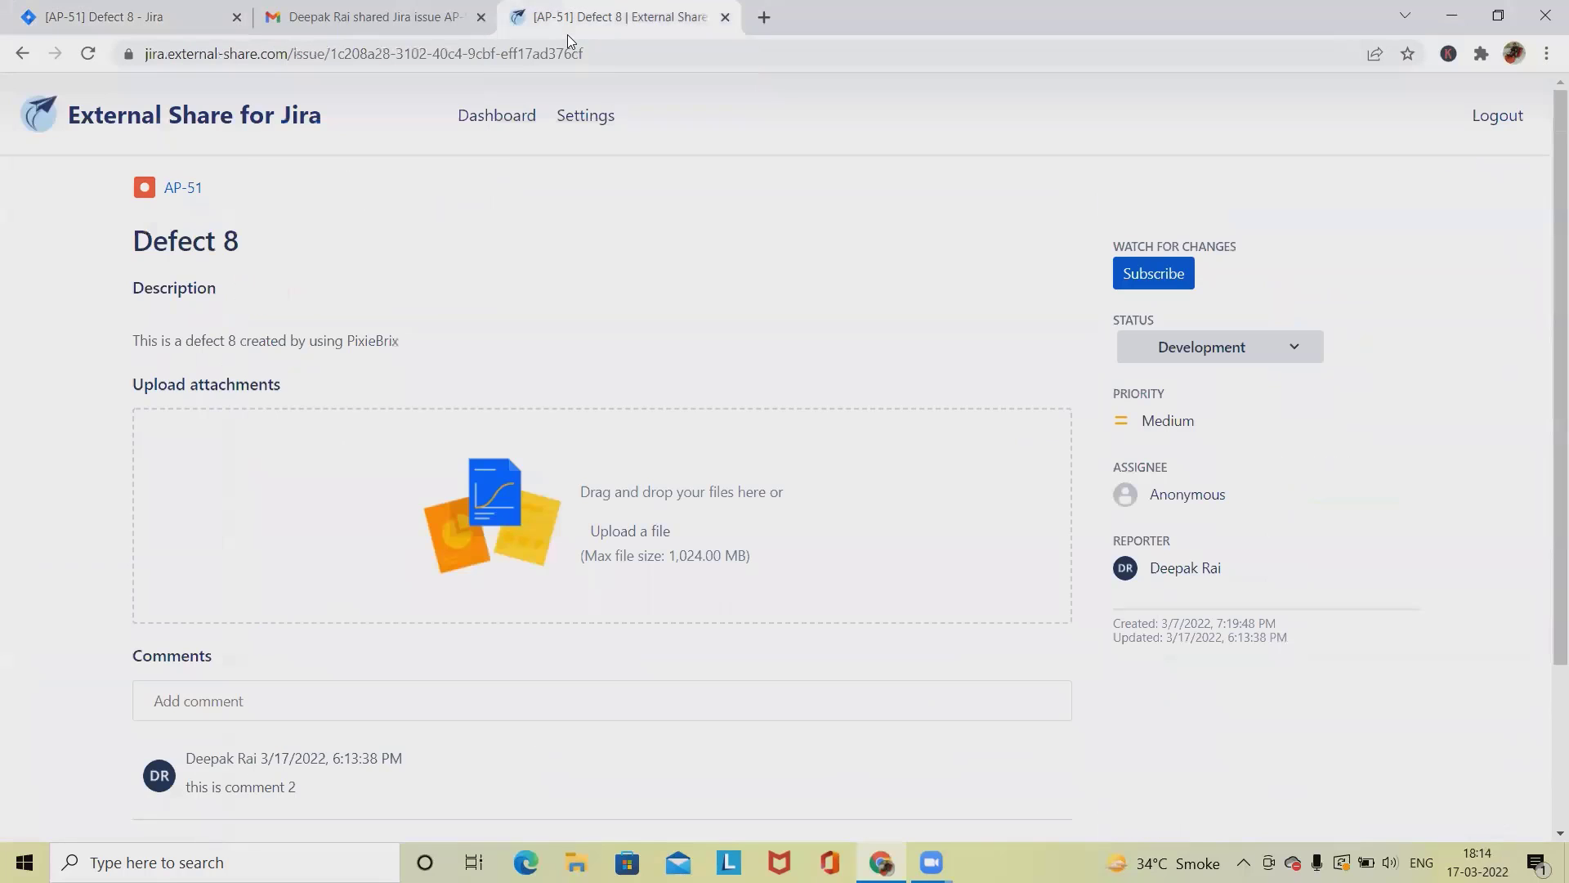
click(88, 54)
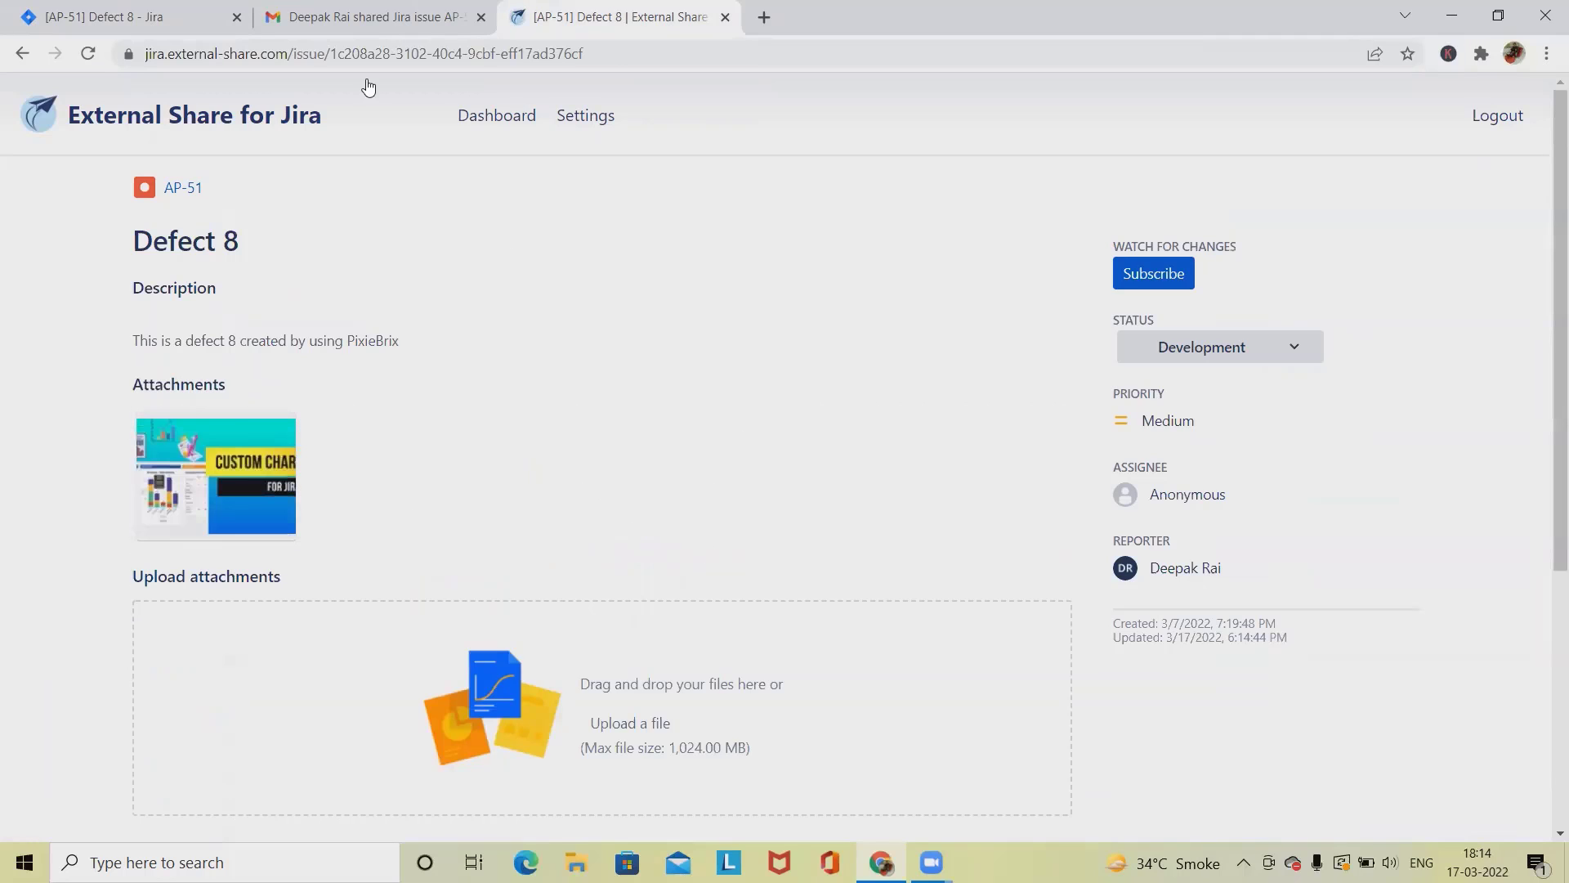
Upload the Piggy Bank Saving Money YouTube Thumbnail from the shared page, then reload Jira to see two attachments
click(633, 724)
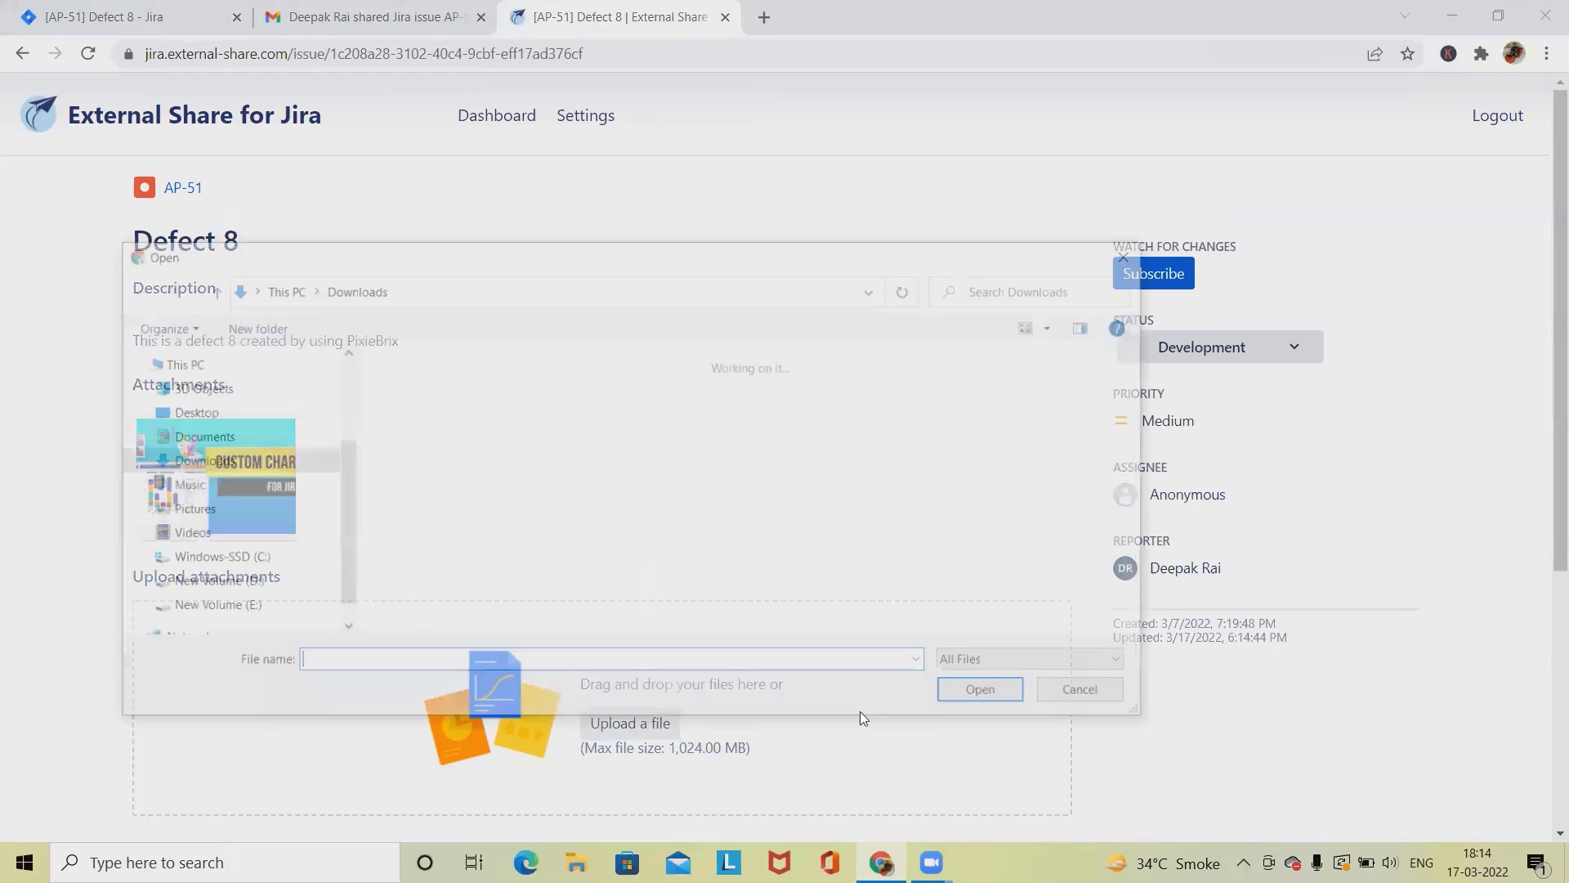
scroll(676, 487, down, 5)
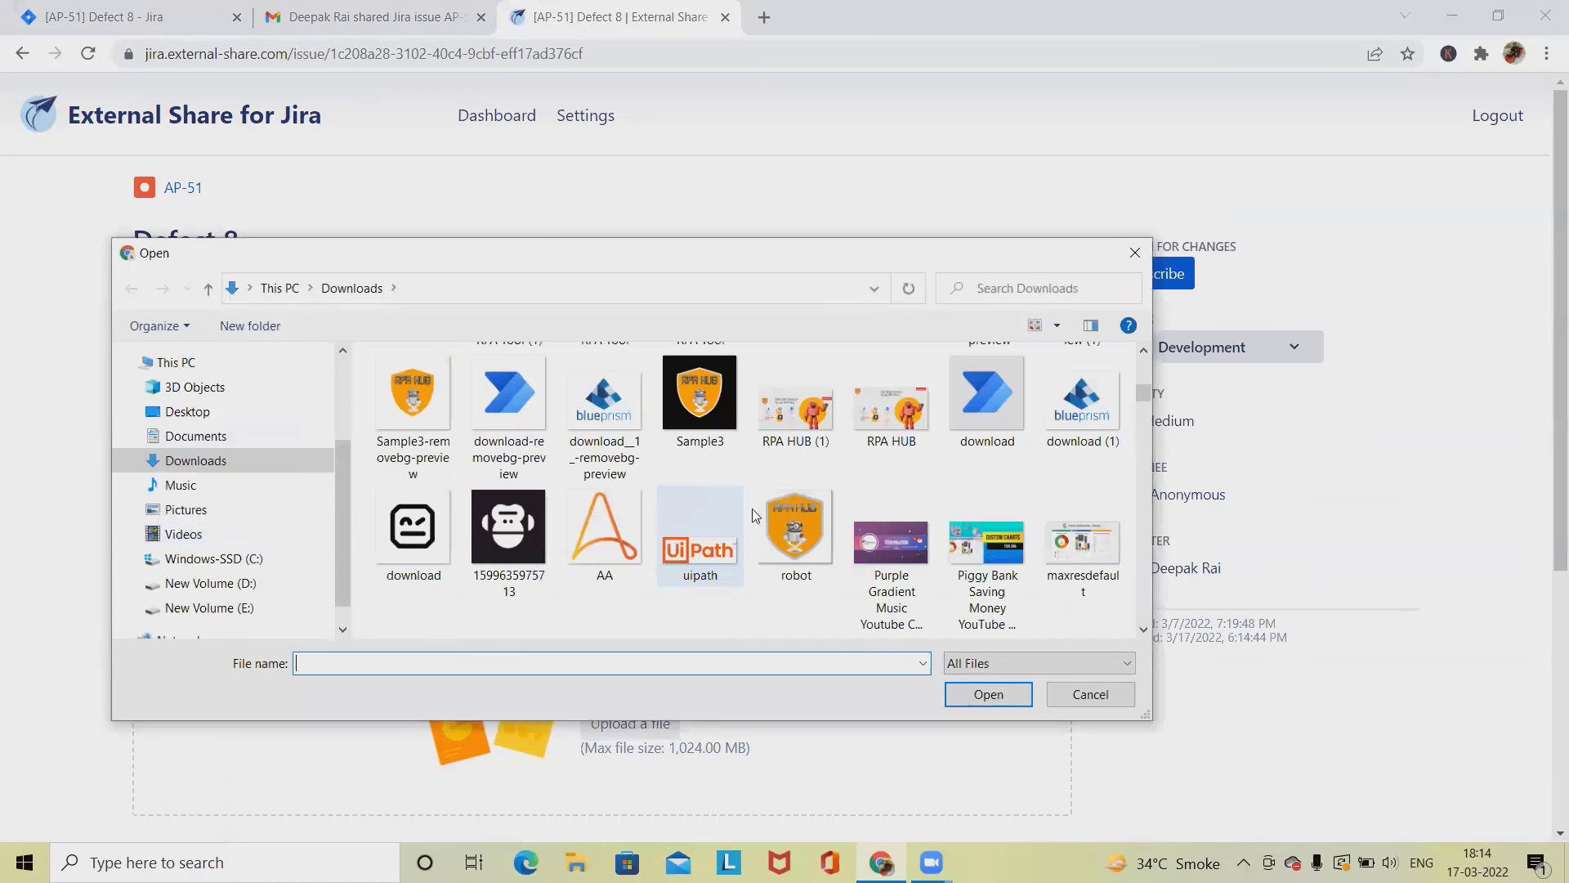
click(989, 556)
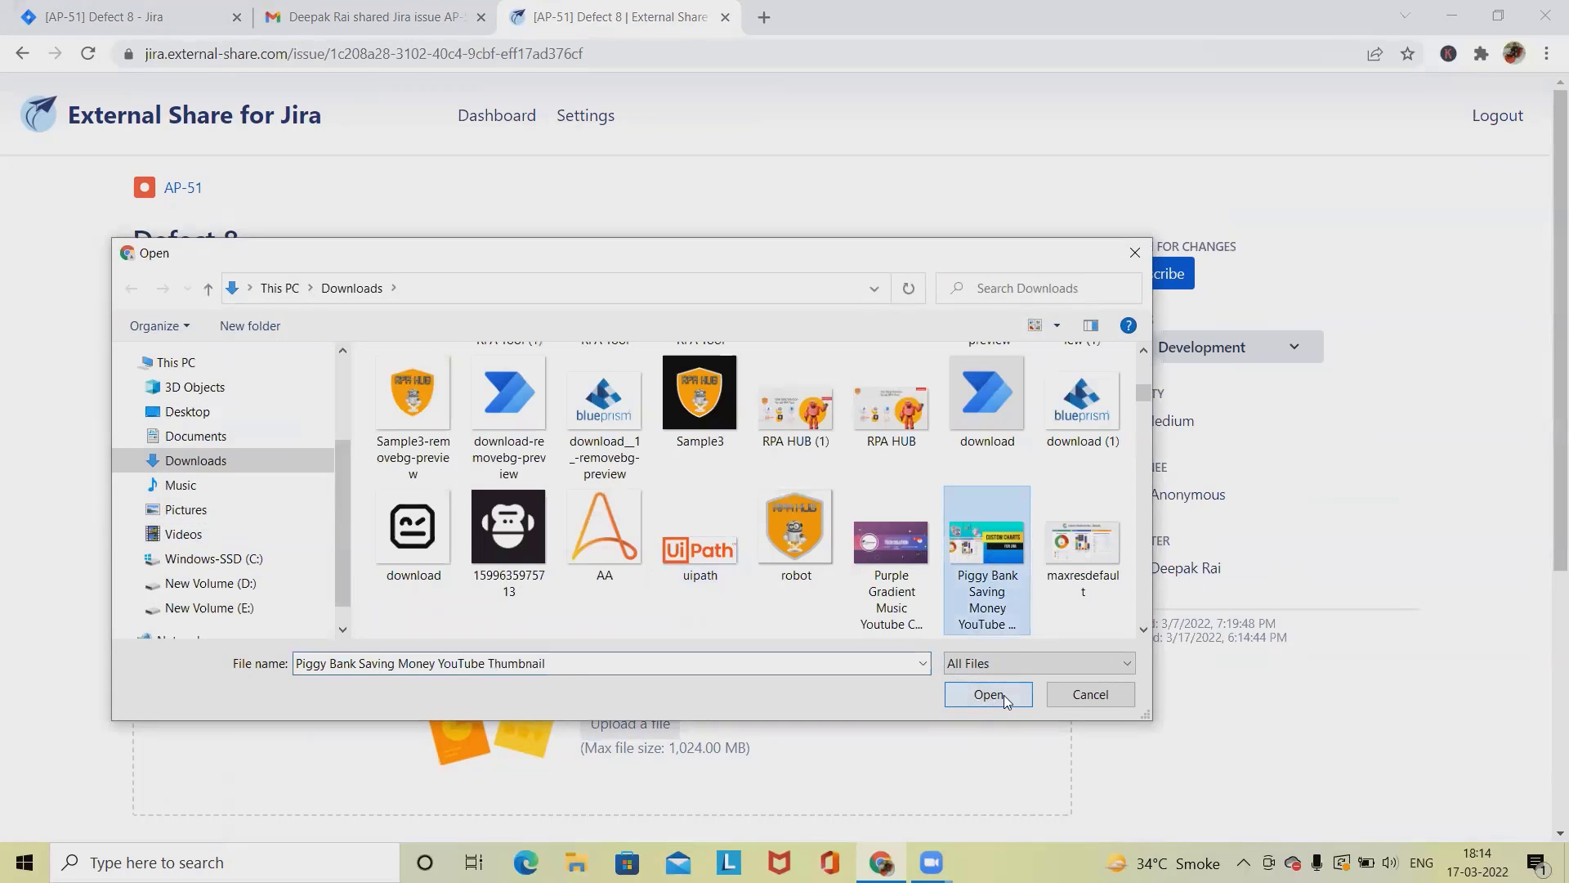
click(996, 695)
click(106, 16)
click(88, 53)
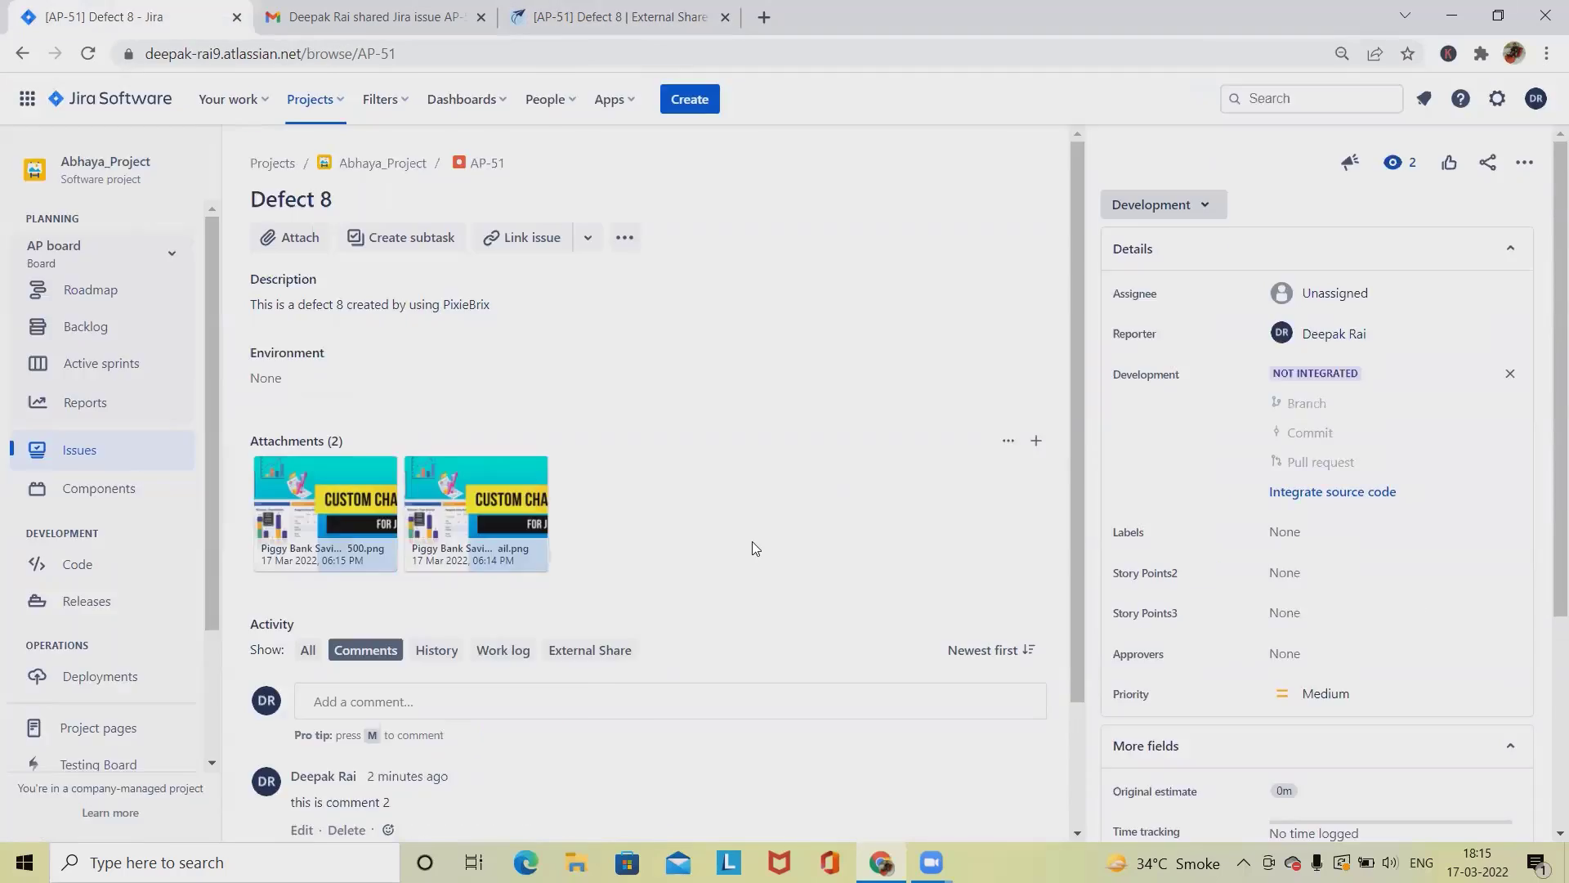
Delete AP-51's external share link from the issue's External Share activity
key(ctrl+3)
click(112, 24)
scroll(833, 564, down, 2)
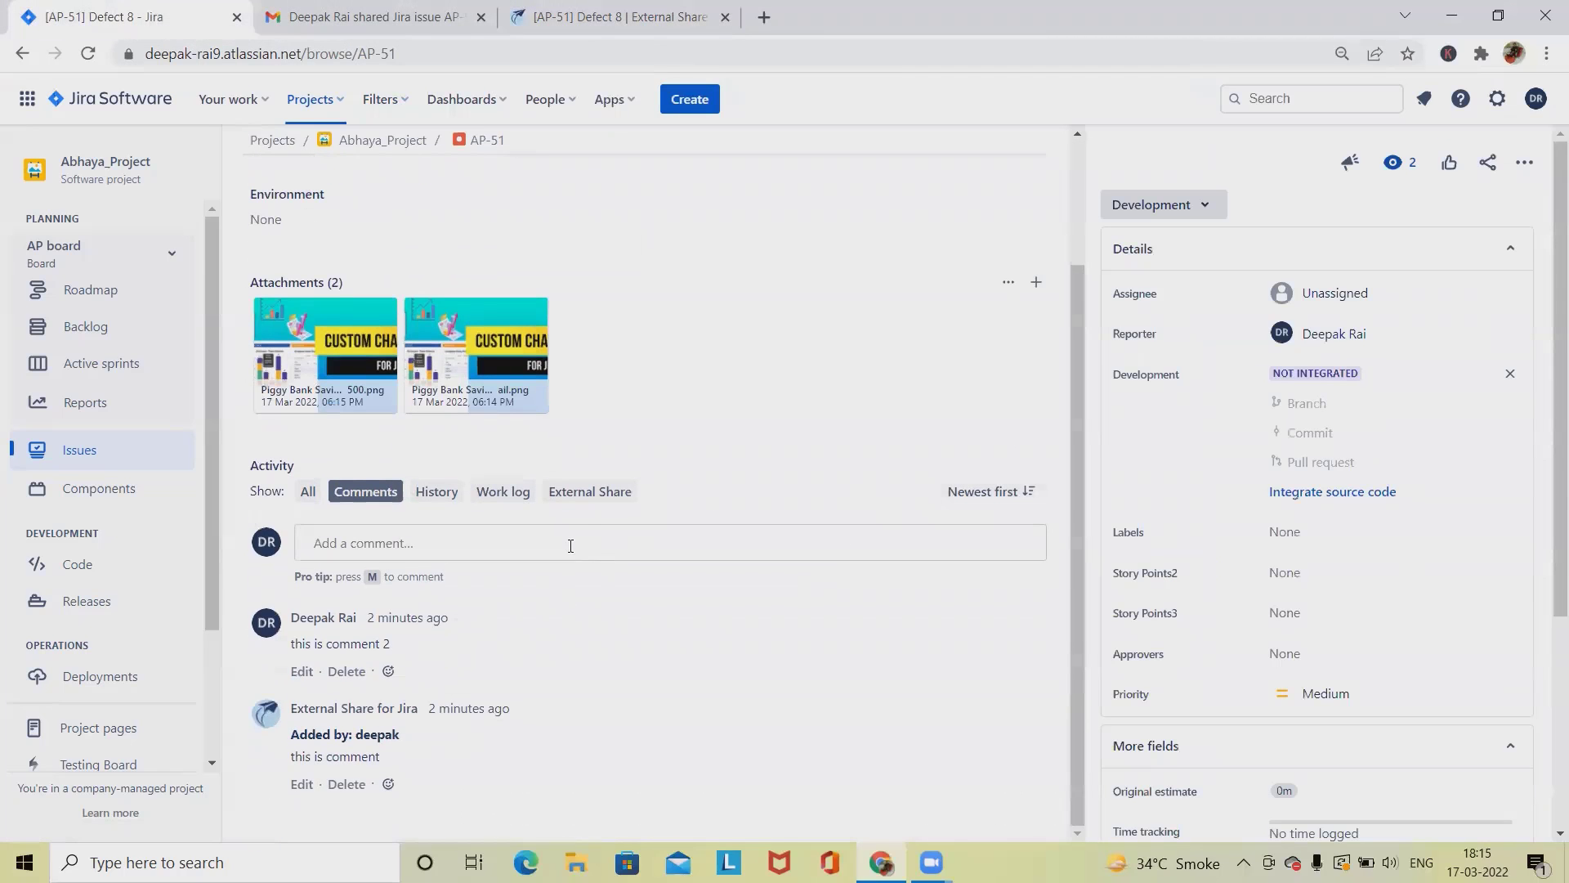
click(590, 494)
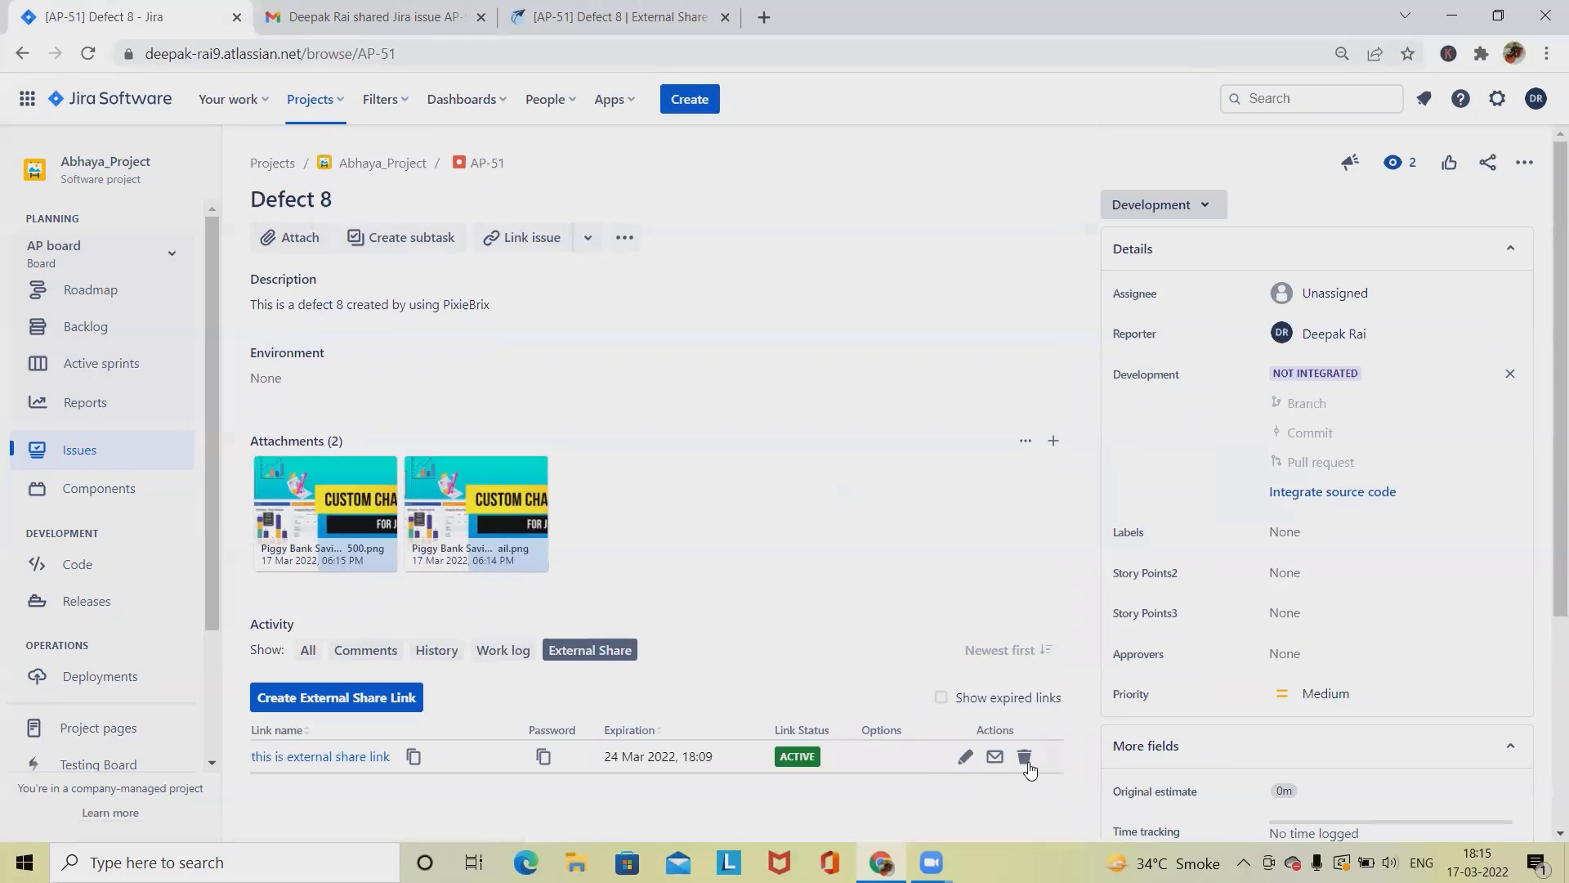
click(1025, 760)
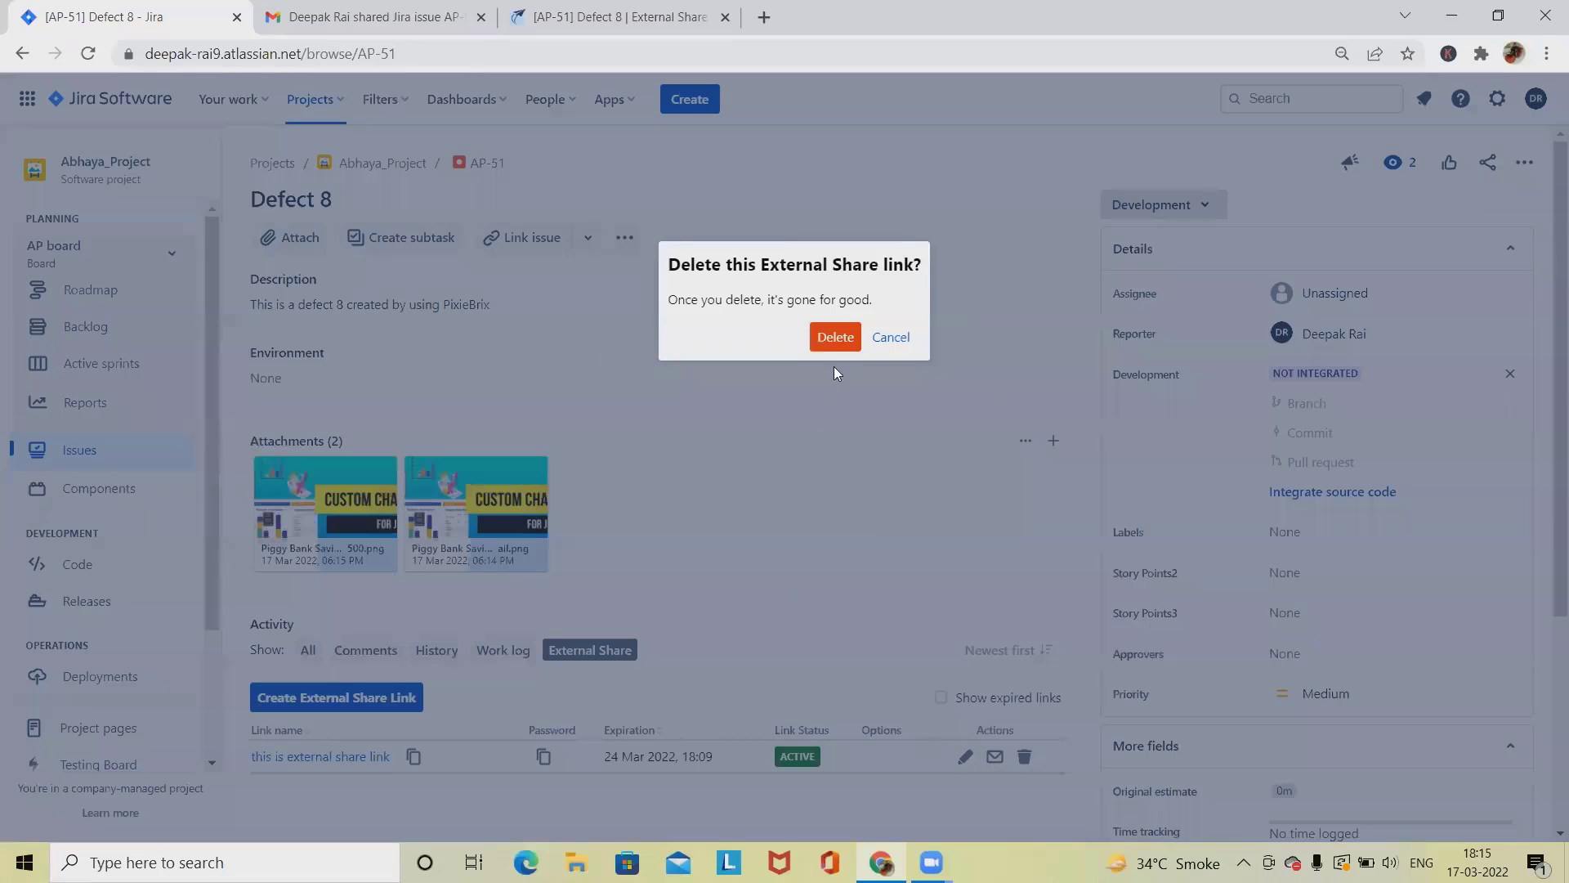
click(823, 347)
Open the deleted link from the share email to confirm it is now invalid
click(489, 32)
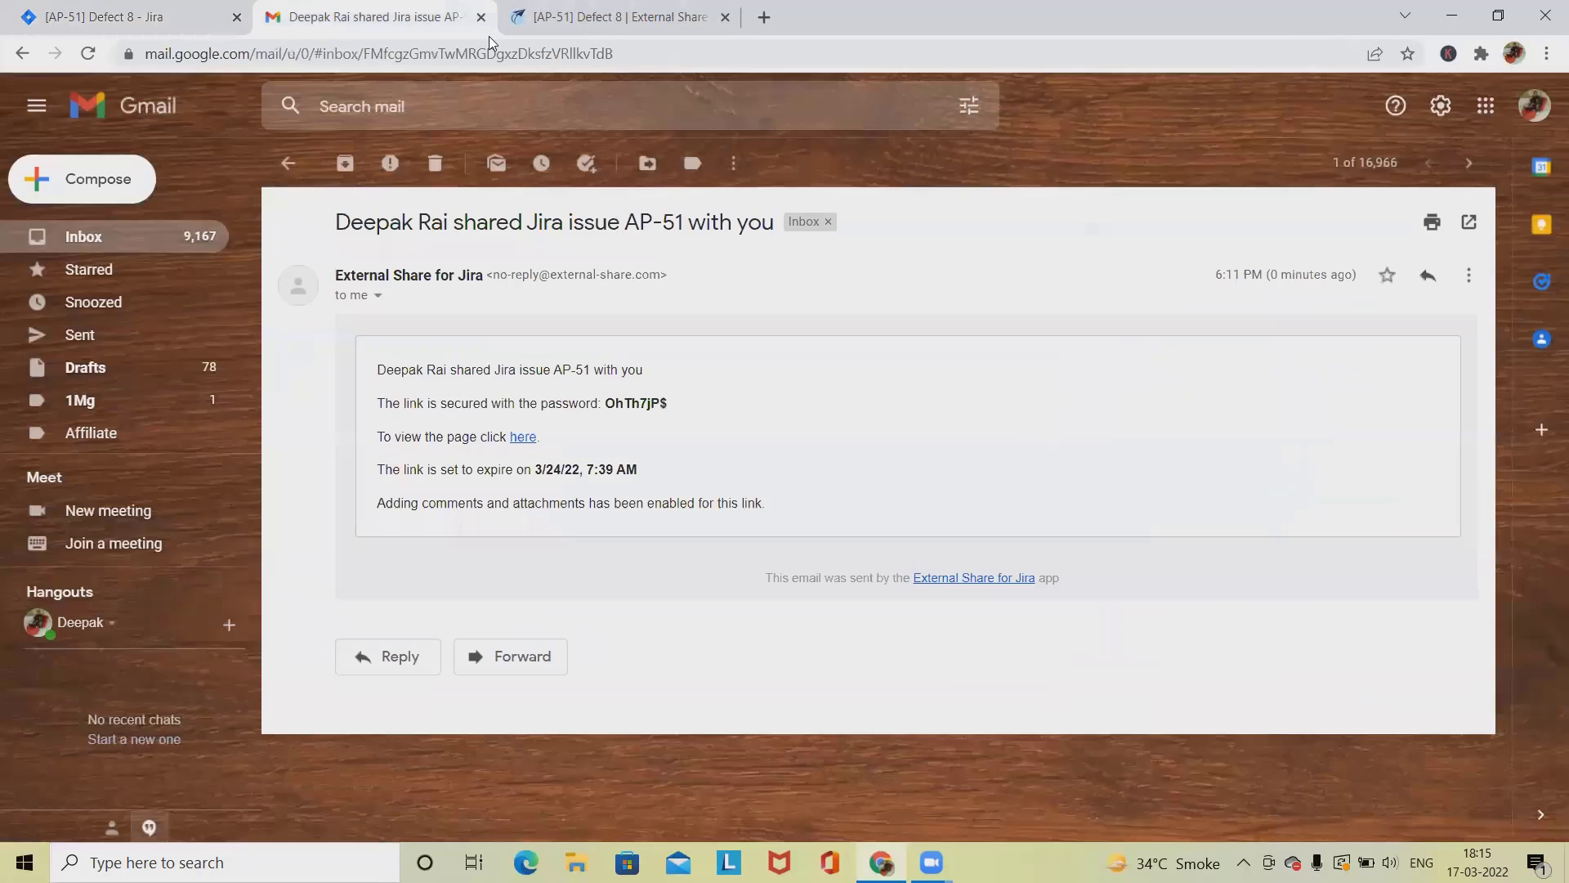
click(525, 438)
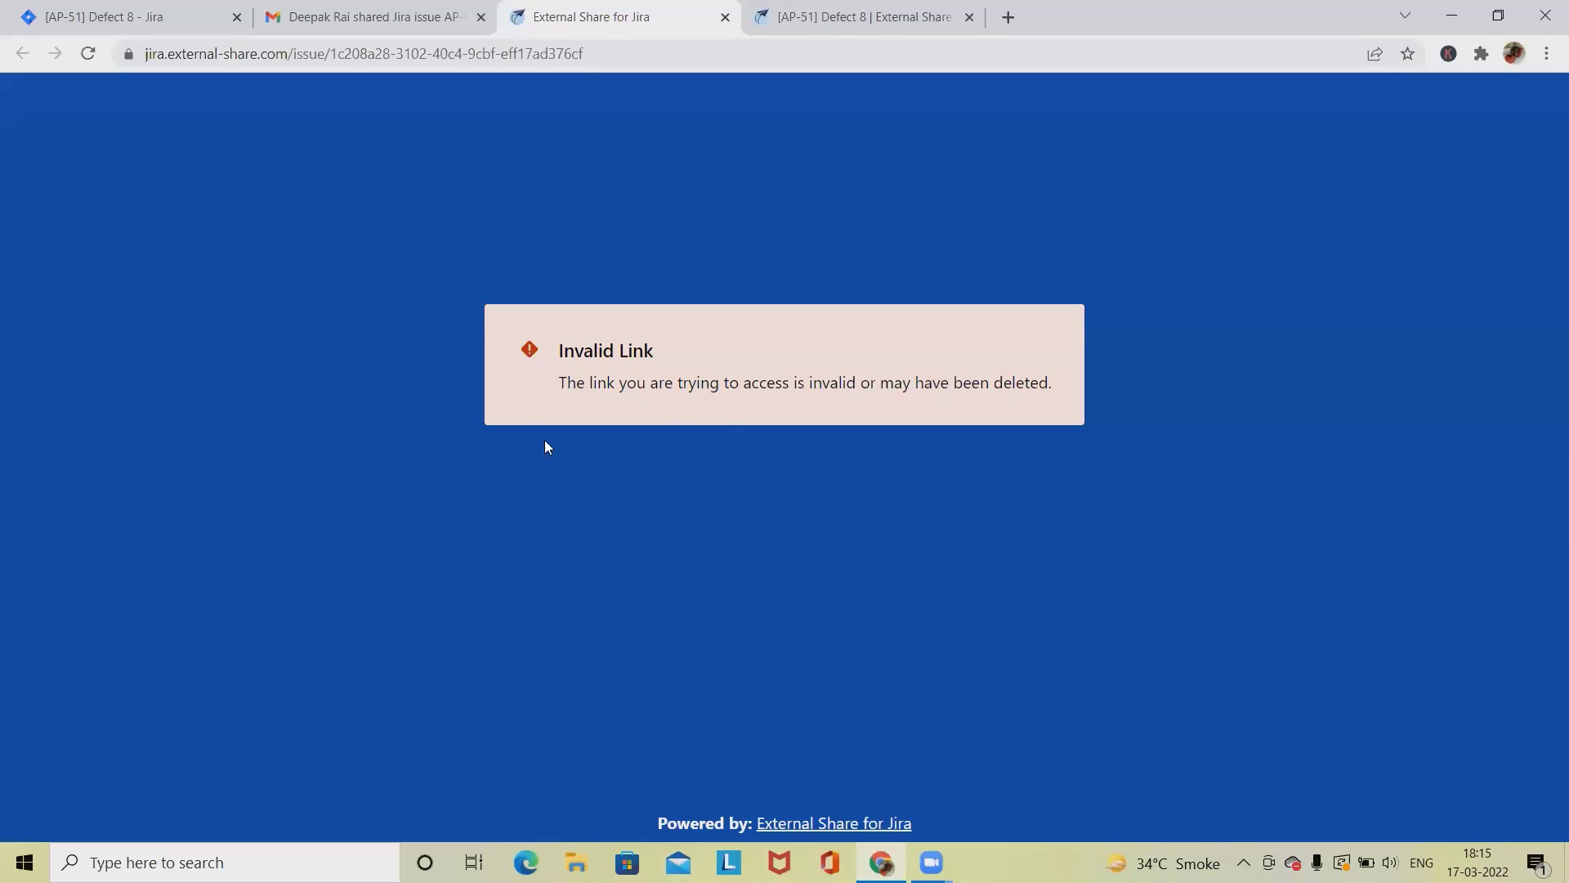
click(100, 17)
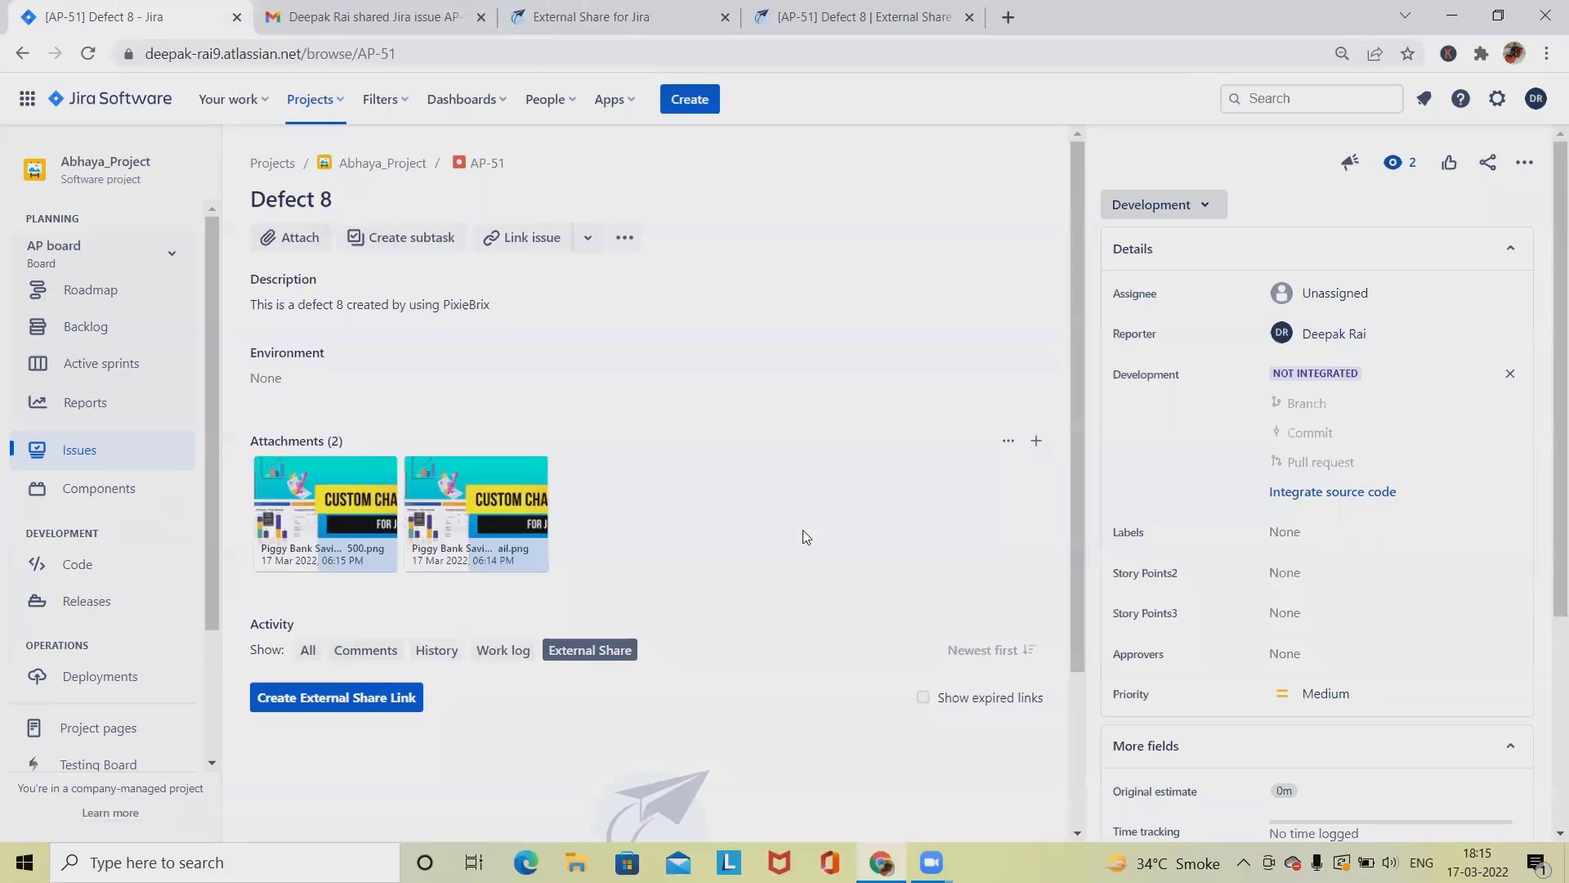
Create a new AP-51 share link allowing comments, attachments, linked-issue and sub-task content, and save it
scroll(806, 535, down, 3)
click(325, 500)
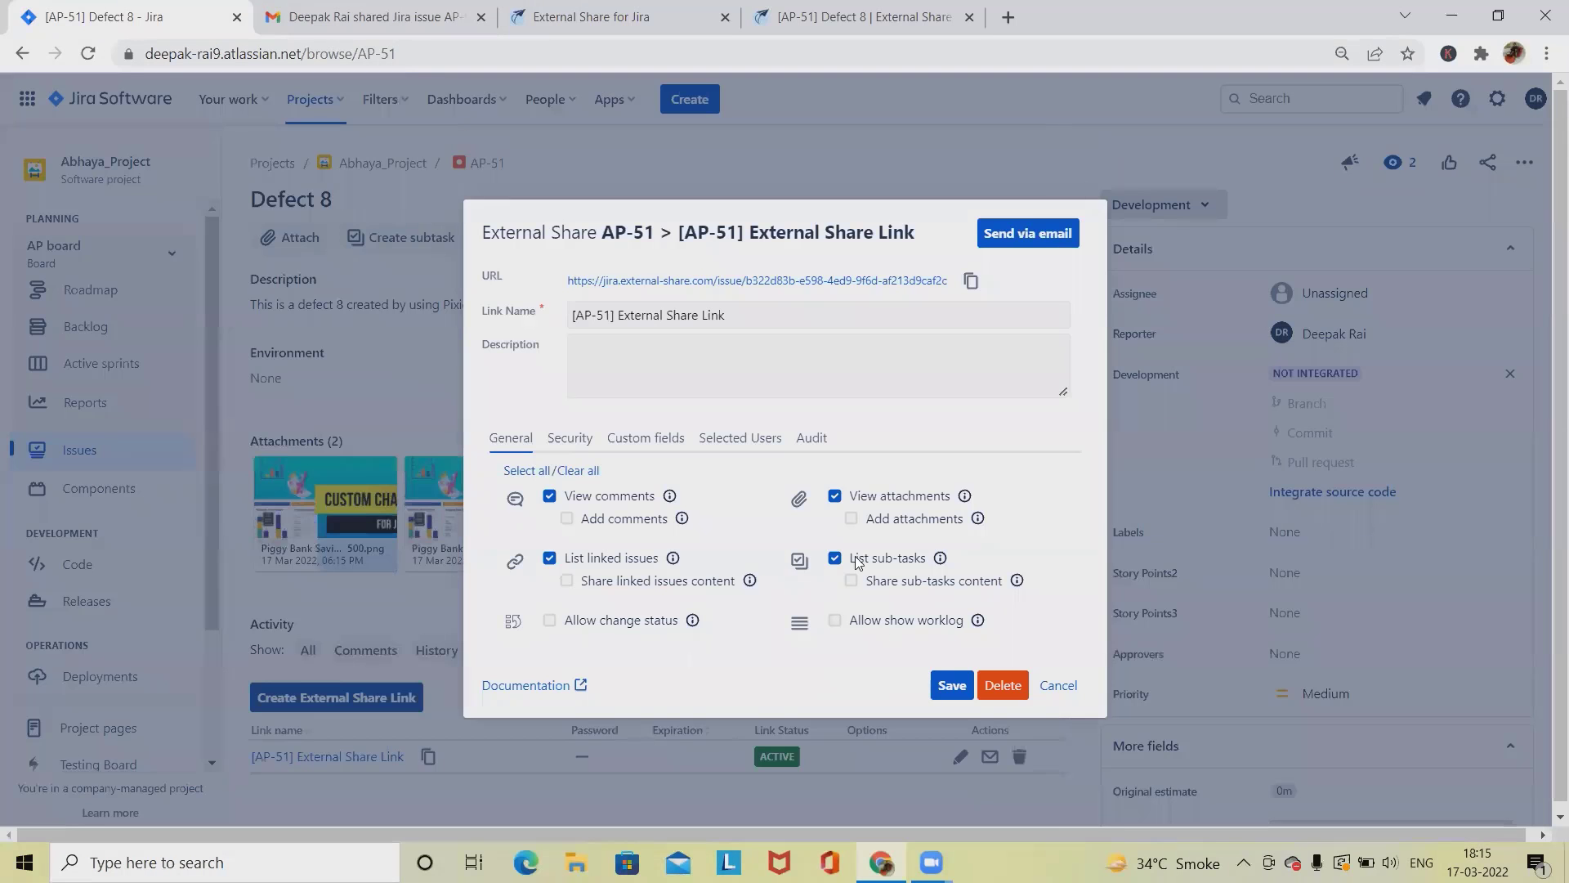
click(567, 518)
click(575, 586)
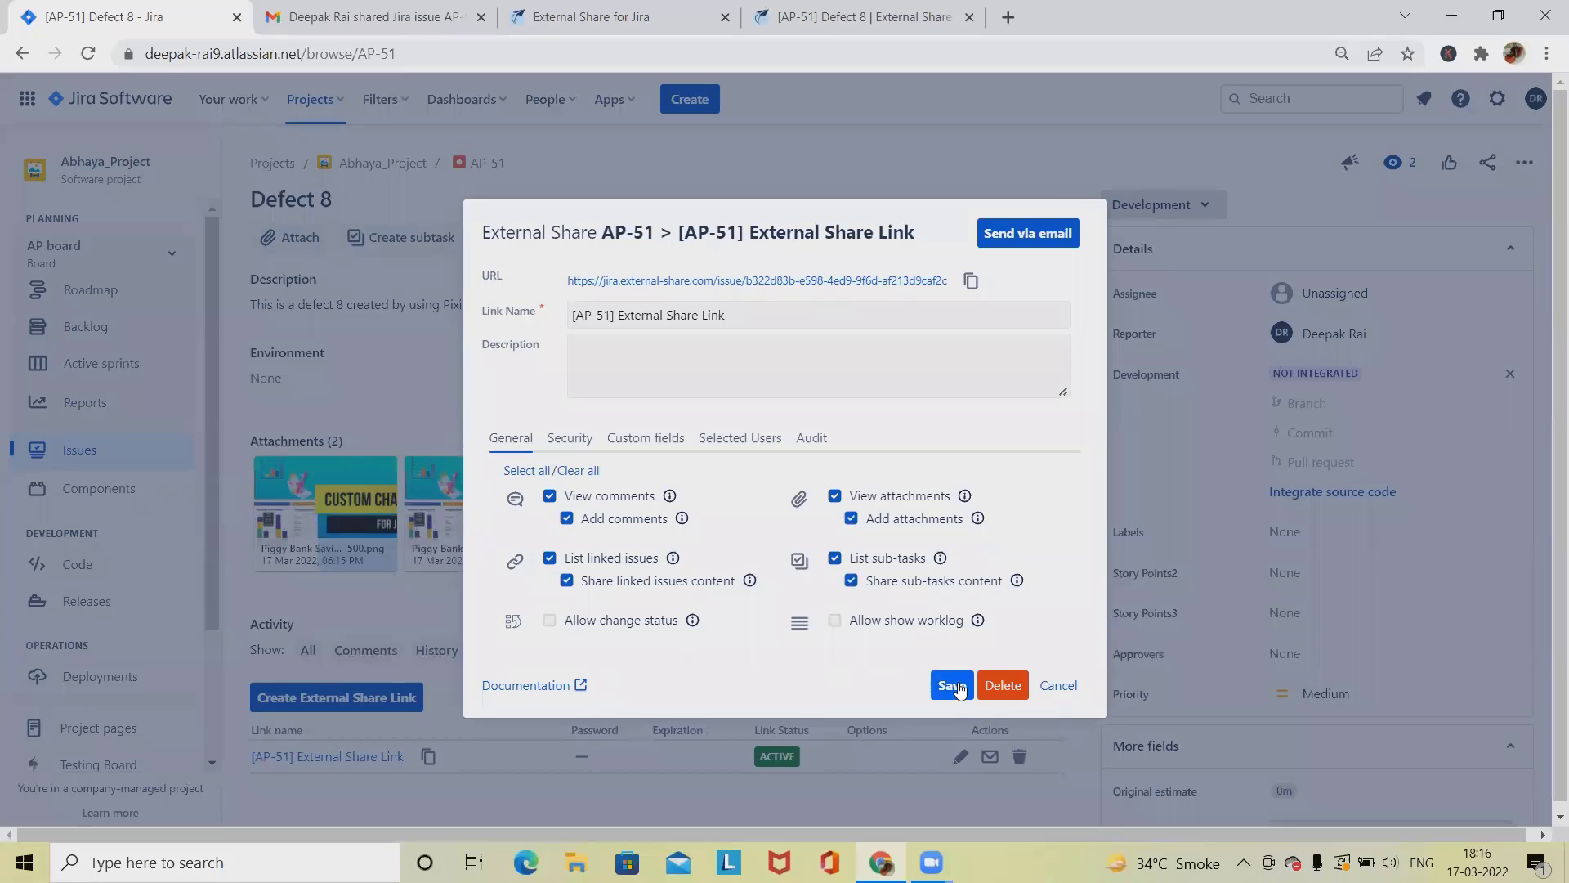
click(952, 686)
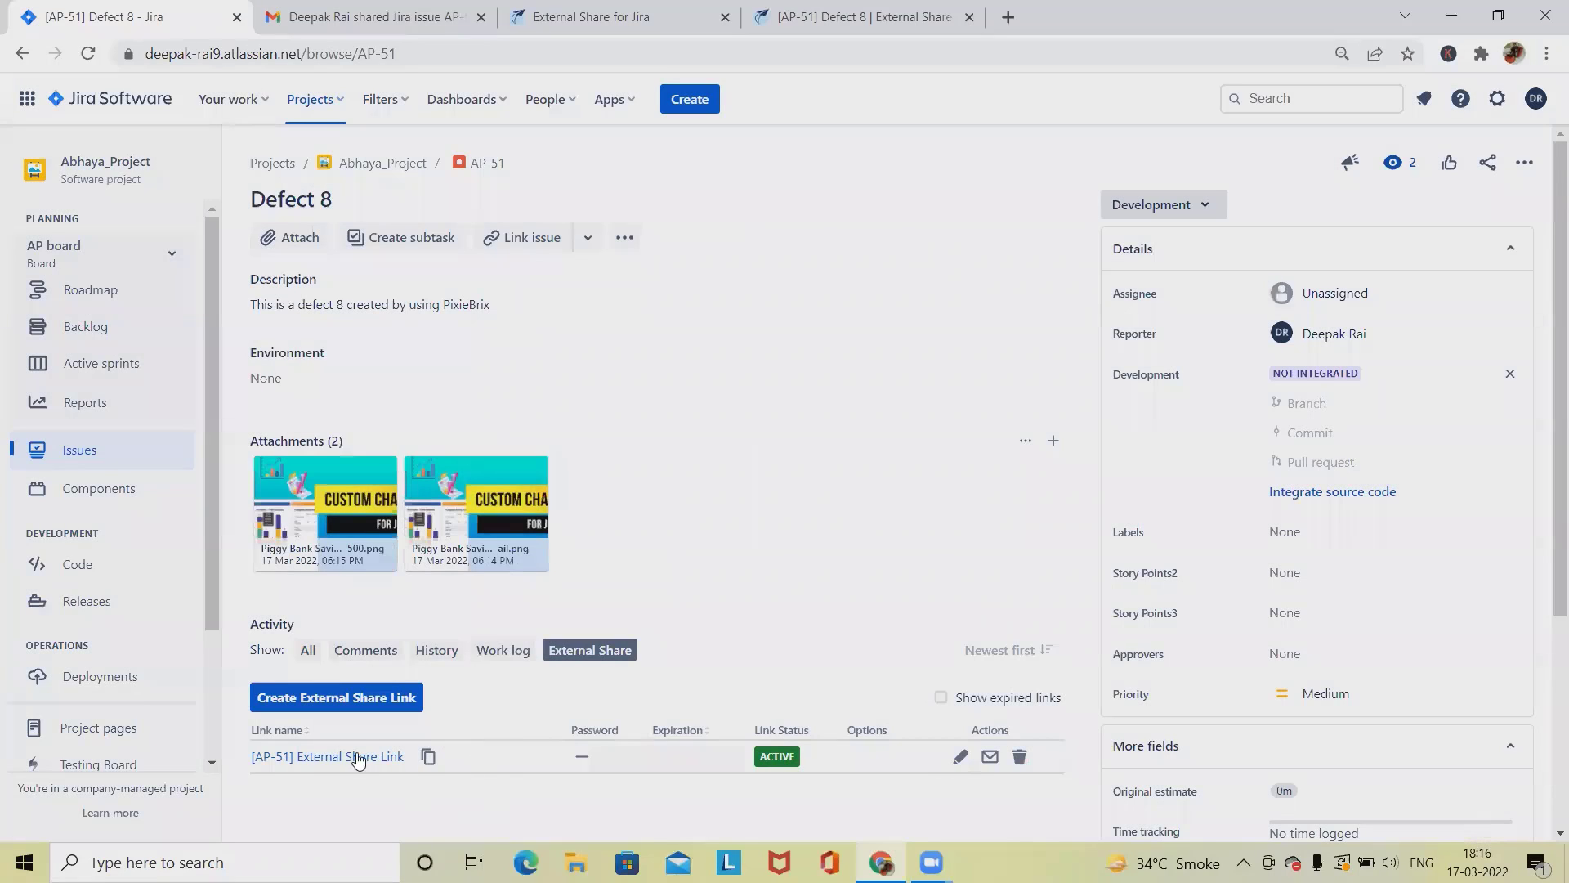
click(960, 760)
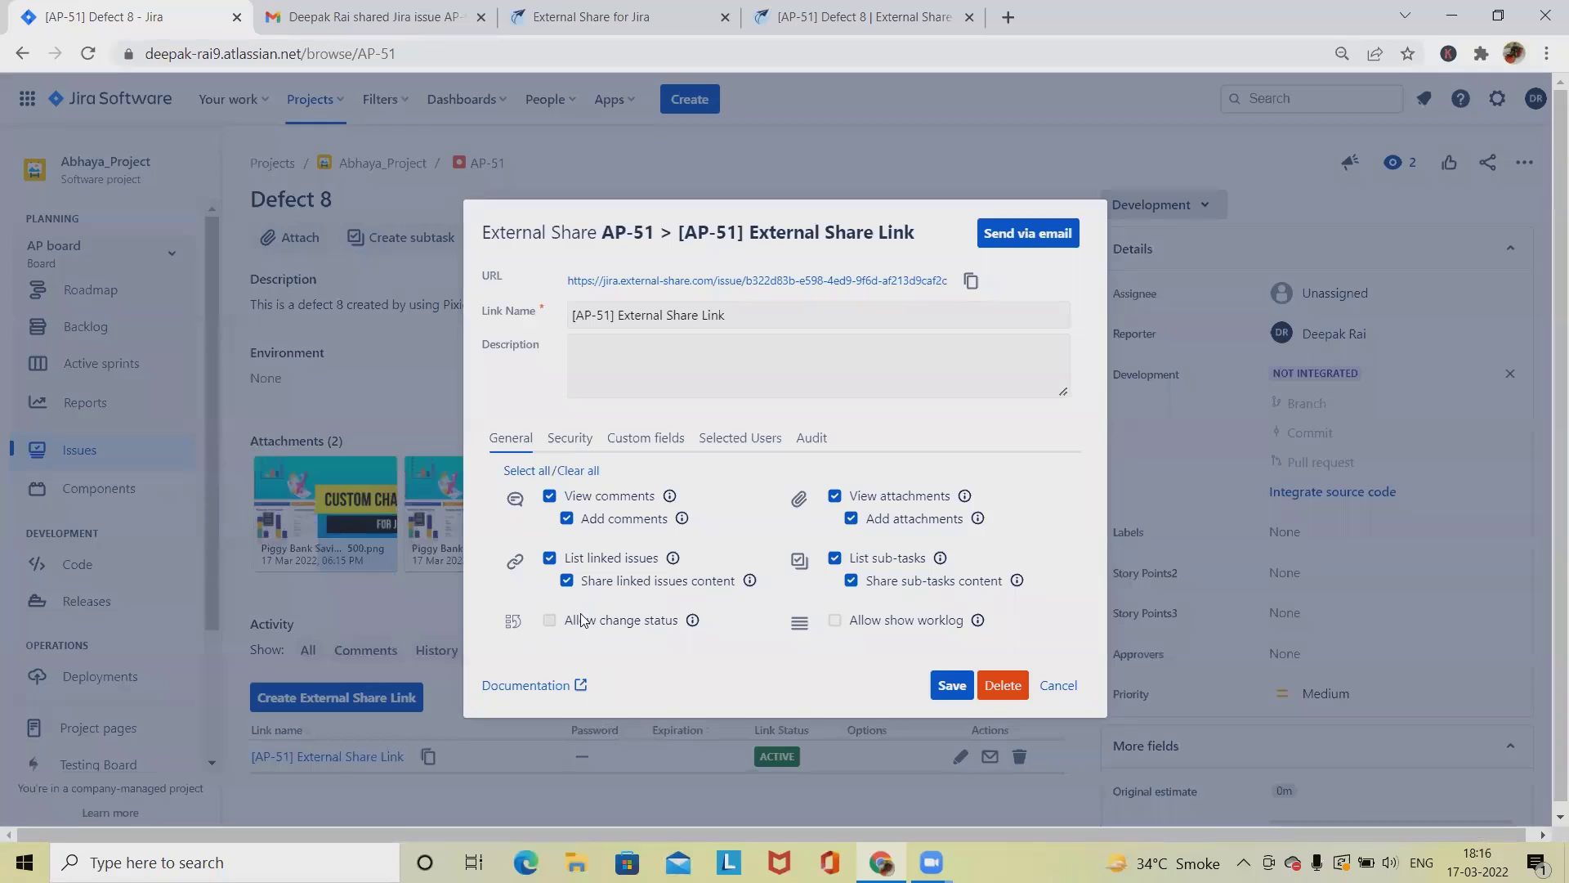
Protect the edited share link with a password and save it
click(570, 438)
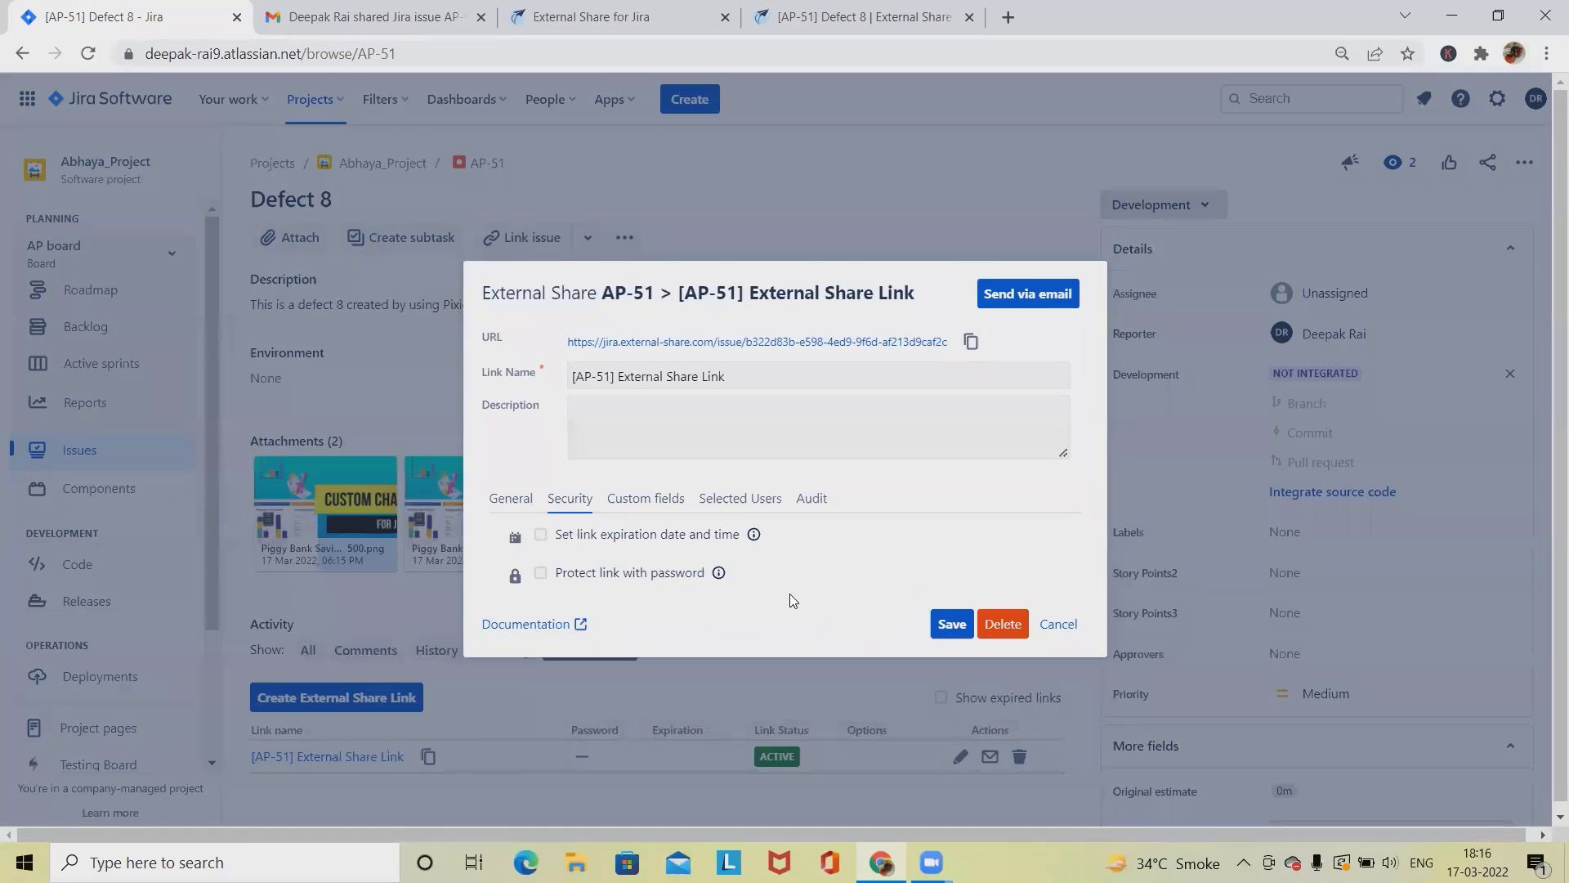
click(540, 572)
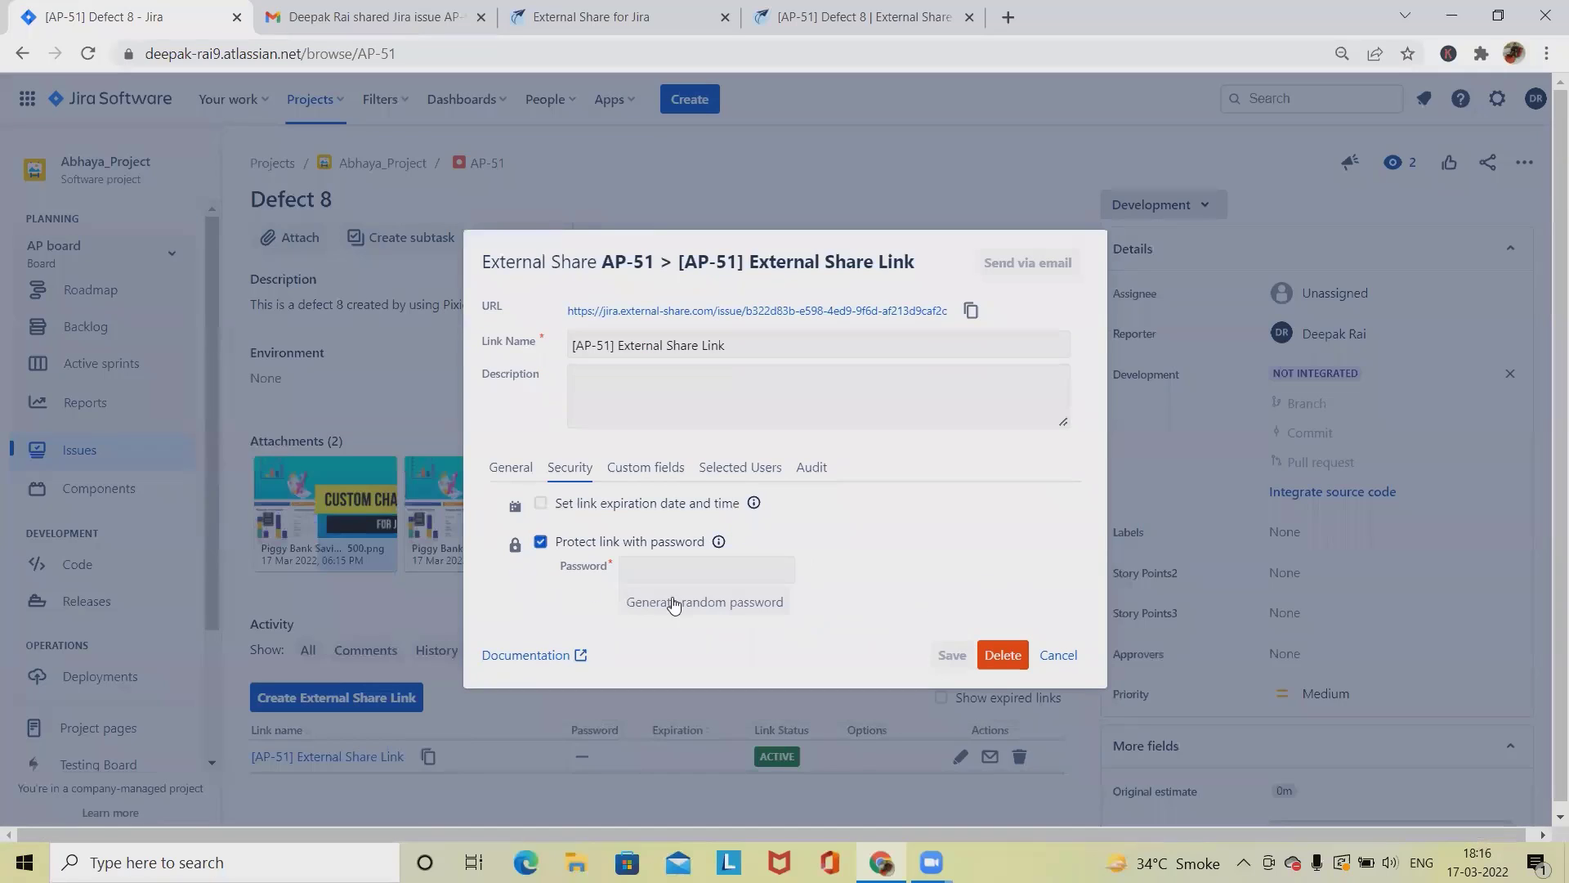
click(693, 565)
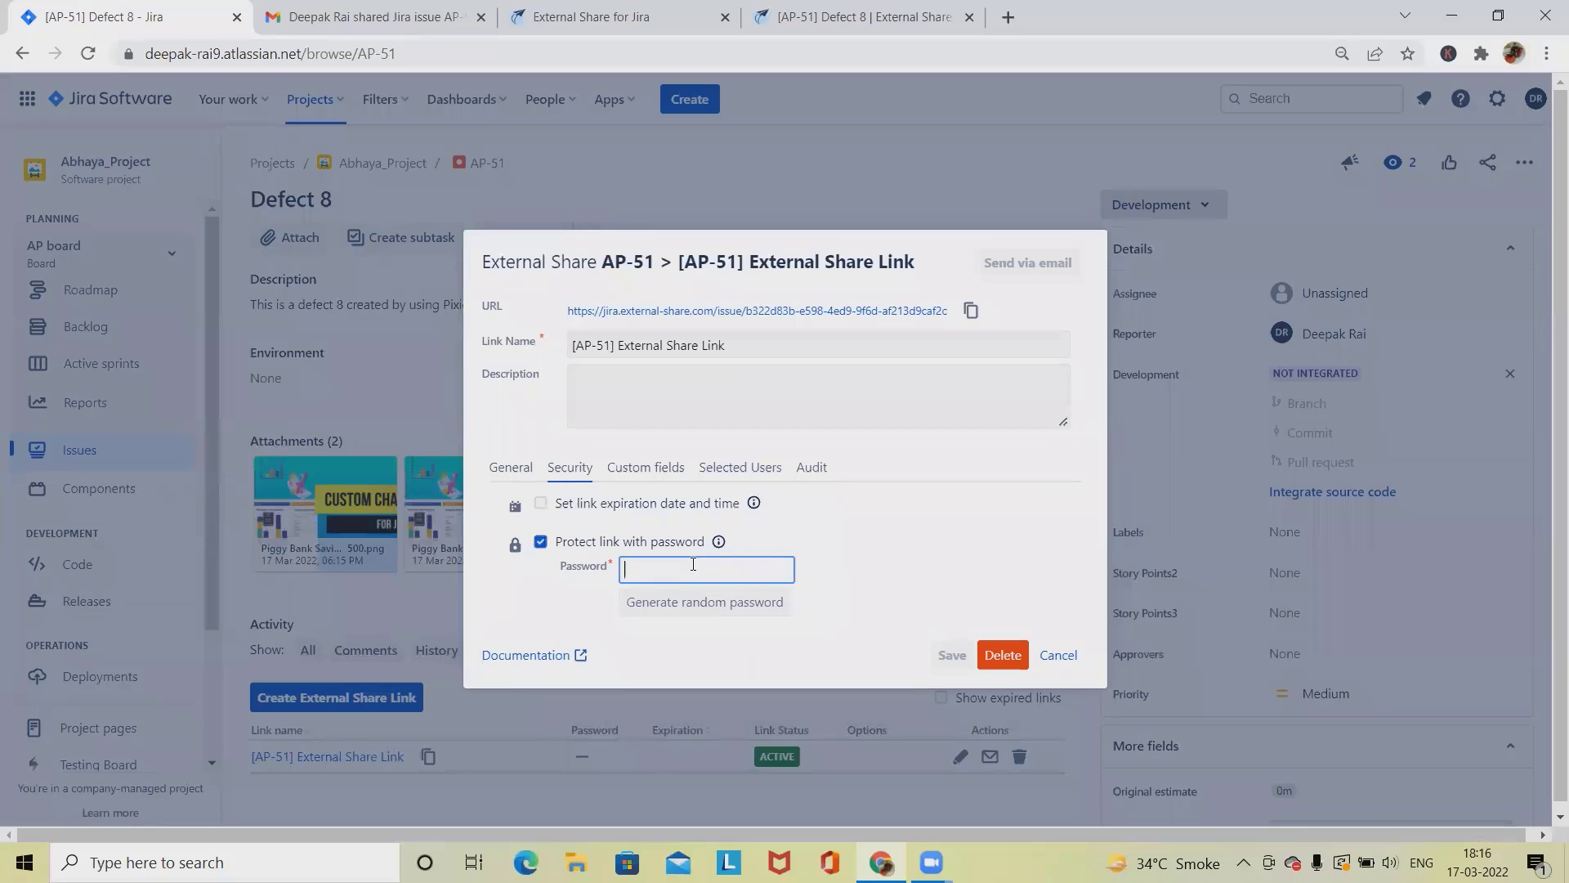
click(952, 655)
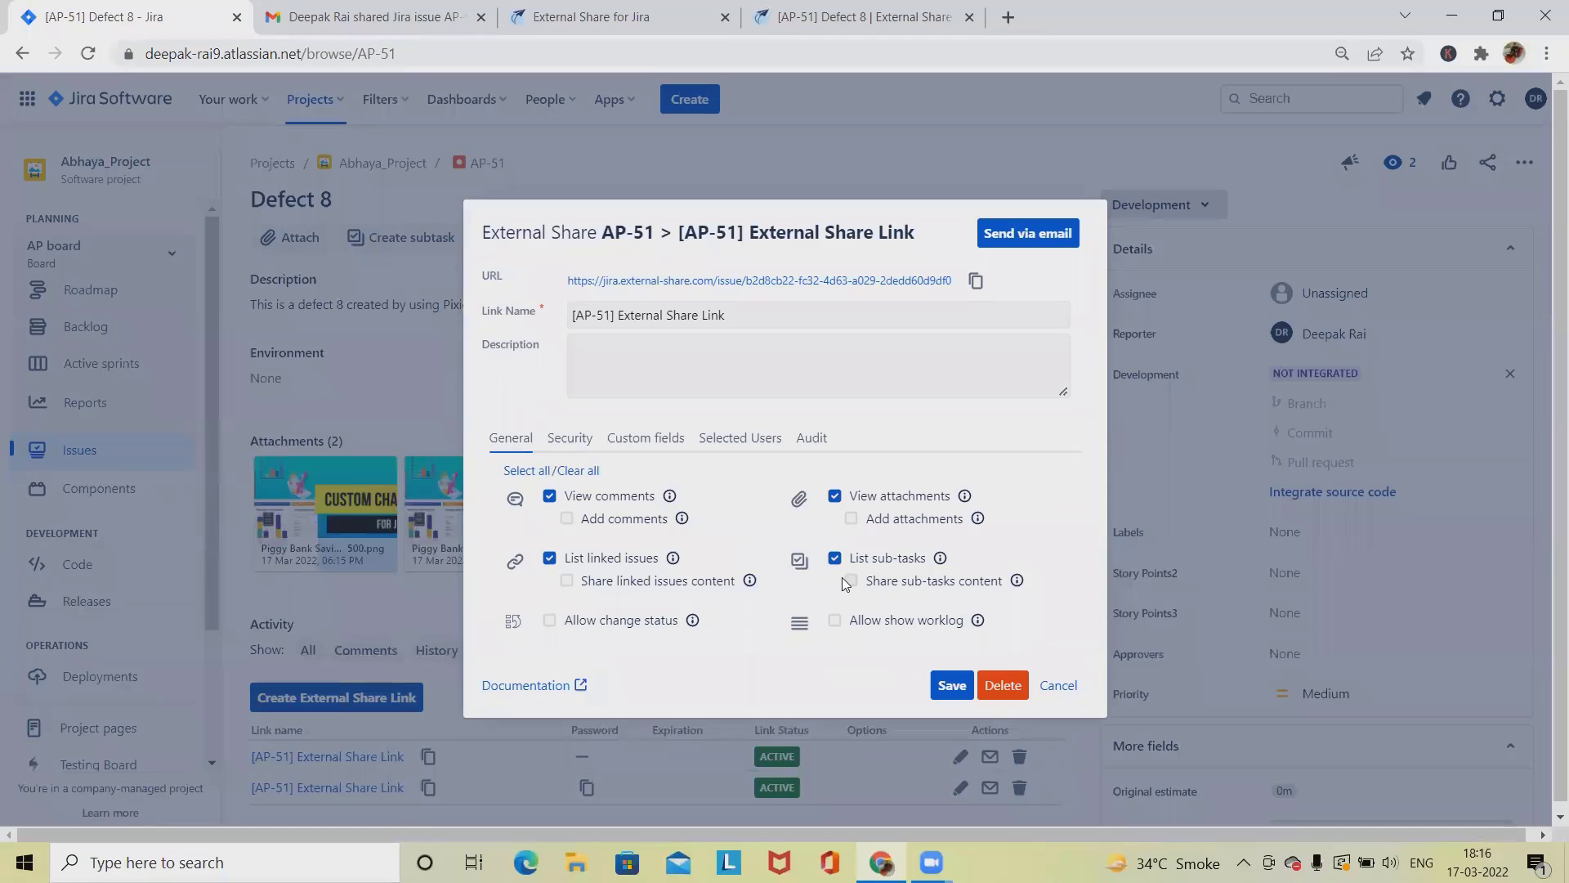
Allow attachments and linked-issue content on the second link, password-protect it, and save
click(851, 519)
click(573, 582)
click(578, 441)
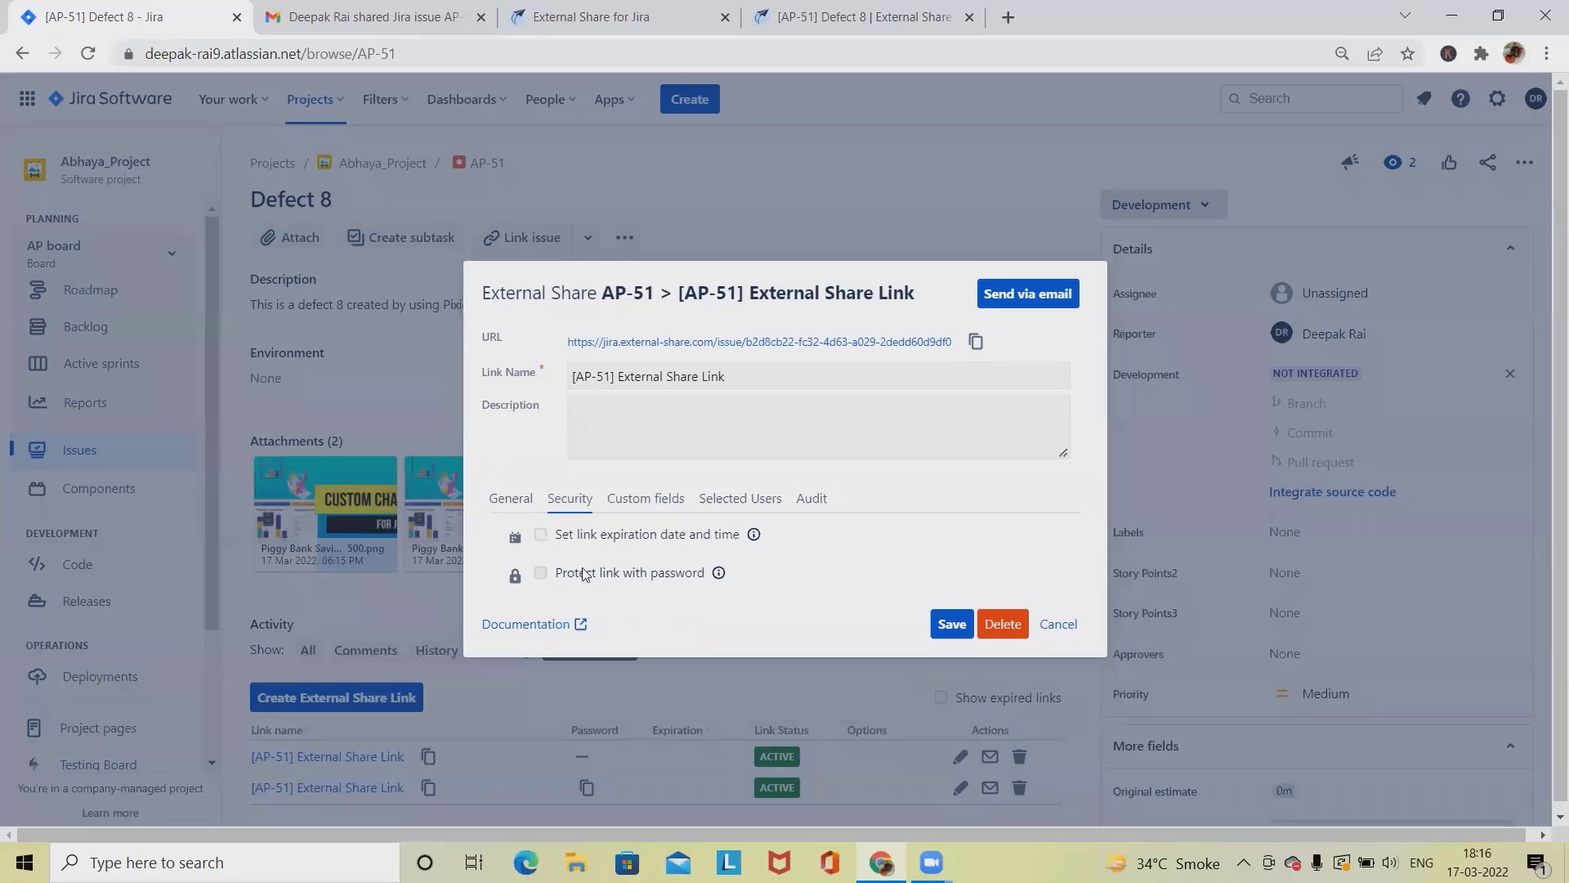
click(543, 574)
click(708, 570)
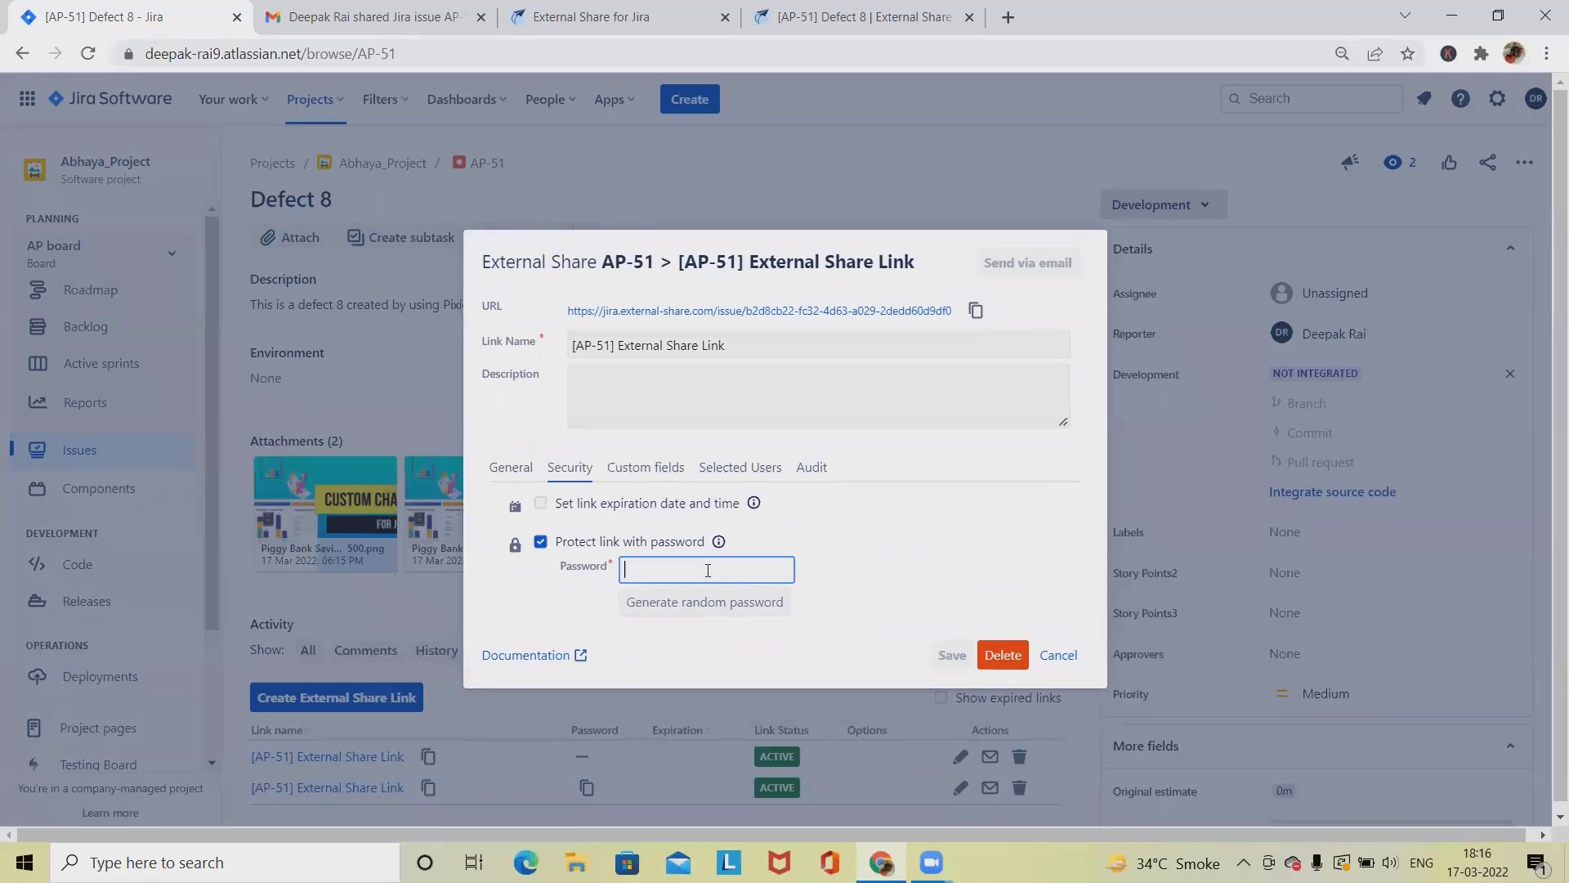
click(940, 653)
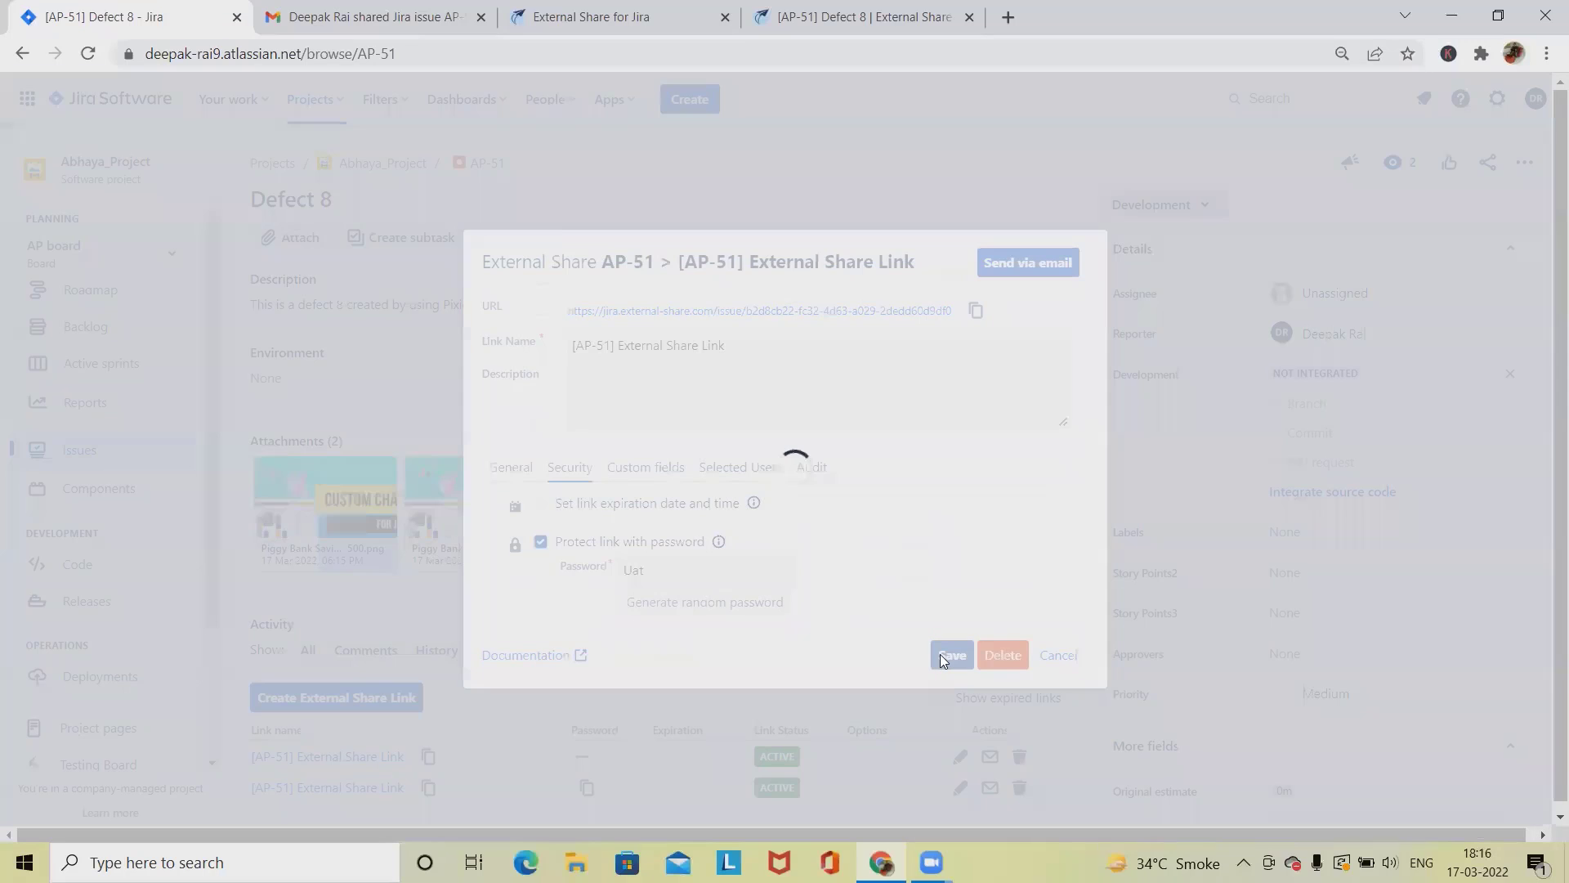
scroll(98, 640, down, 2)
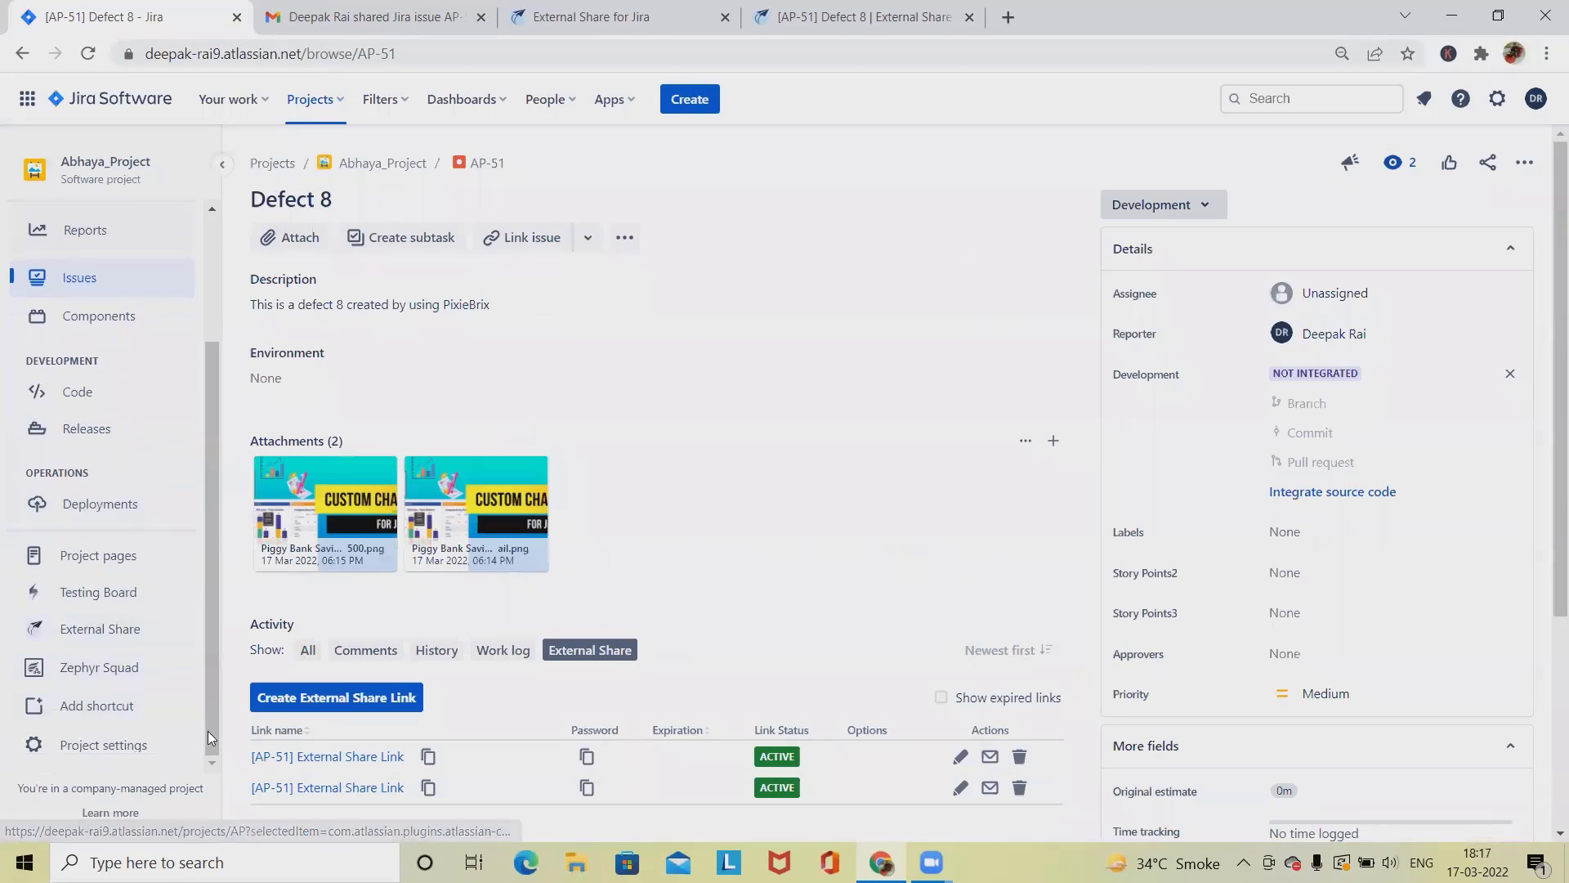
Open the project's External Share list, test selecting all then only the first link, and check the old link's page
click(90, 634)
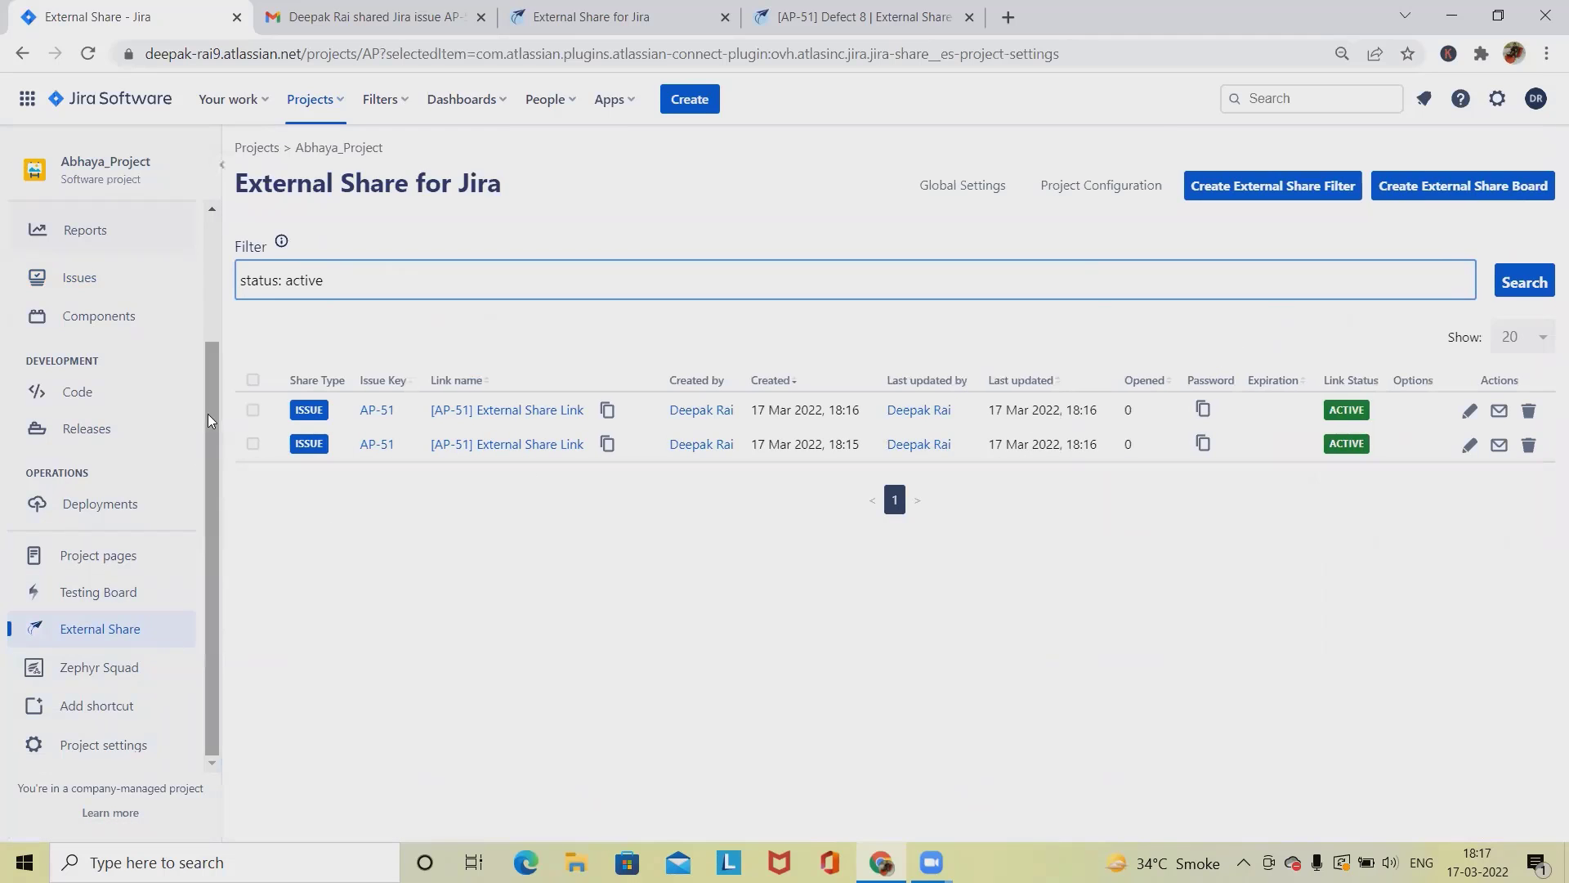
click(253, 381)
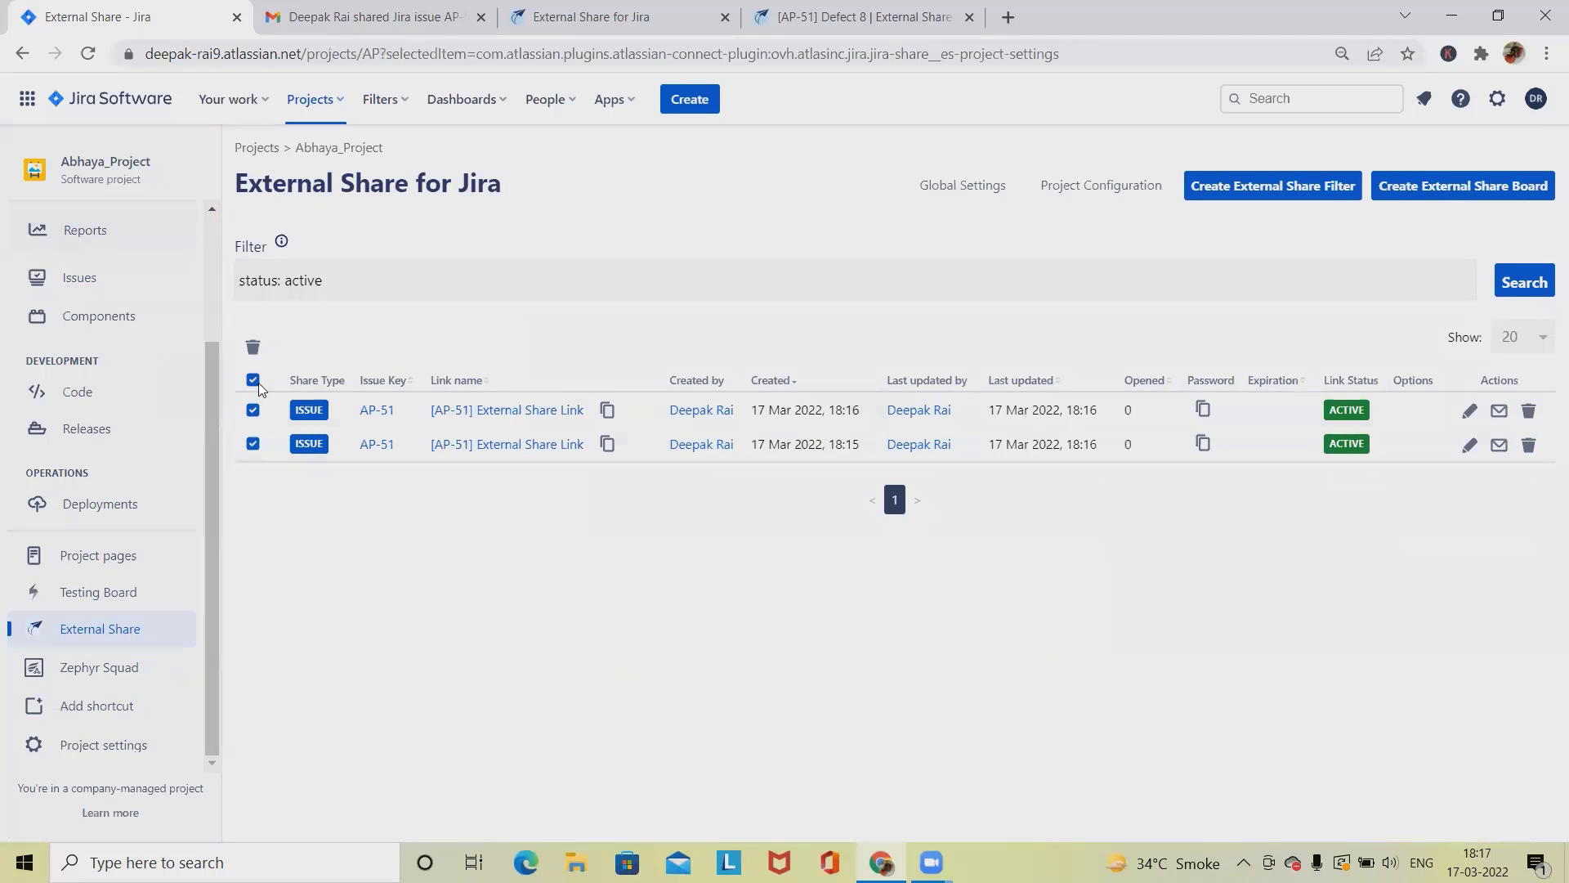
click(253, 381)
click(253, 410)
click(581, 17)
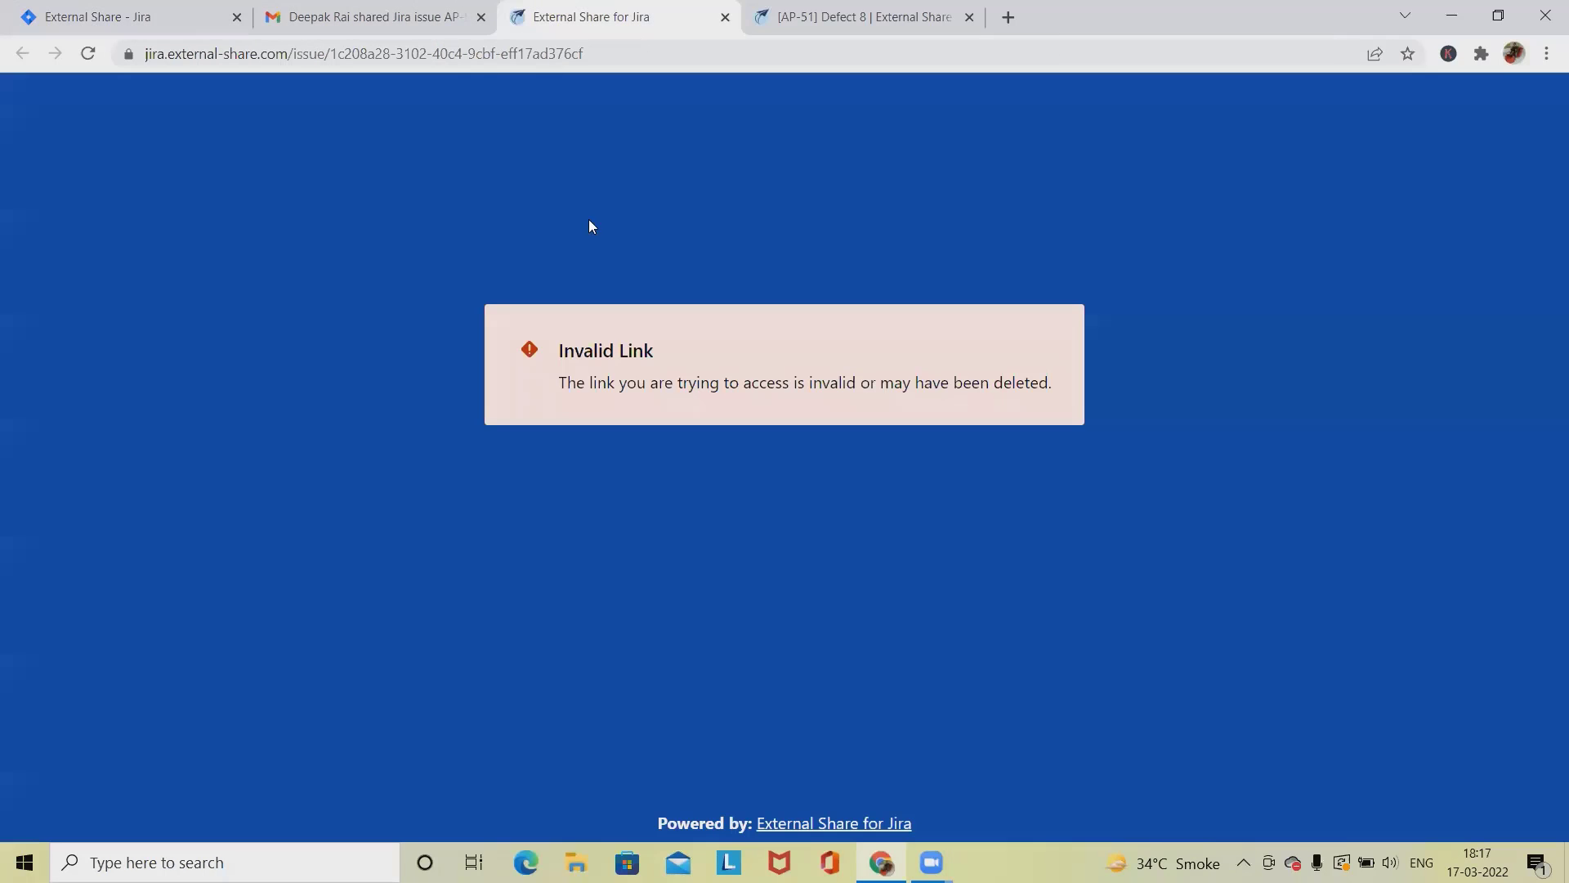
click(204, 17)
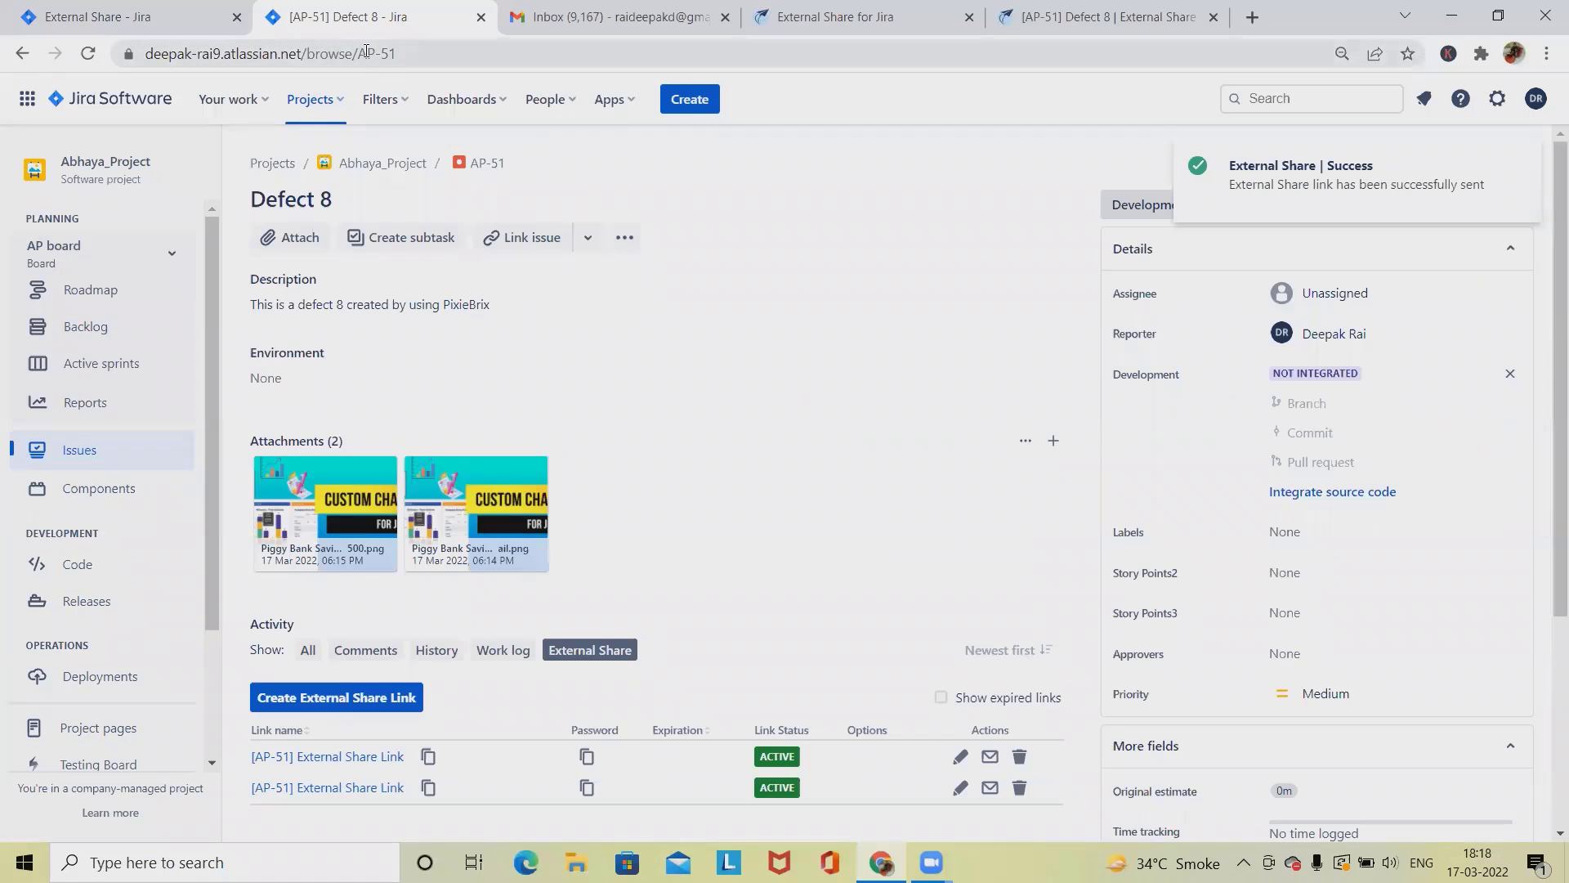
Open the newest AP-51 share email's link, unlock it with the access password, and review the shared Defect 8 page
click(565, 24)
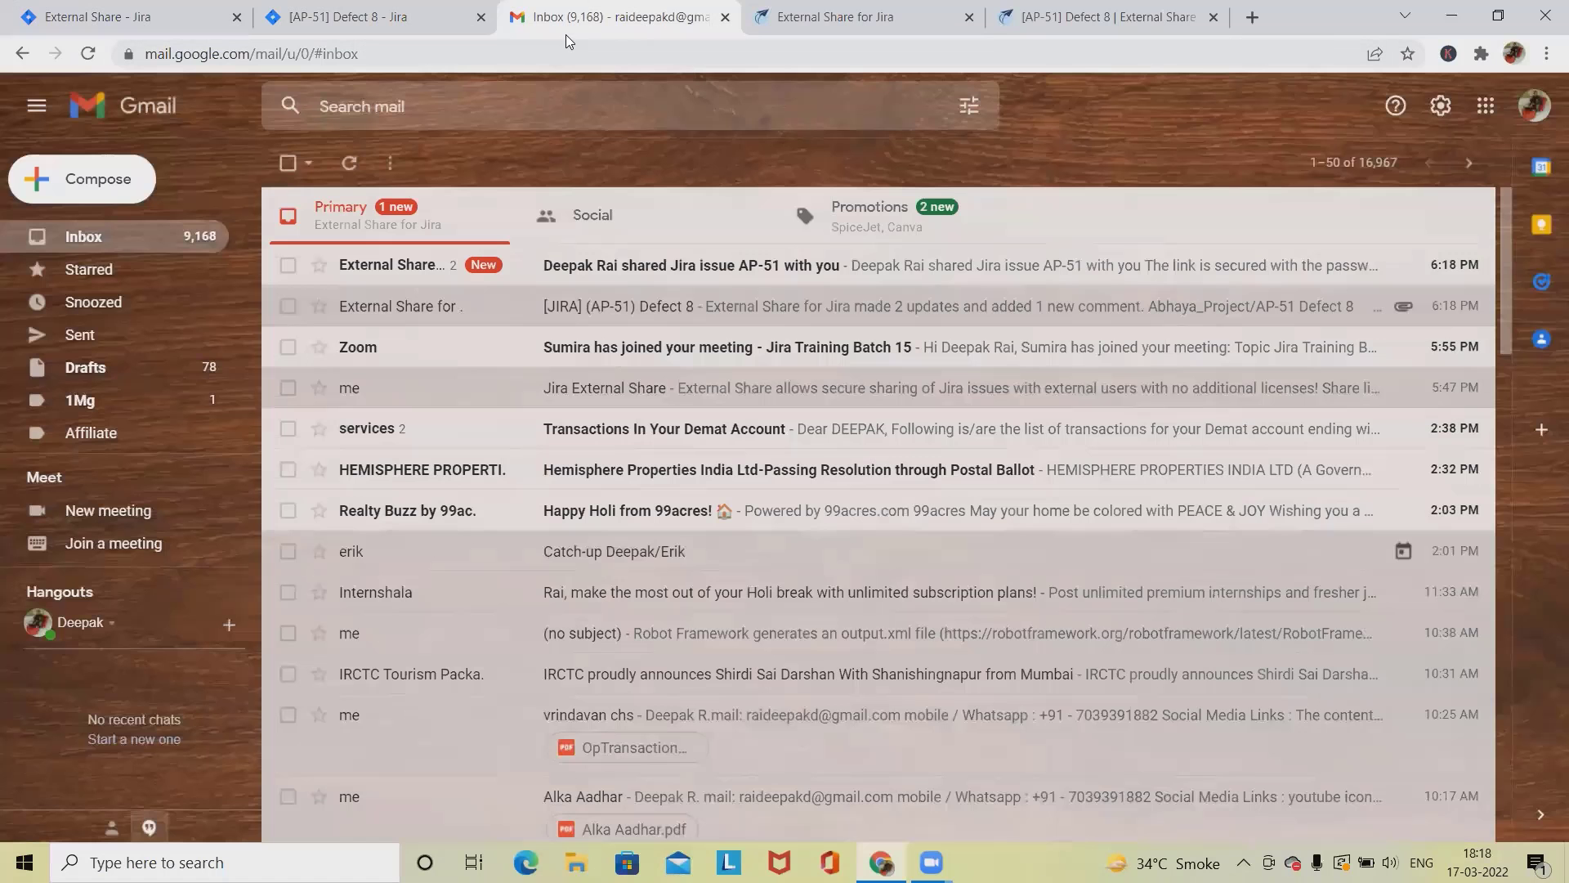
click(690, 281)
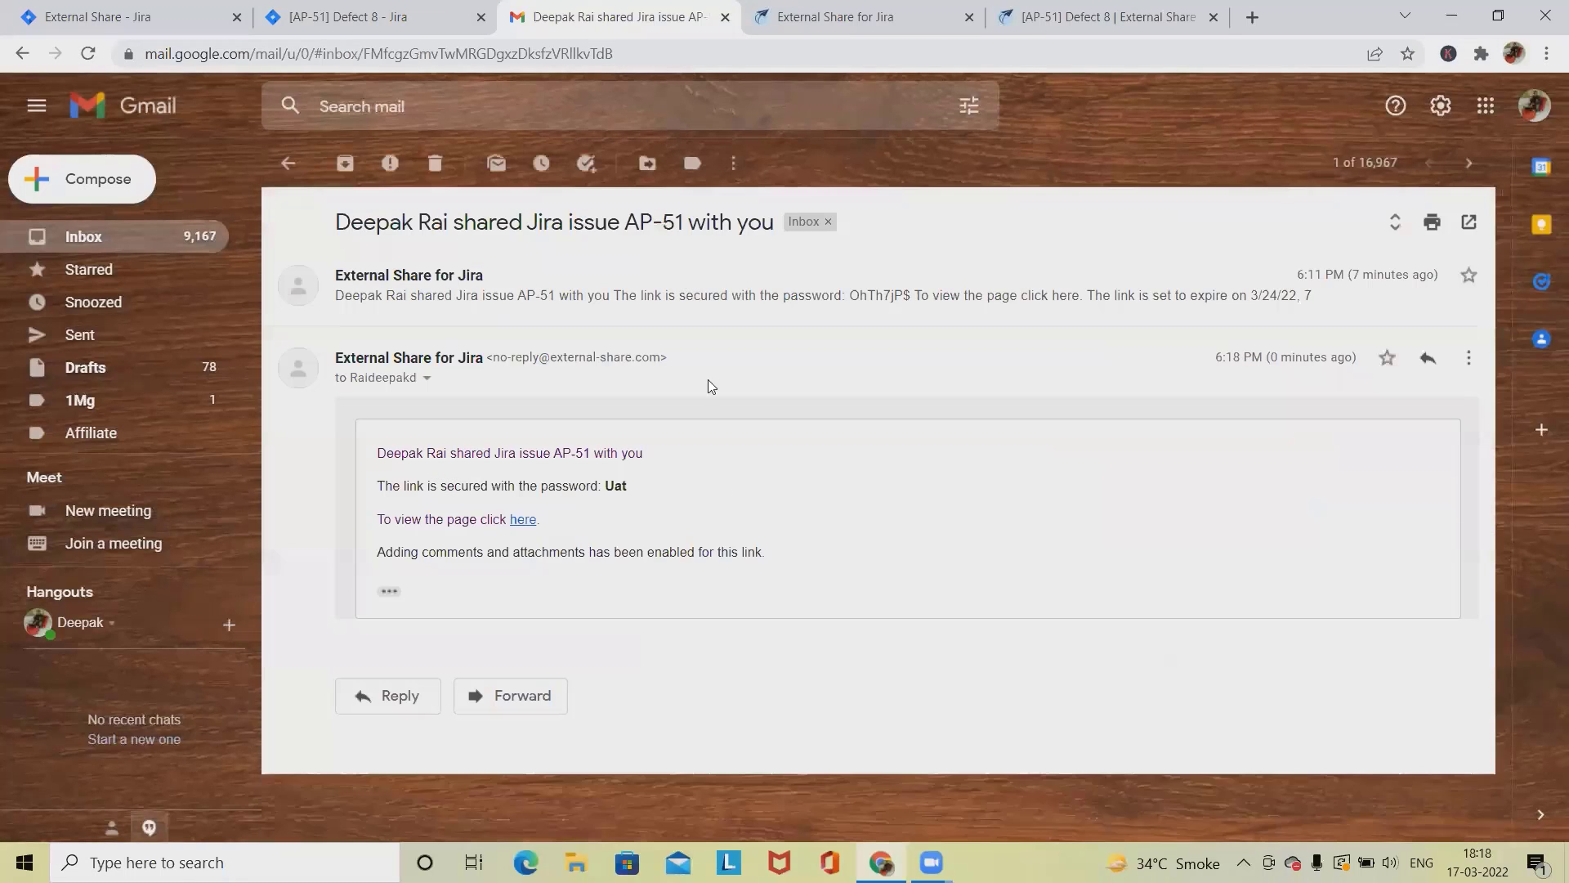
click(523, 520)
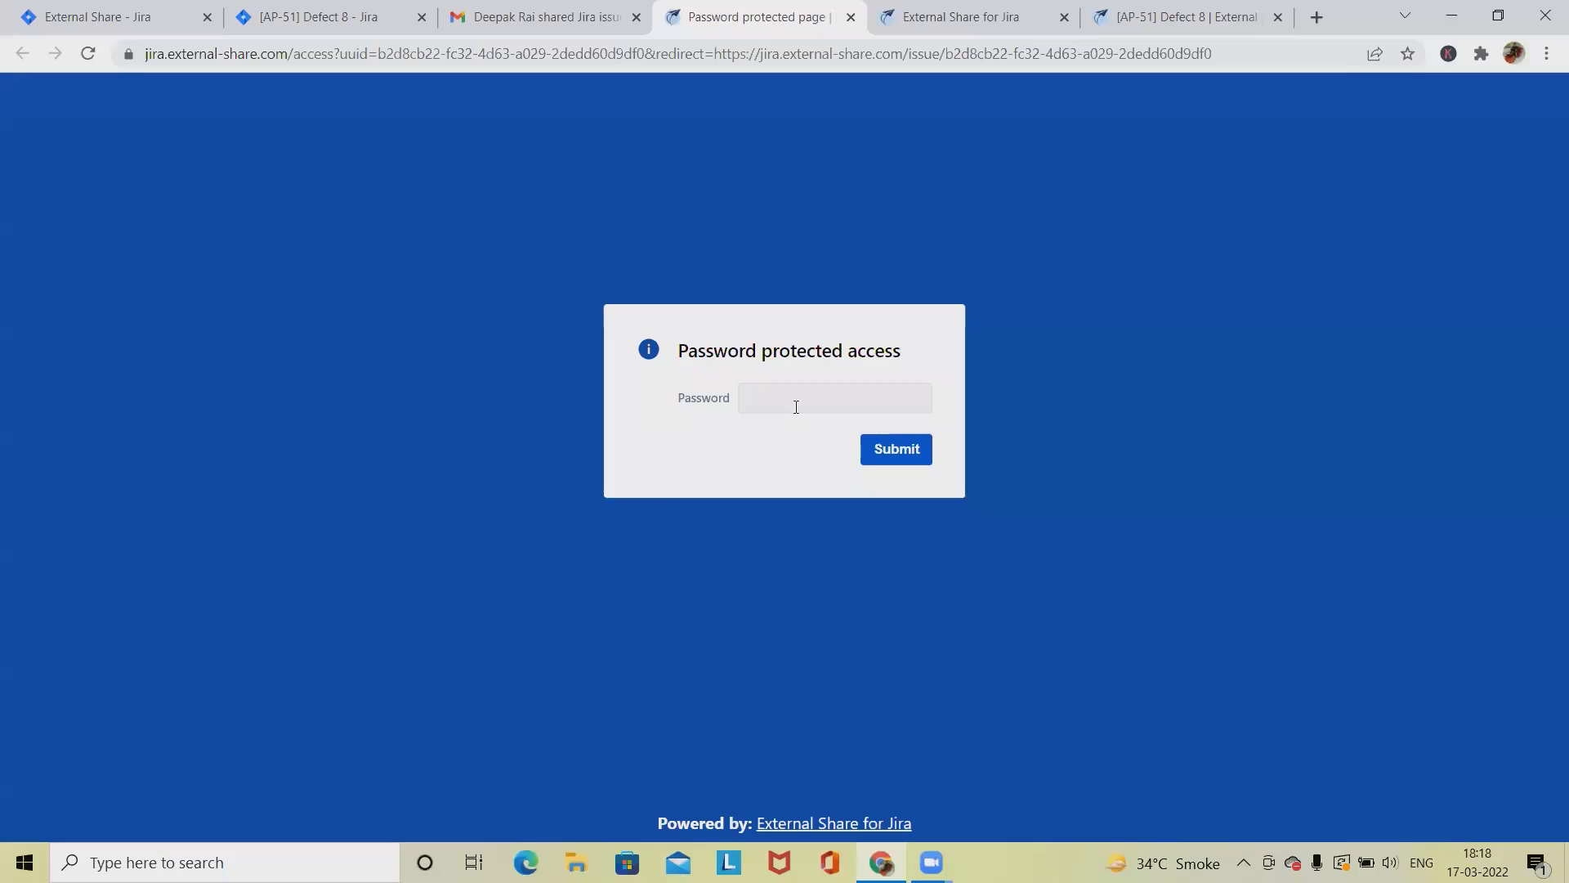
click(798, 401)
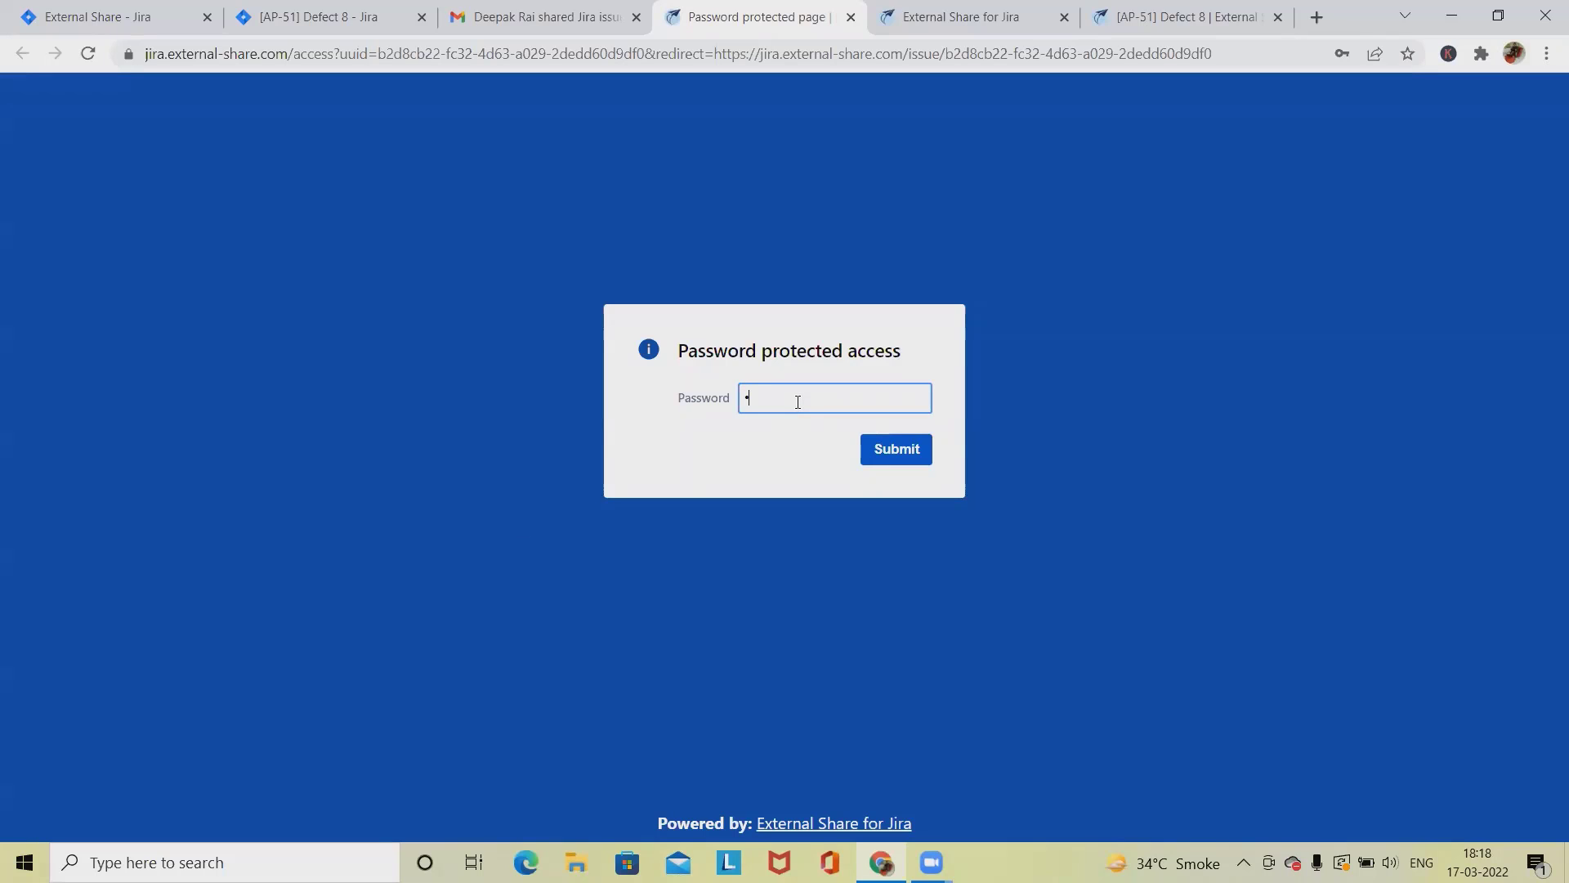
click(897, 448)
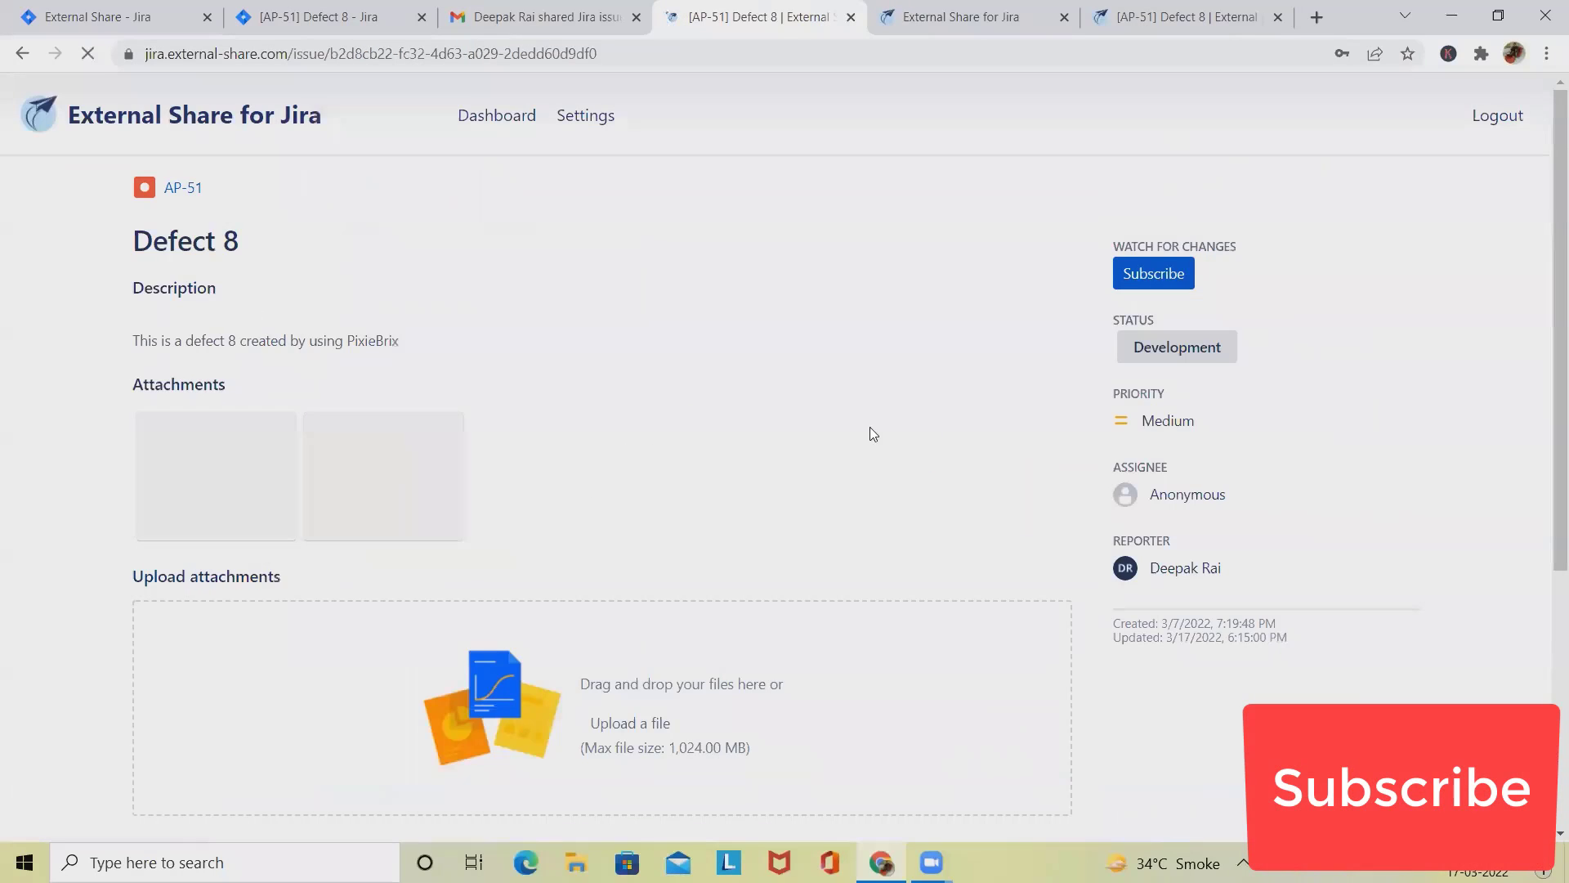
scroll(360, 401, down, 3)
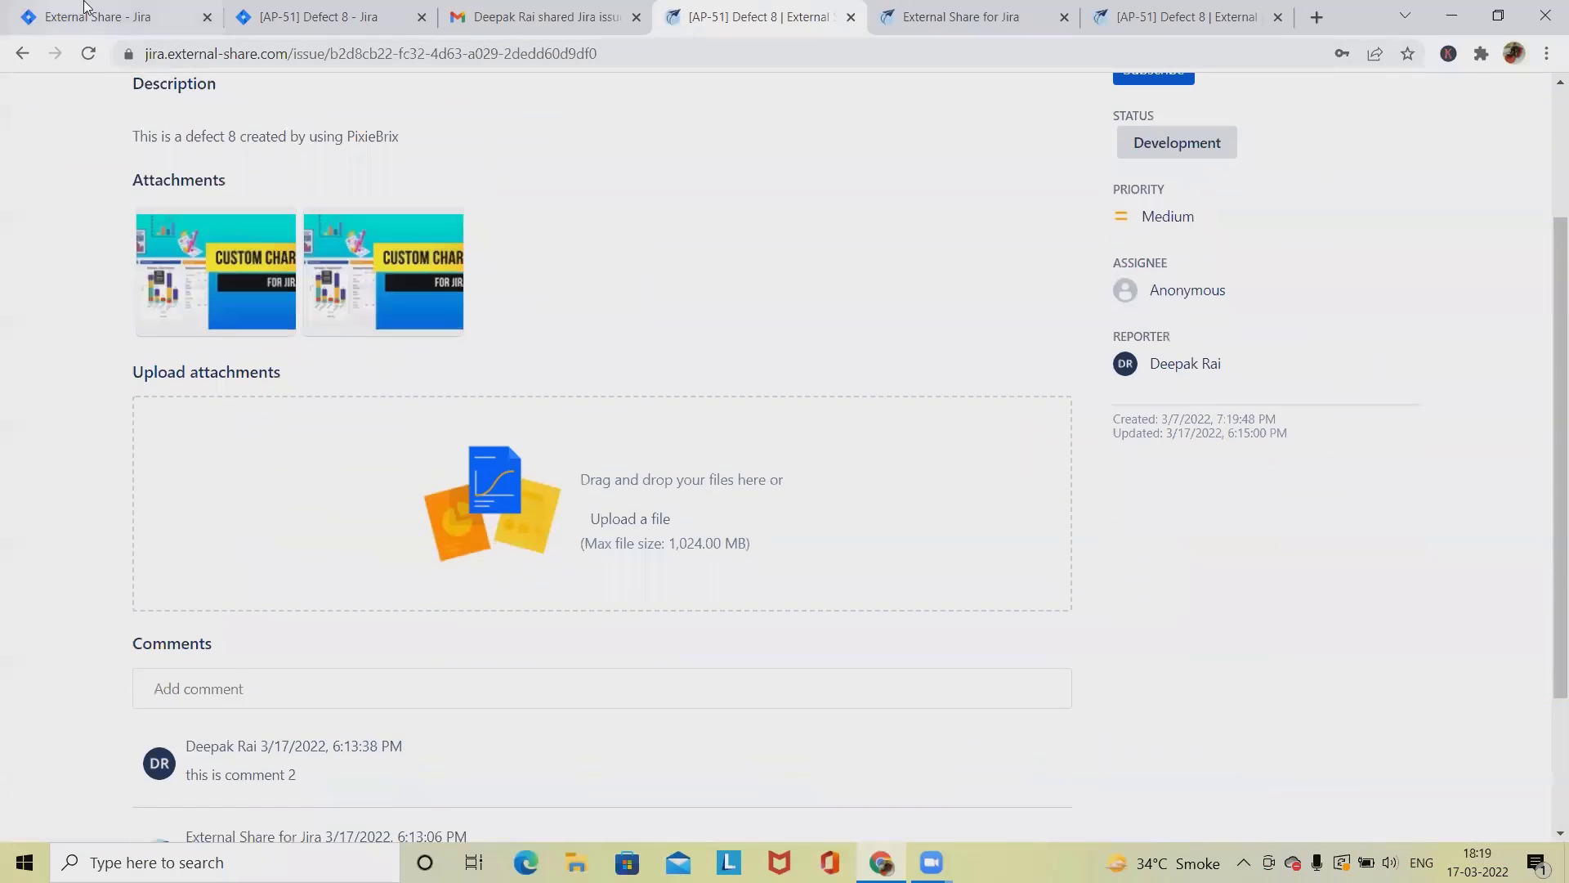
click(115, 18)
Reload the External Share list to confirm the newer AP-51 link shows Opened 1 and the older shows 0
click(87, 54)
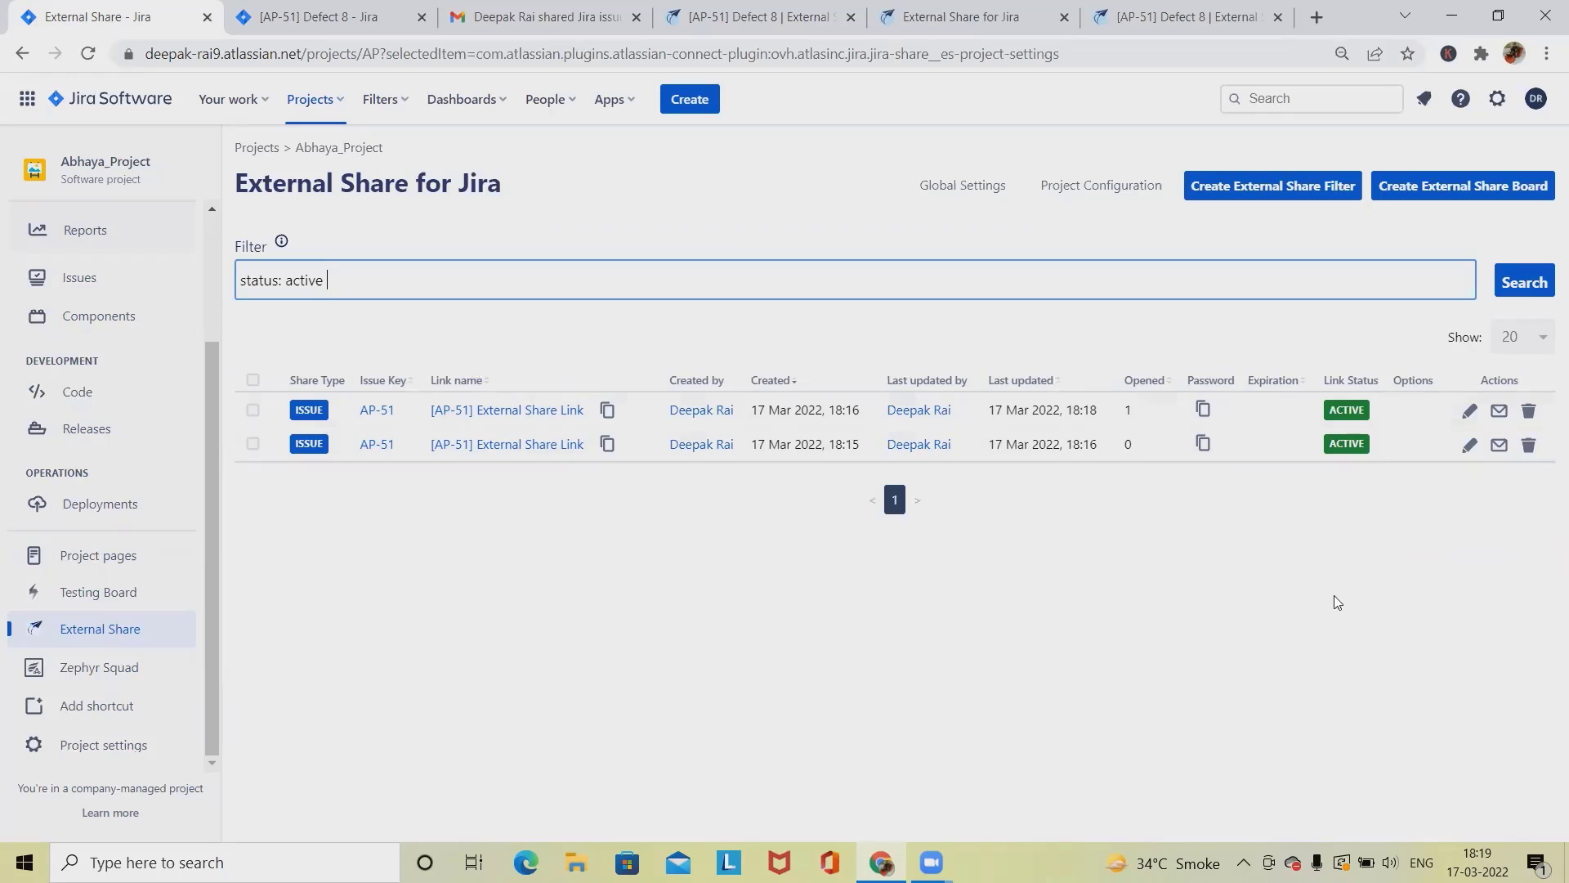
click(1522, 500)
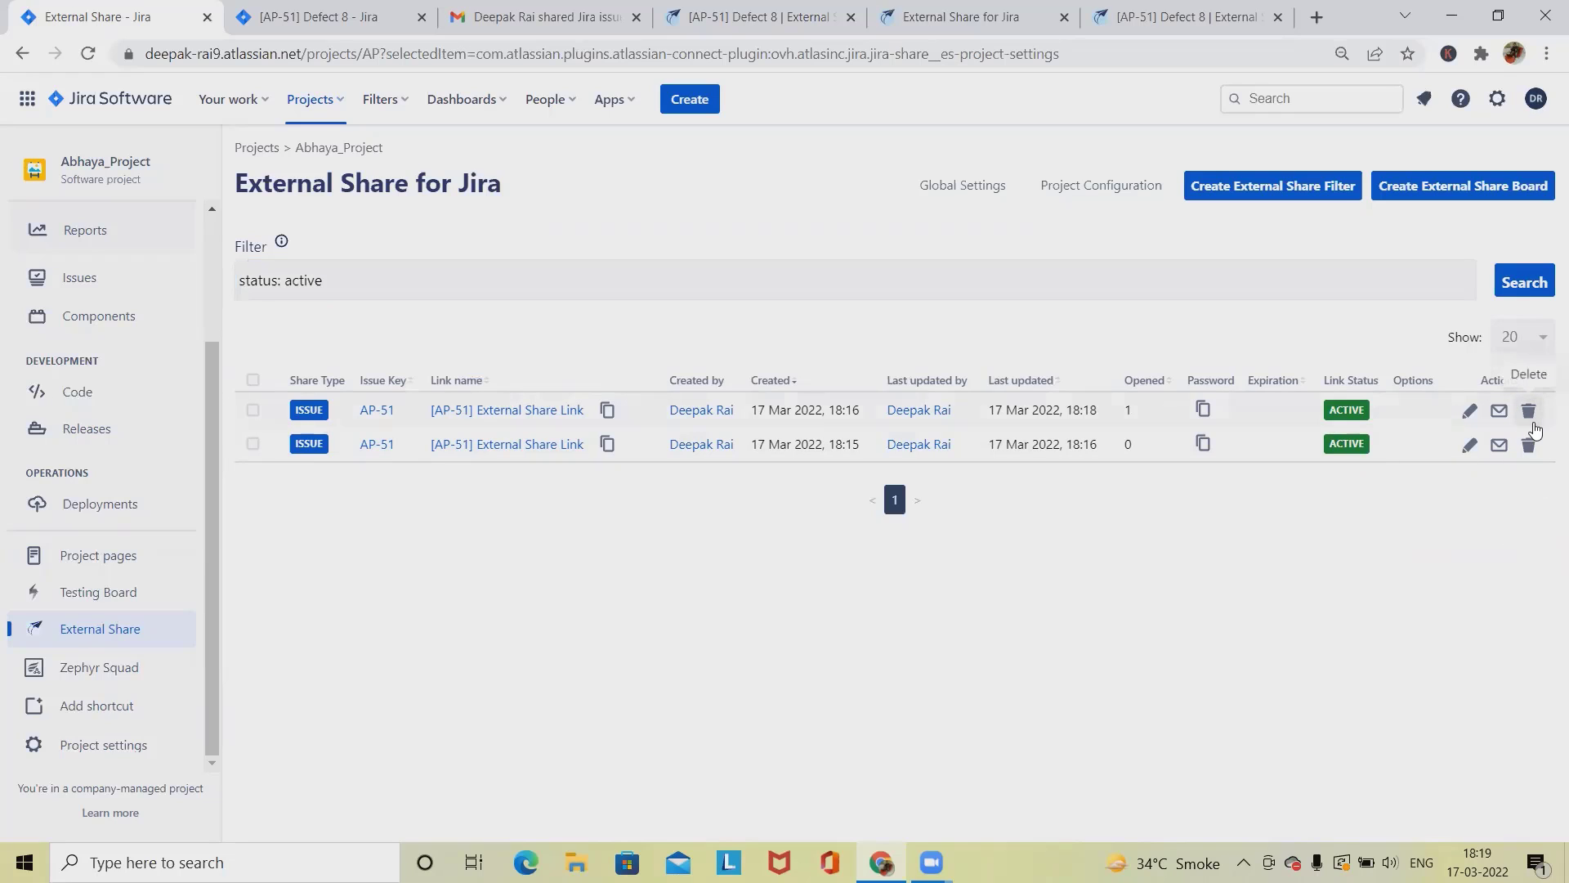
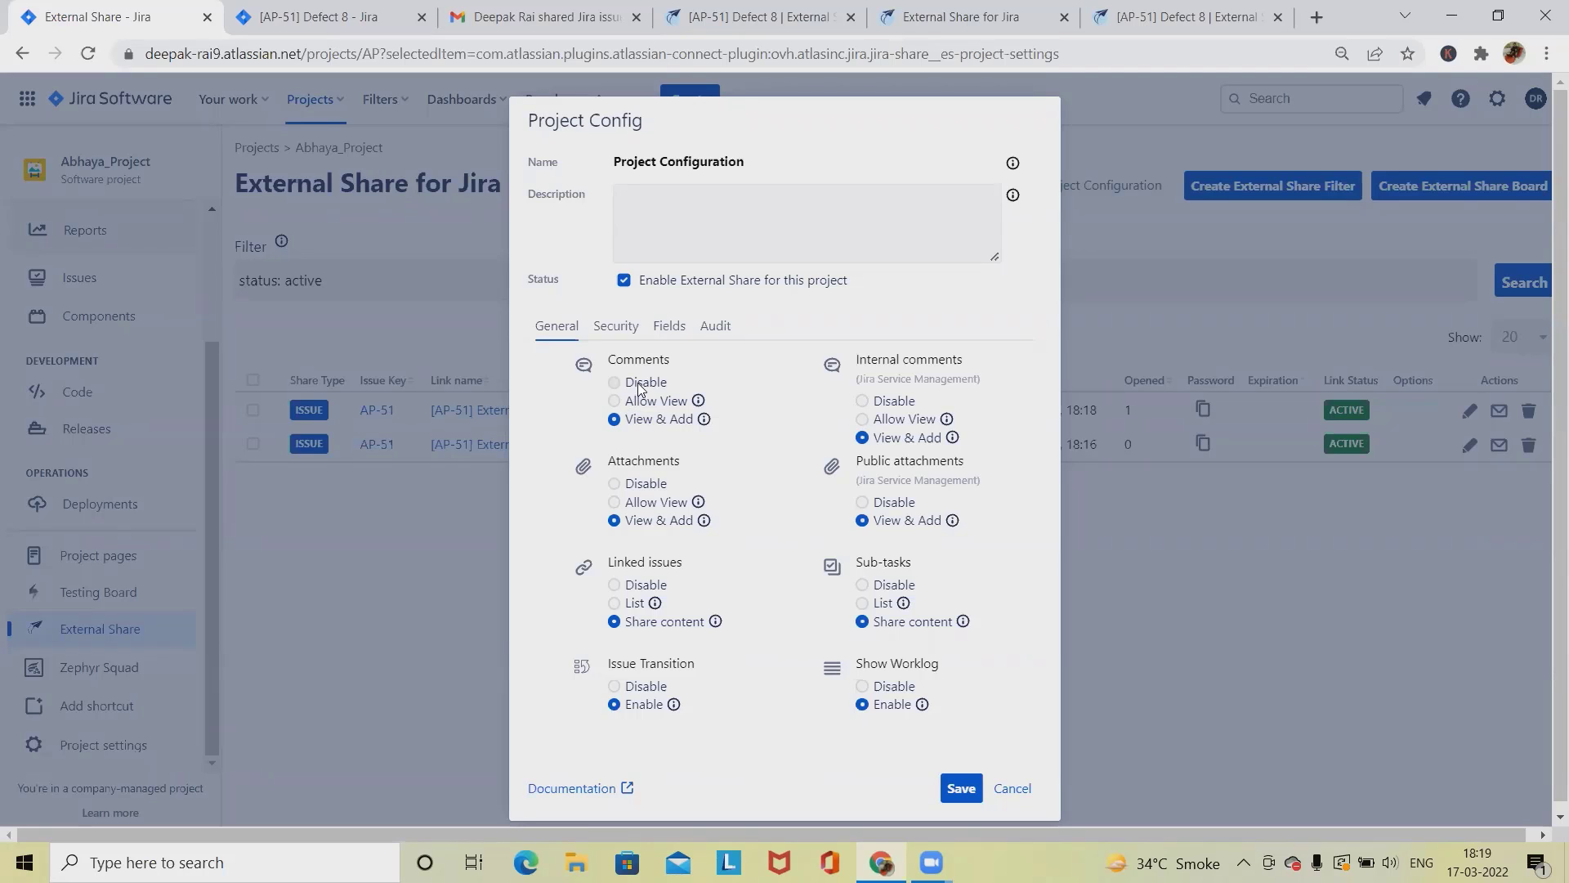
Disable comments for the project's shared links, save, and check the external Defect 8 page
click(638, 384)
click(963, 799)
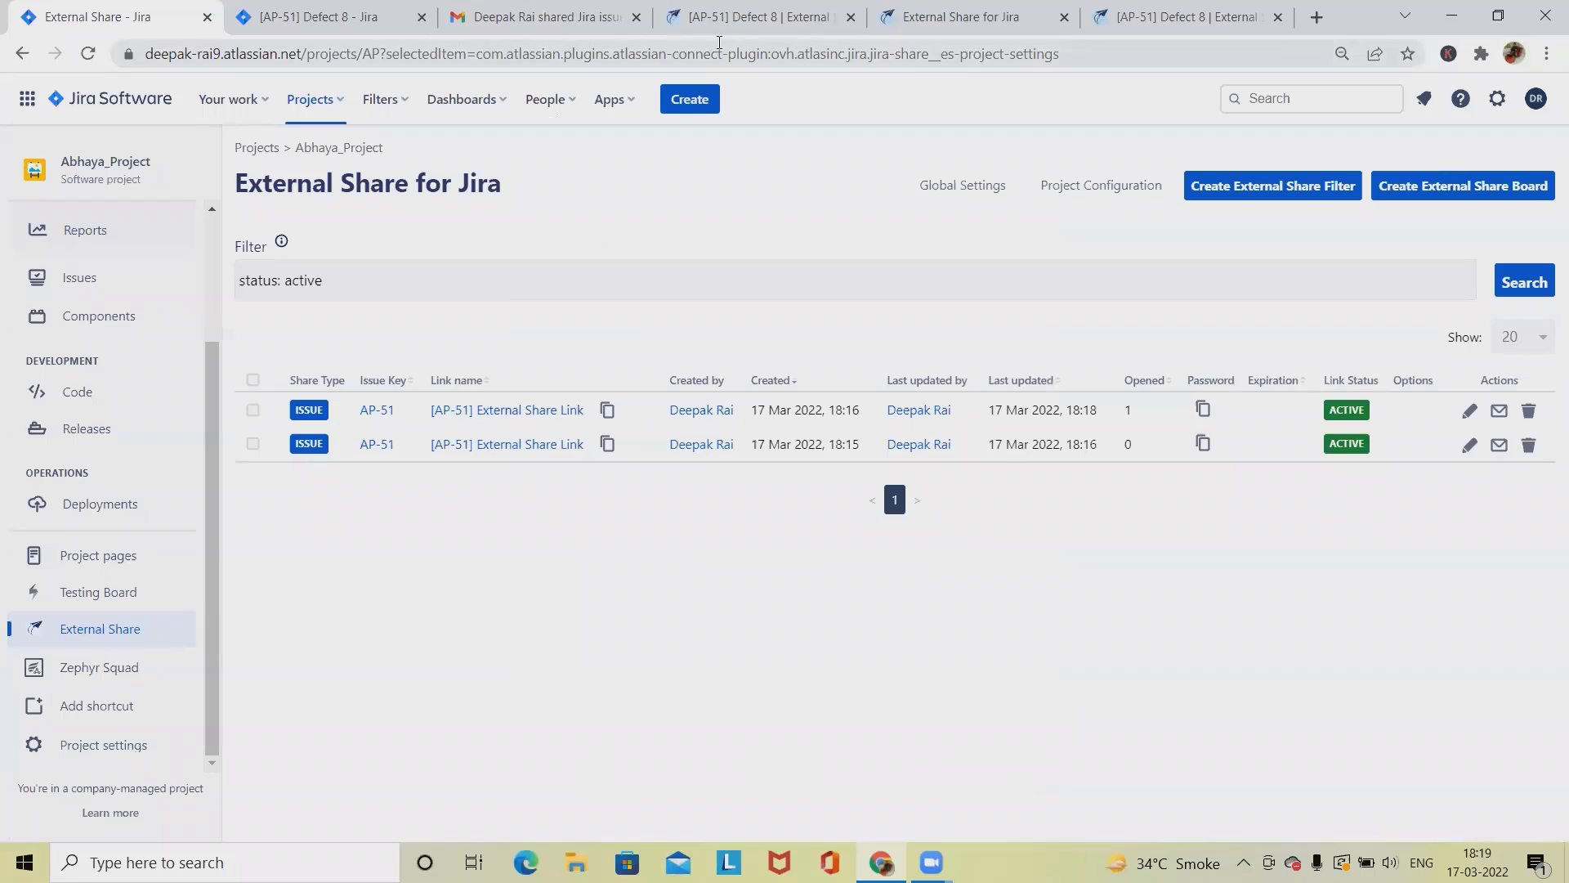
click(992, 33)
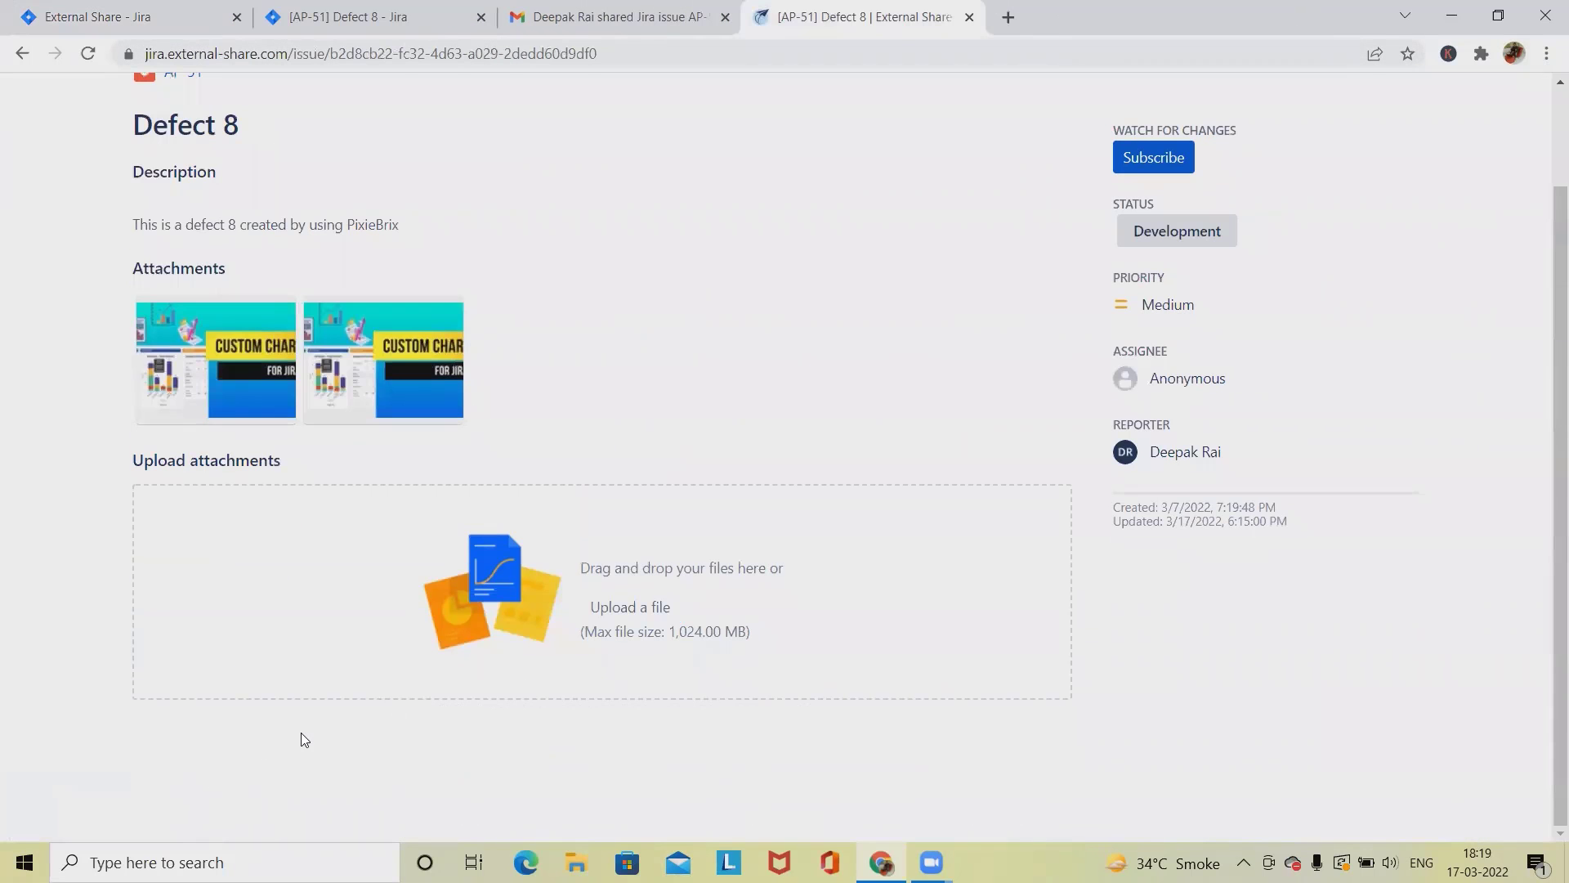
click(377, 34)
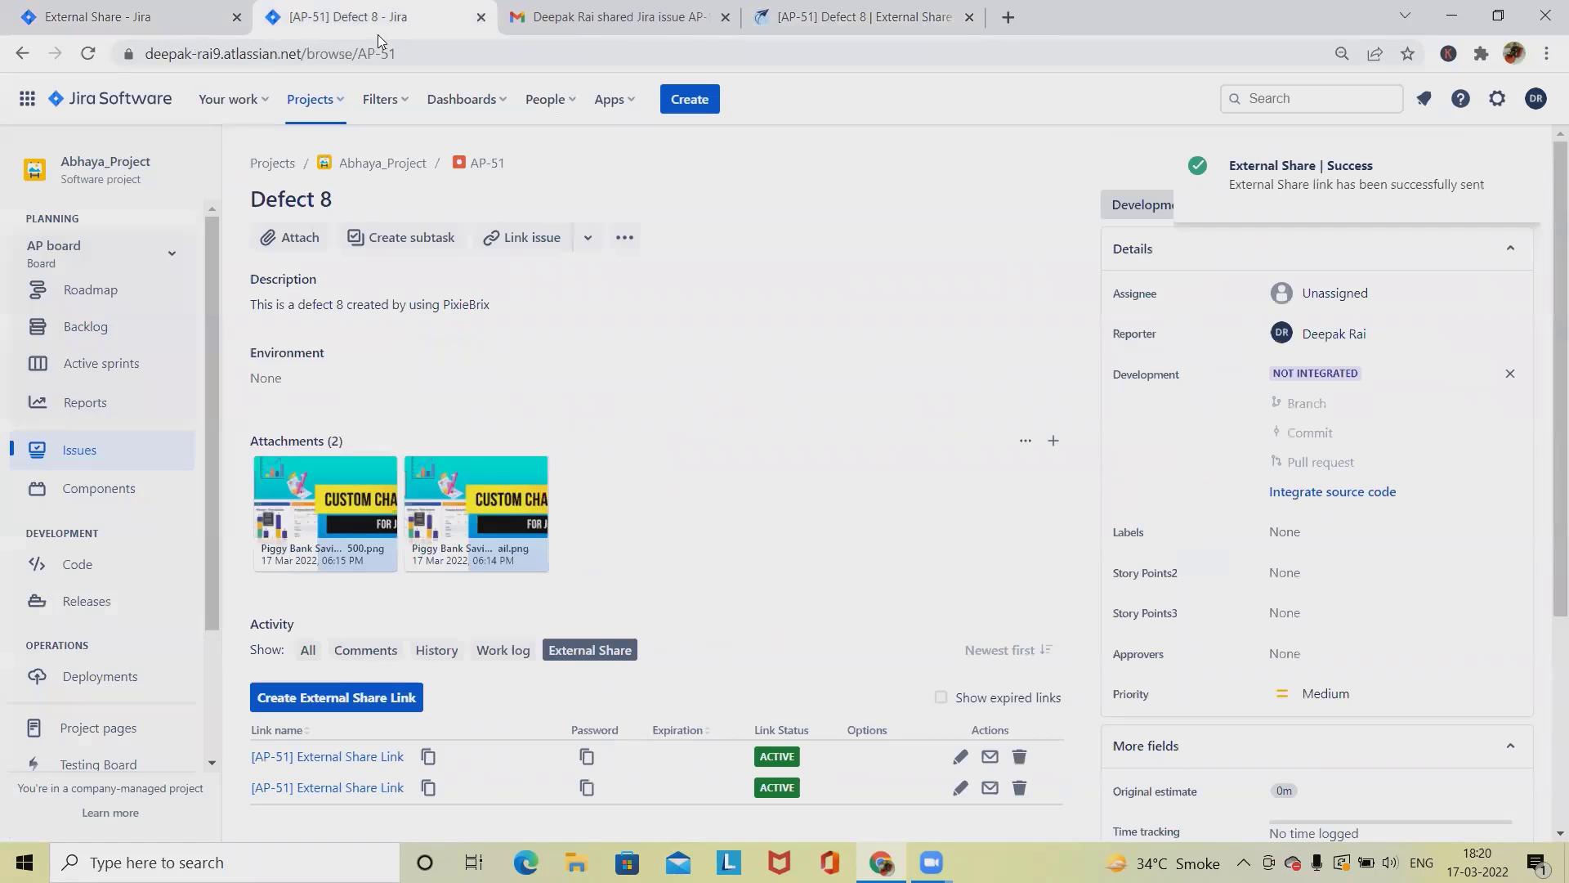
Review the first AP-51 share link's settings in the links list and close them unchanged
click(126, 10)
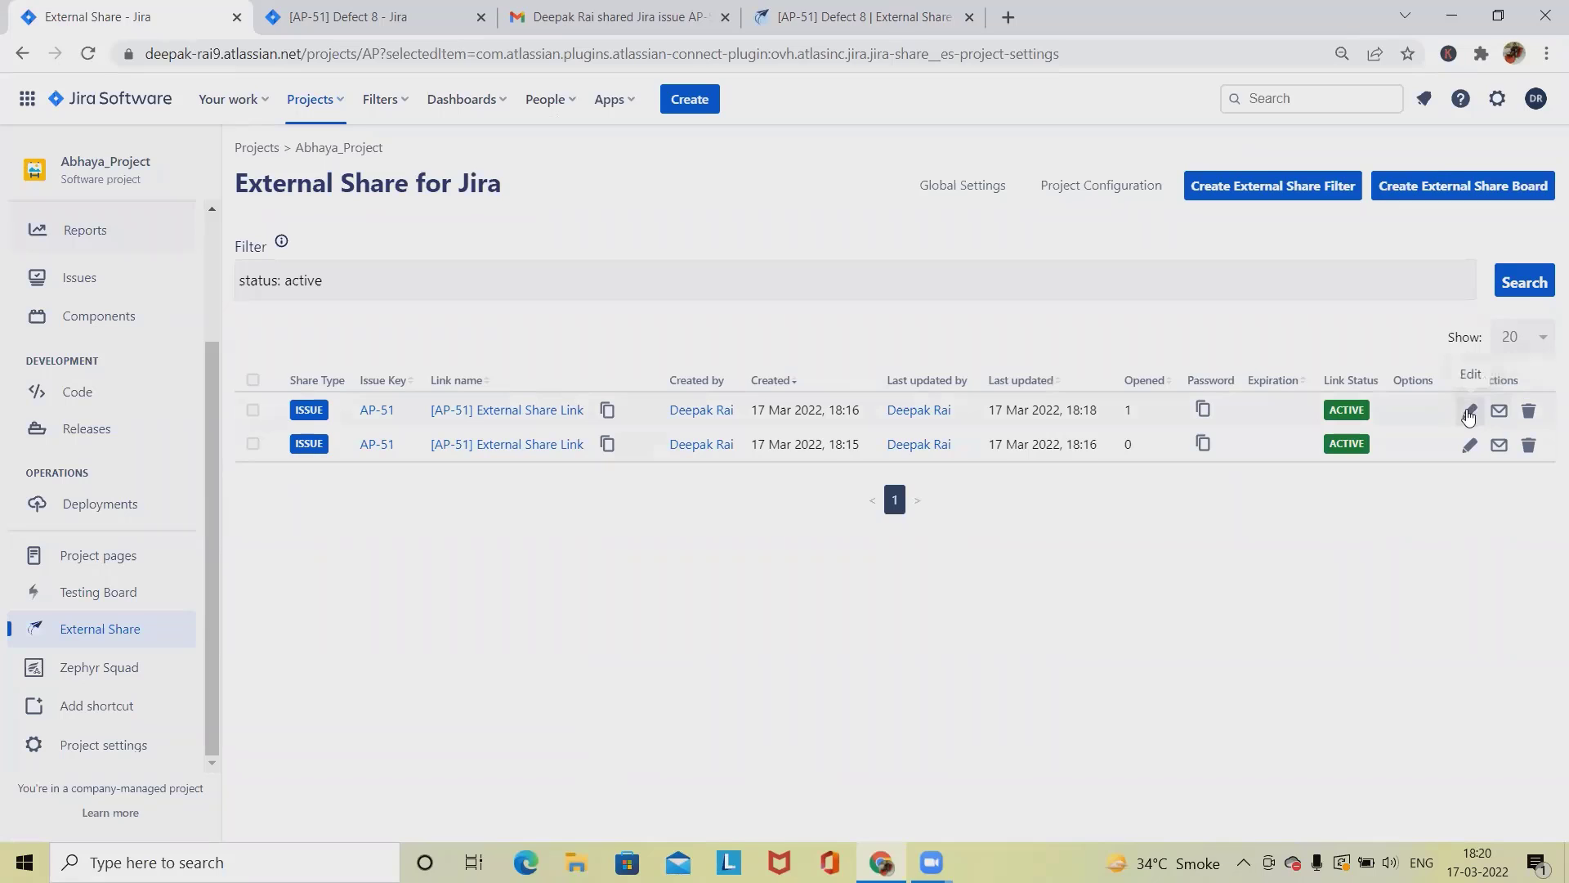
click(1469, 413)
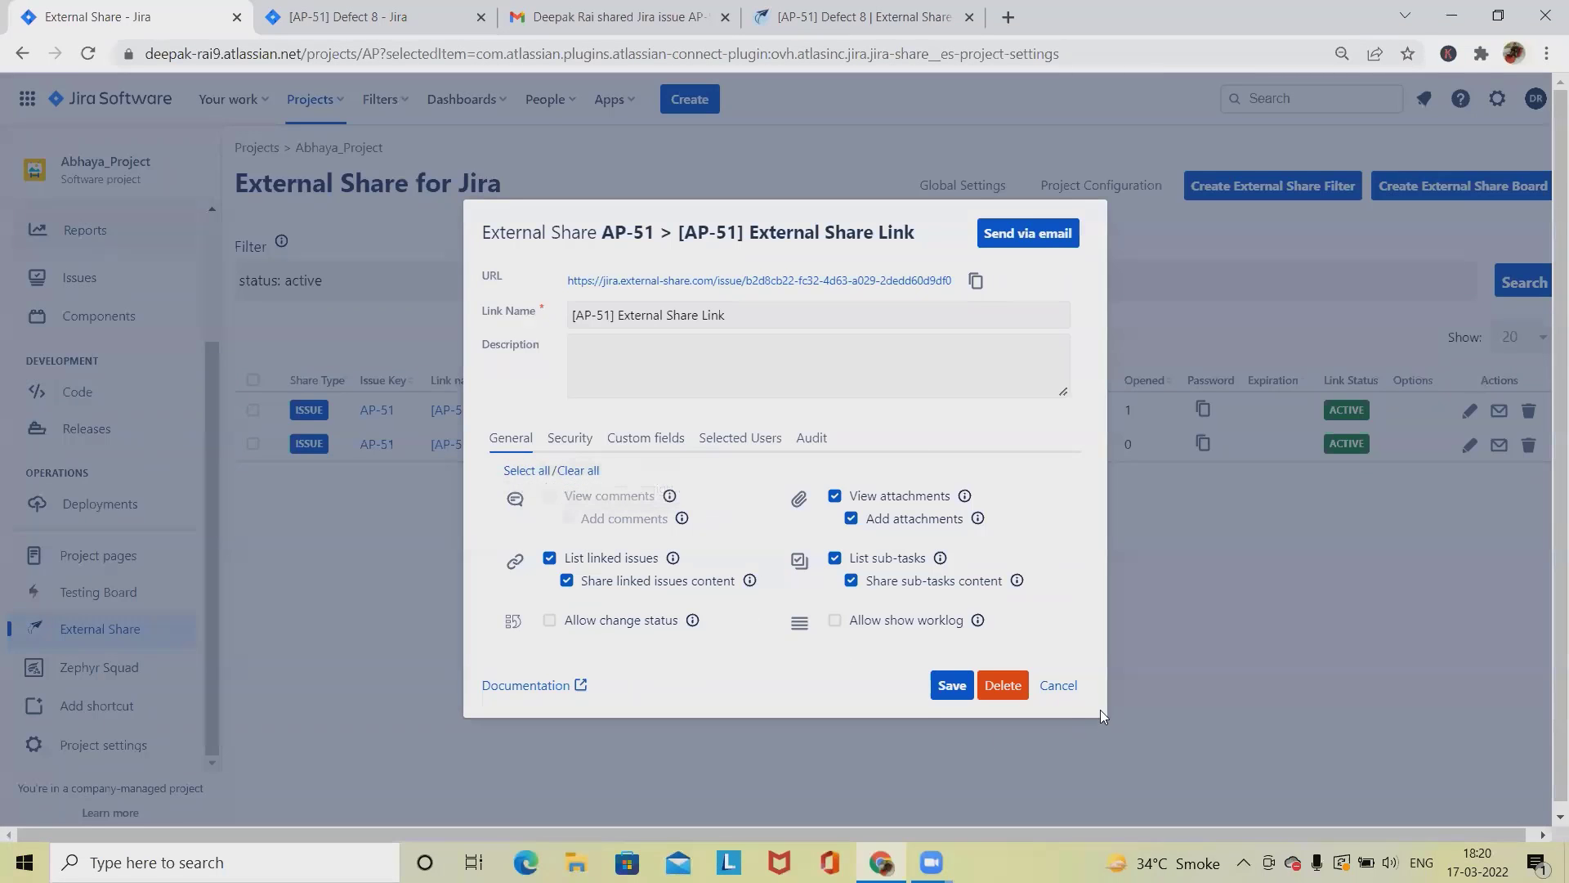
click(1058, 690)
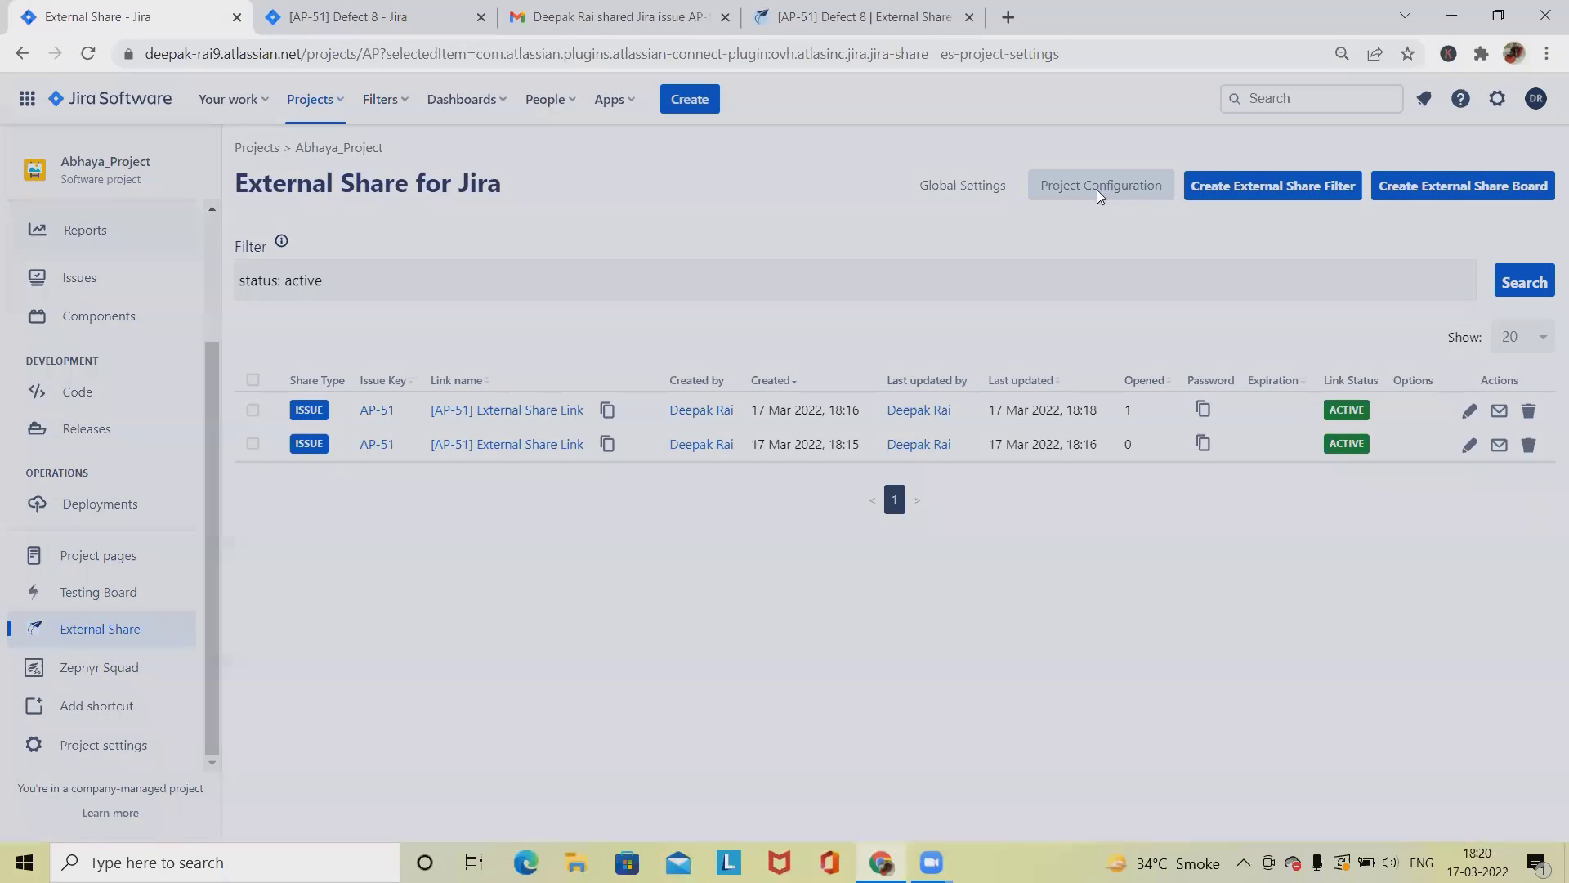
Switch the project's External Share comment setting from Allow View to View & Add
click(1099, 190)
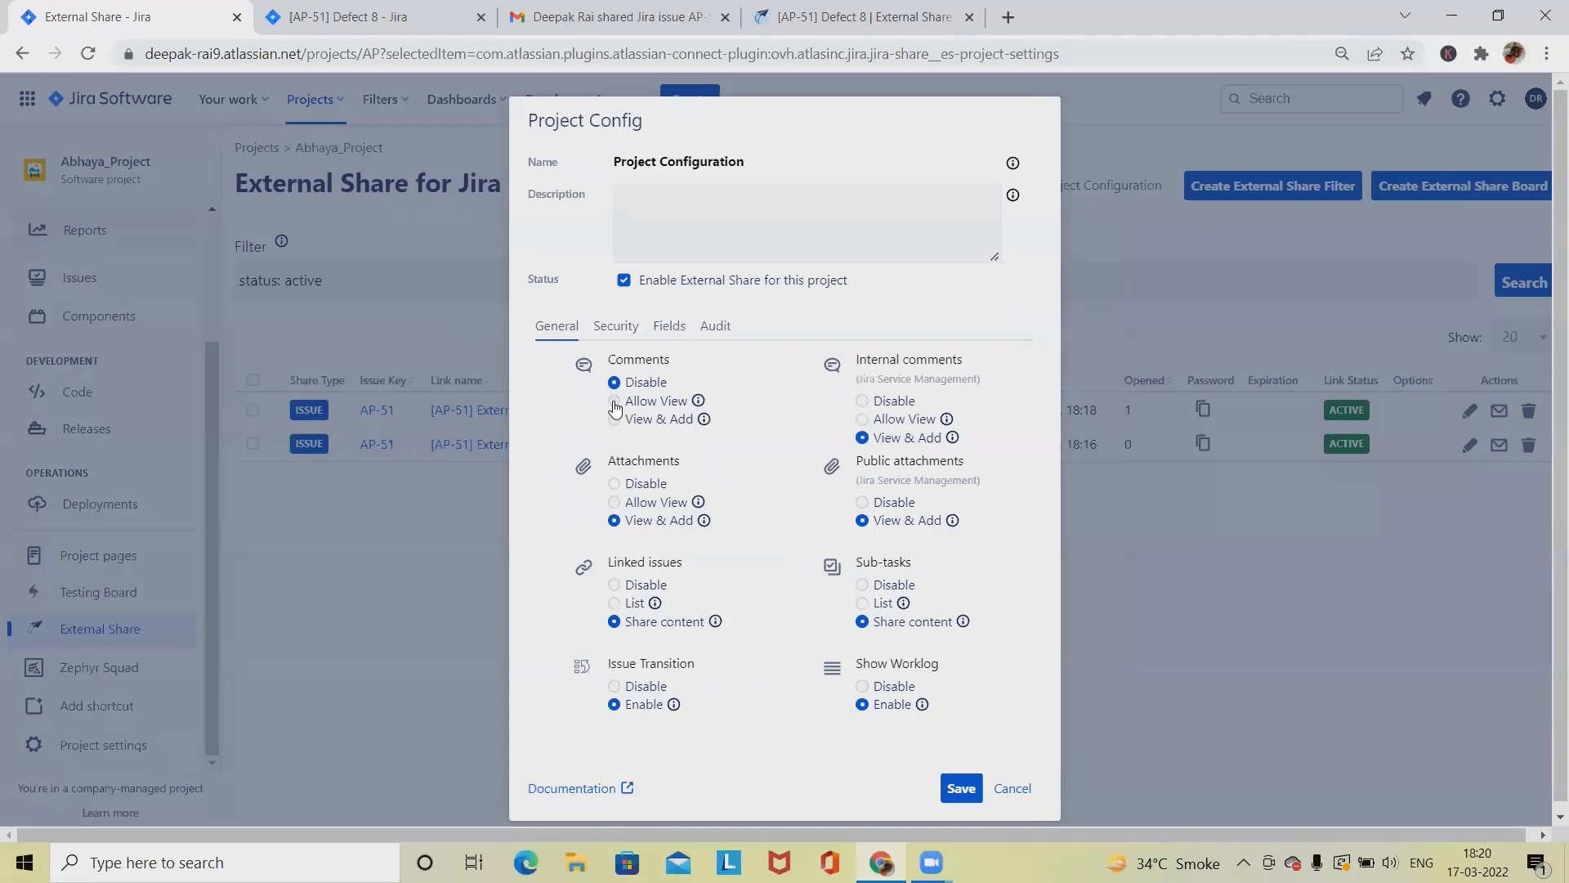
click(614, 401)
click(614, 420)
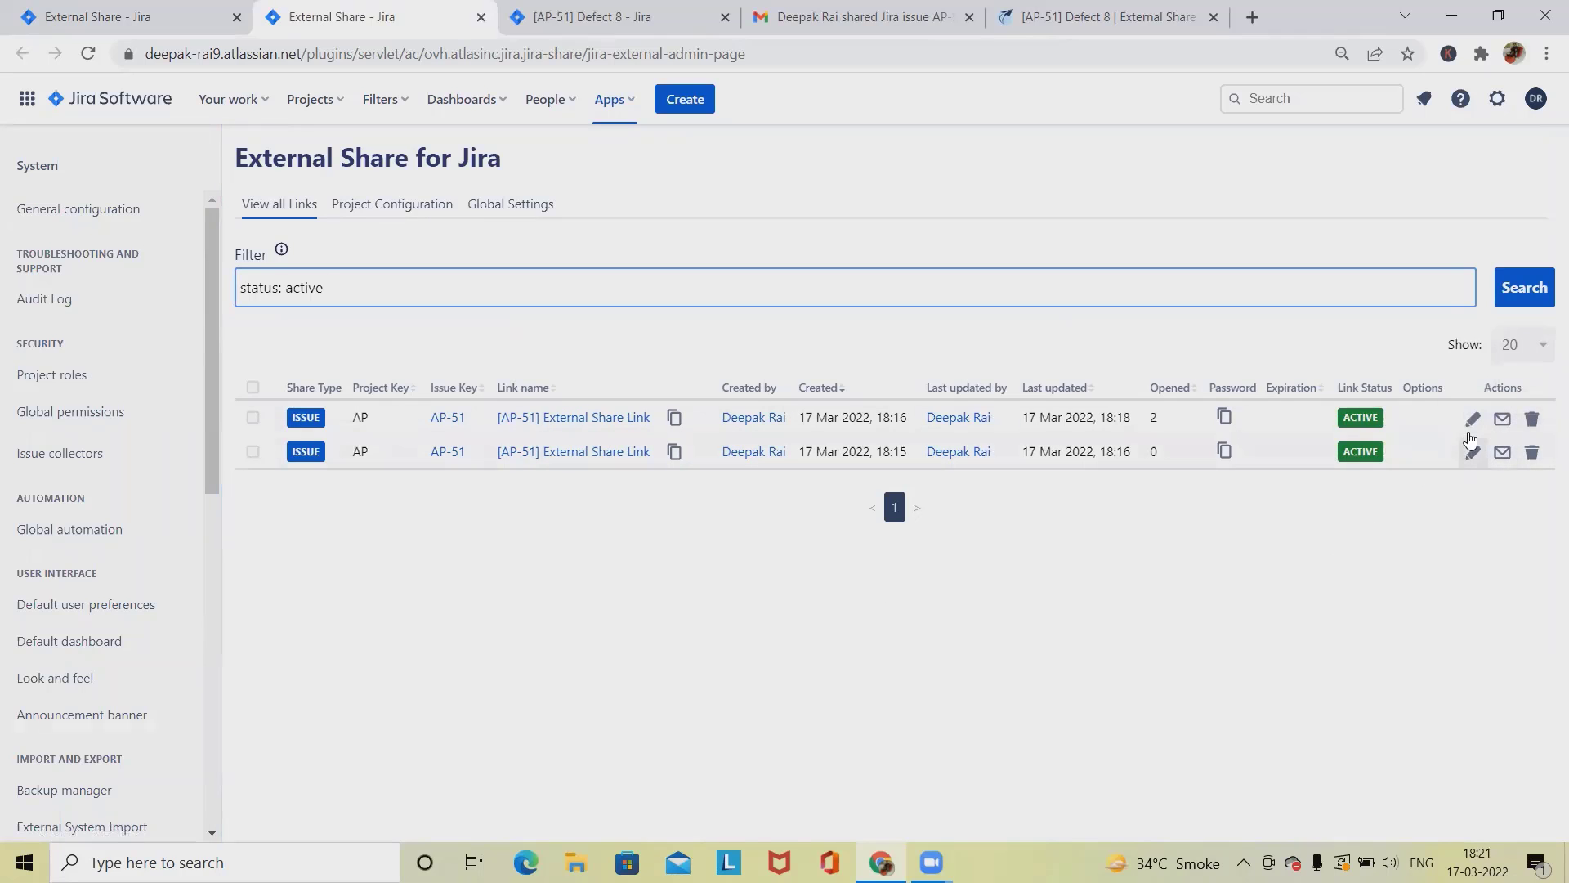
click(1473, 420)
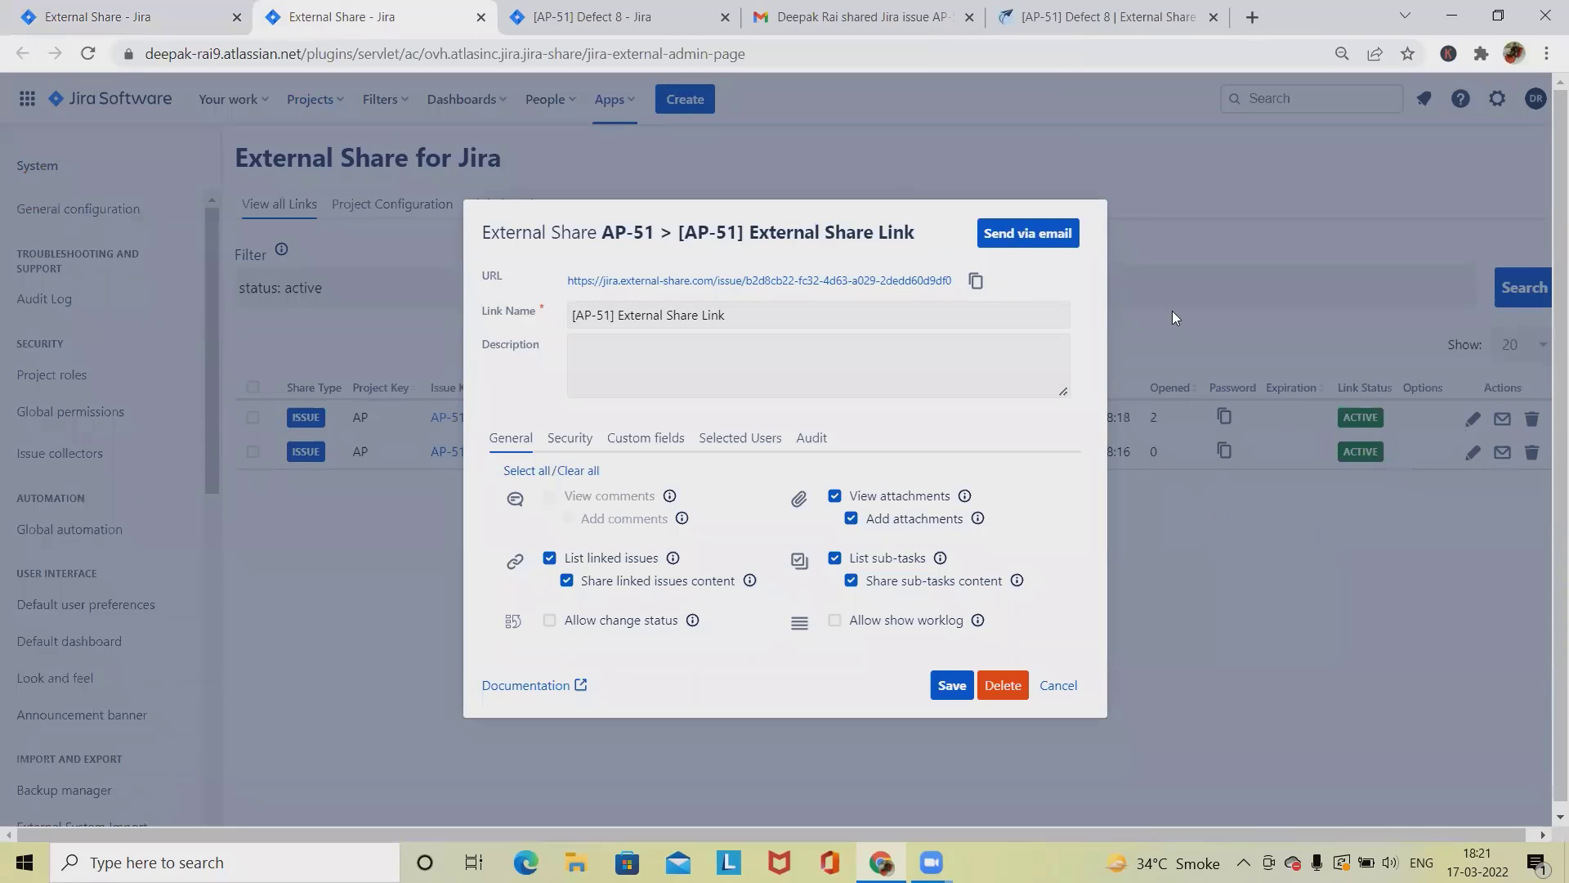
click(1055, 687)
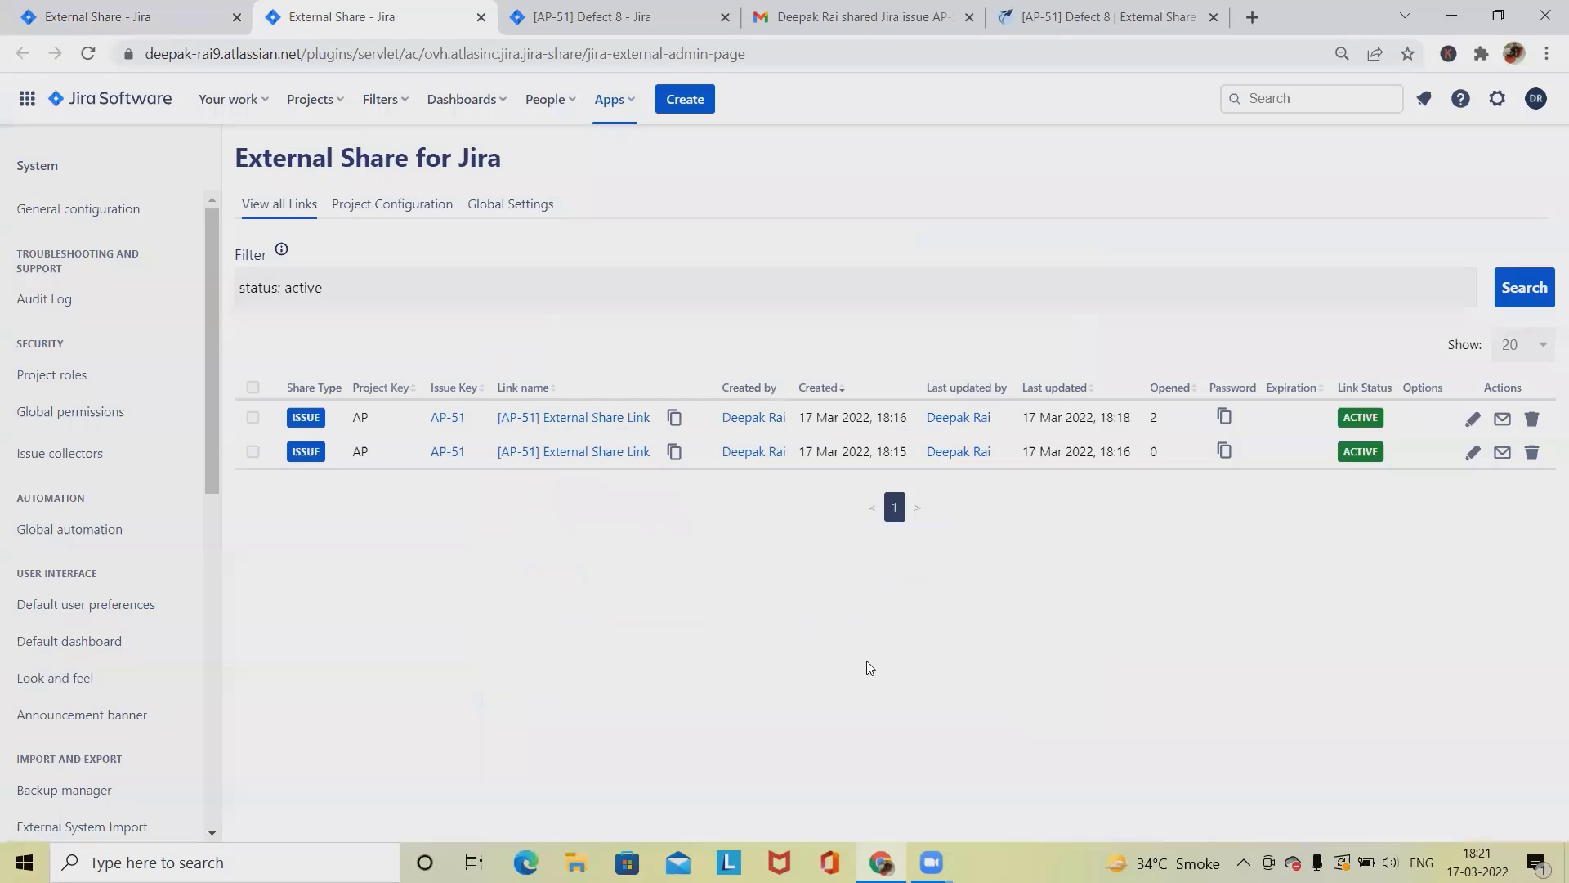
click(343, 286)
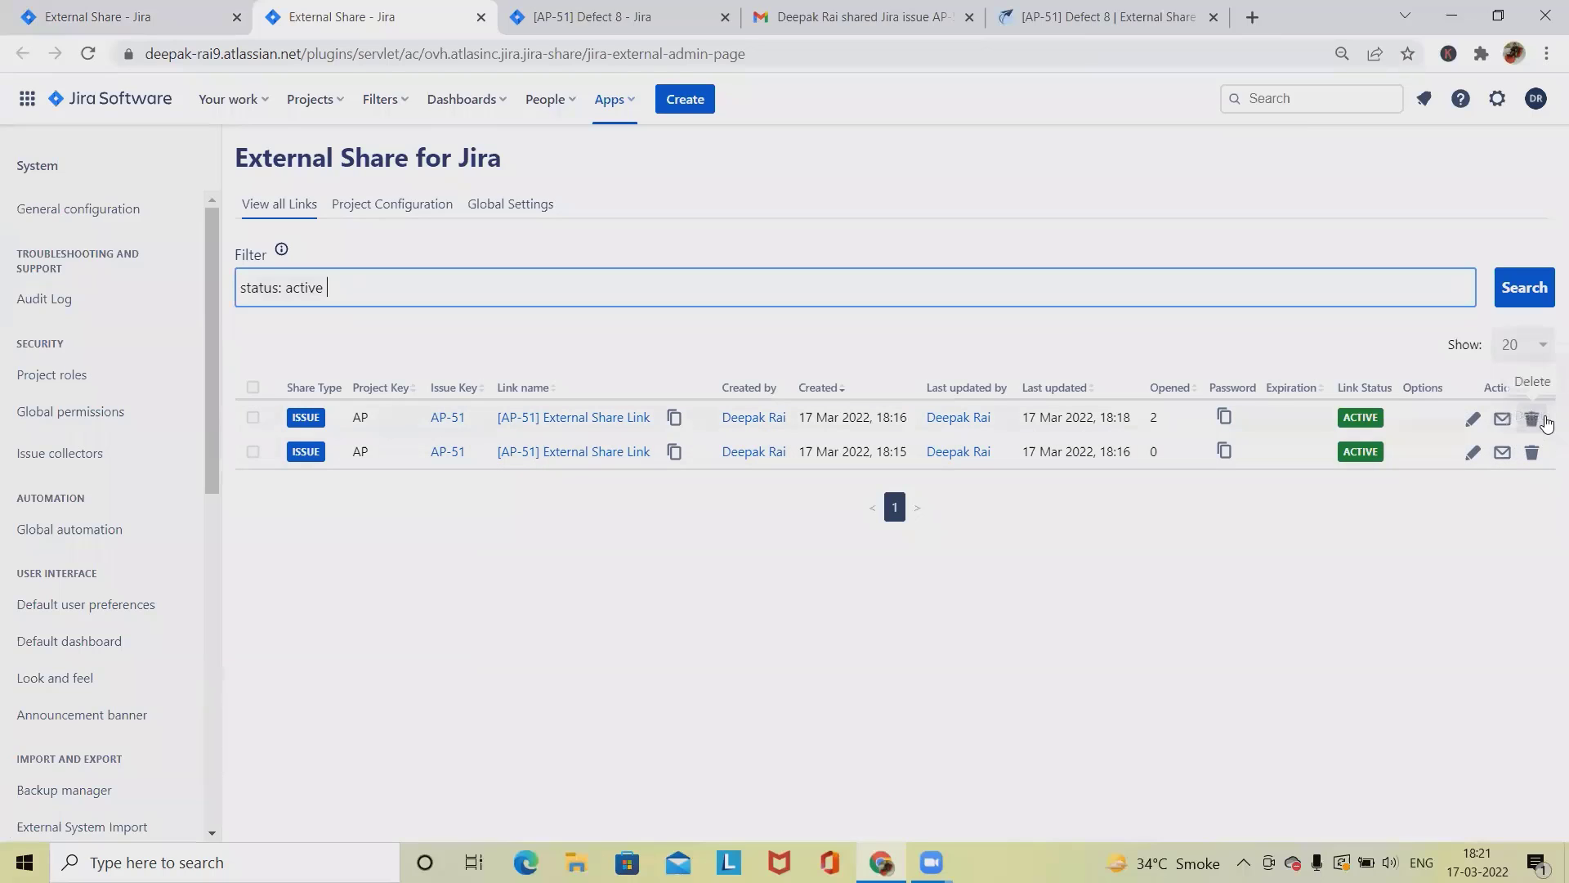
In External Share Global Settings, browse the Groups and Project Roles pickers without choosing any
click(509, 205)
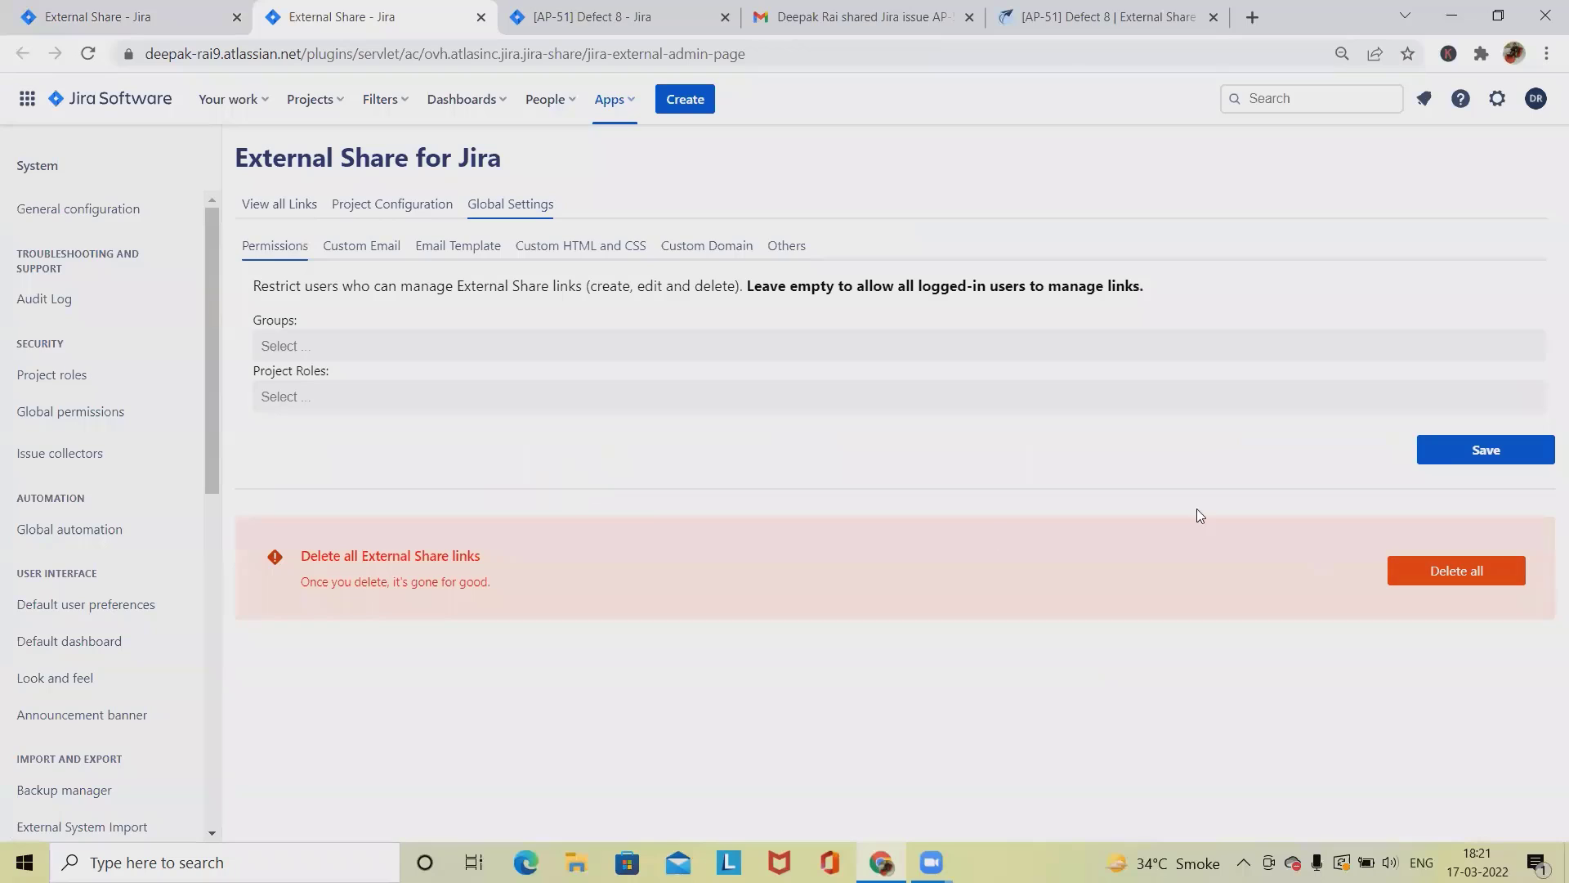
click(384, 346)
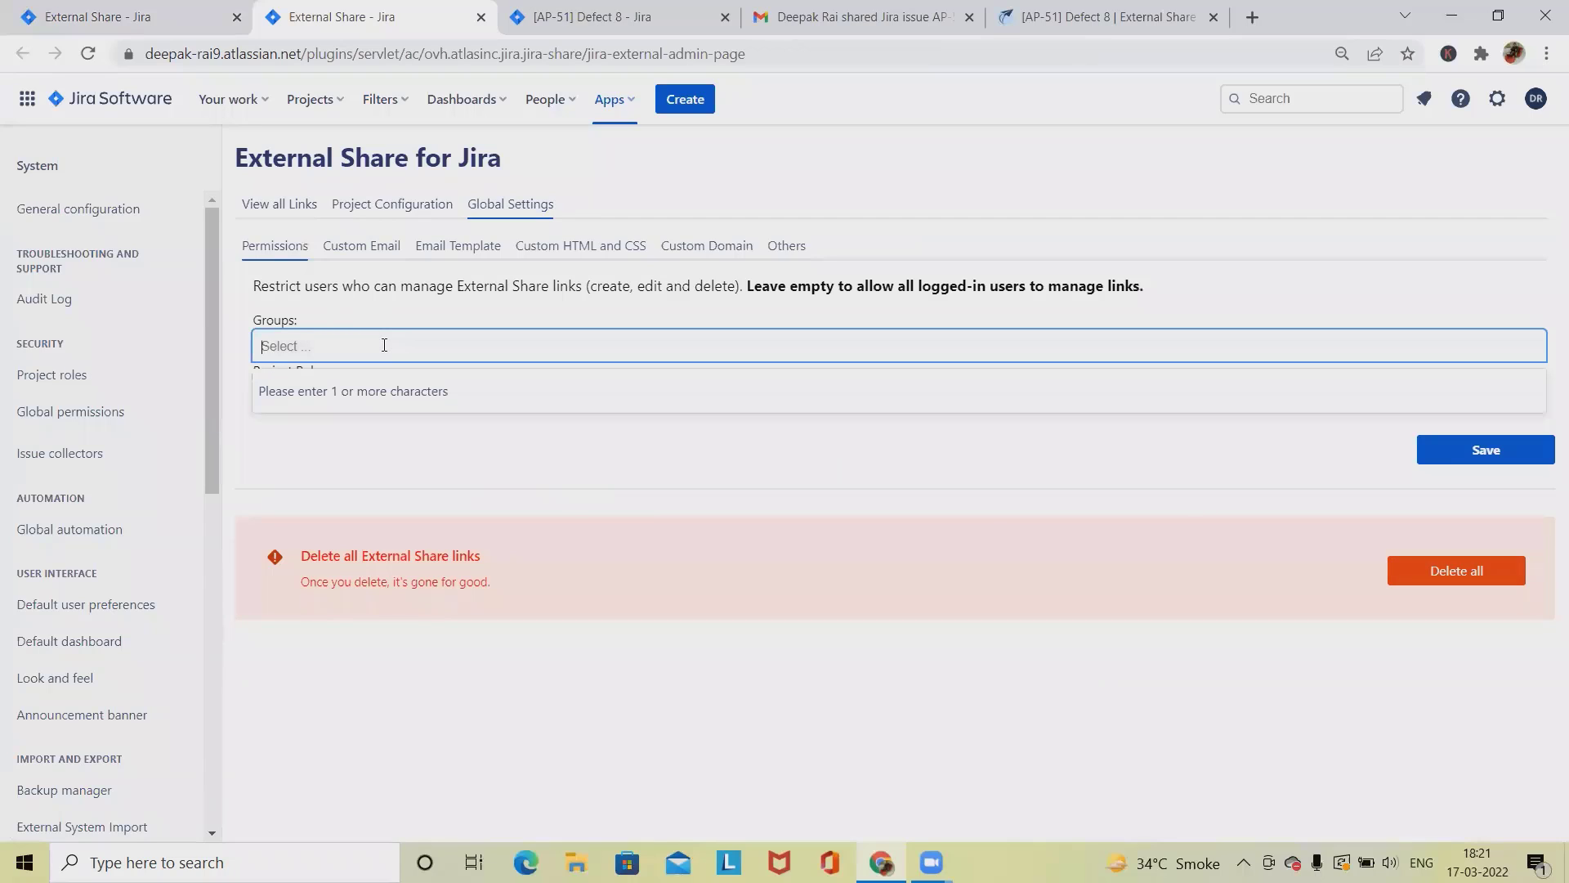
click(355, 469)
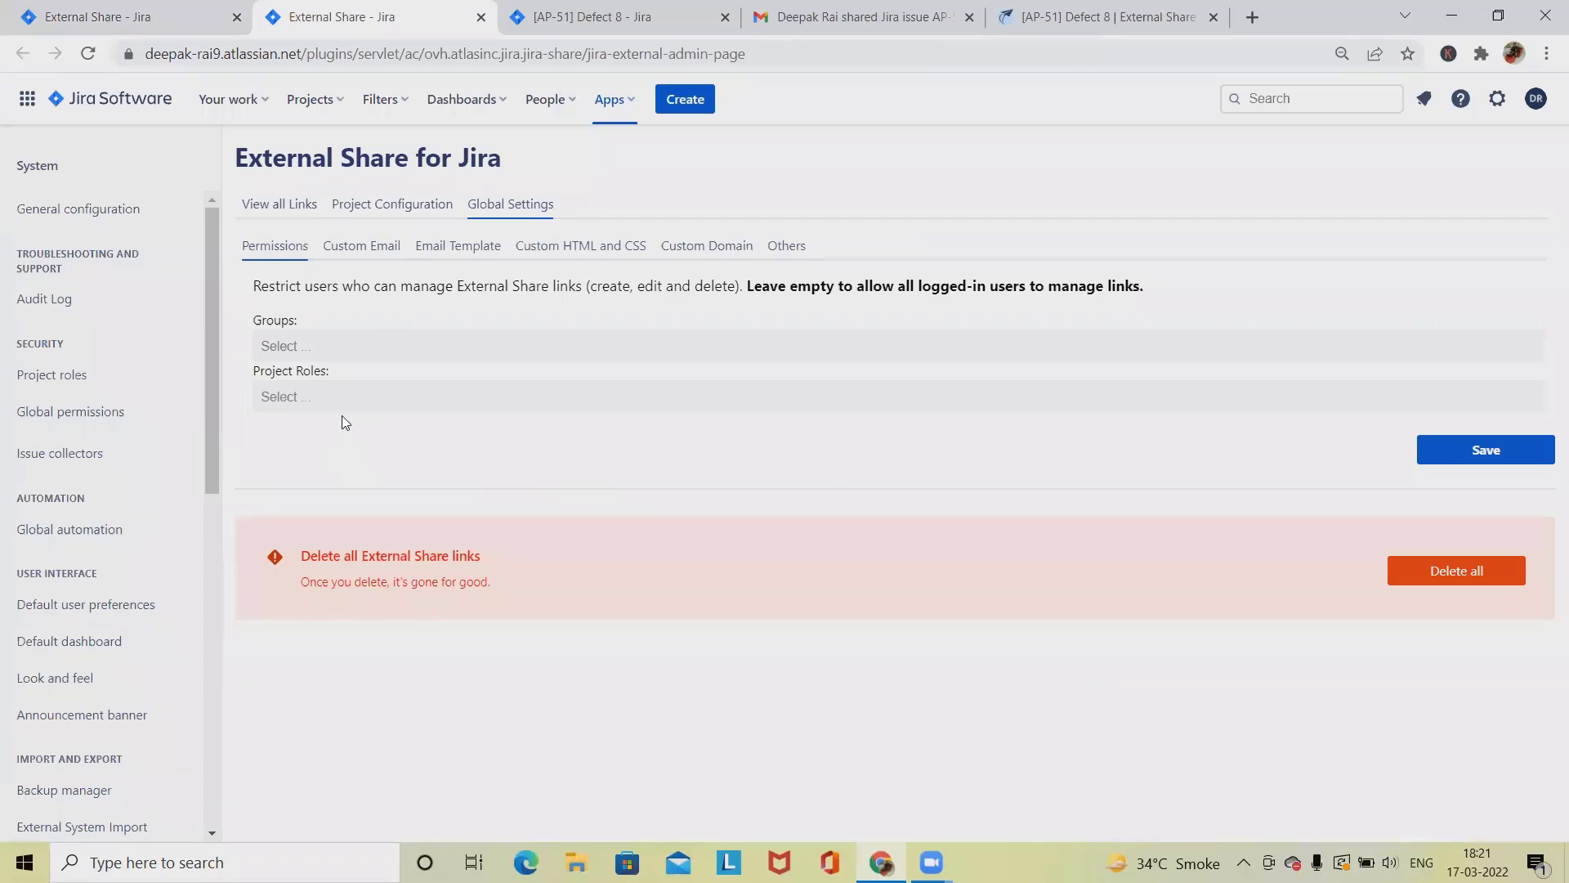
click(351, 397)
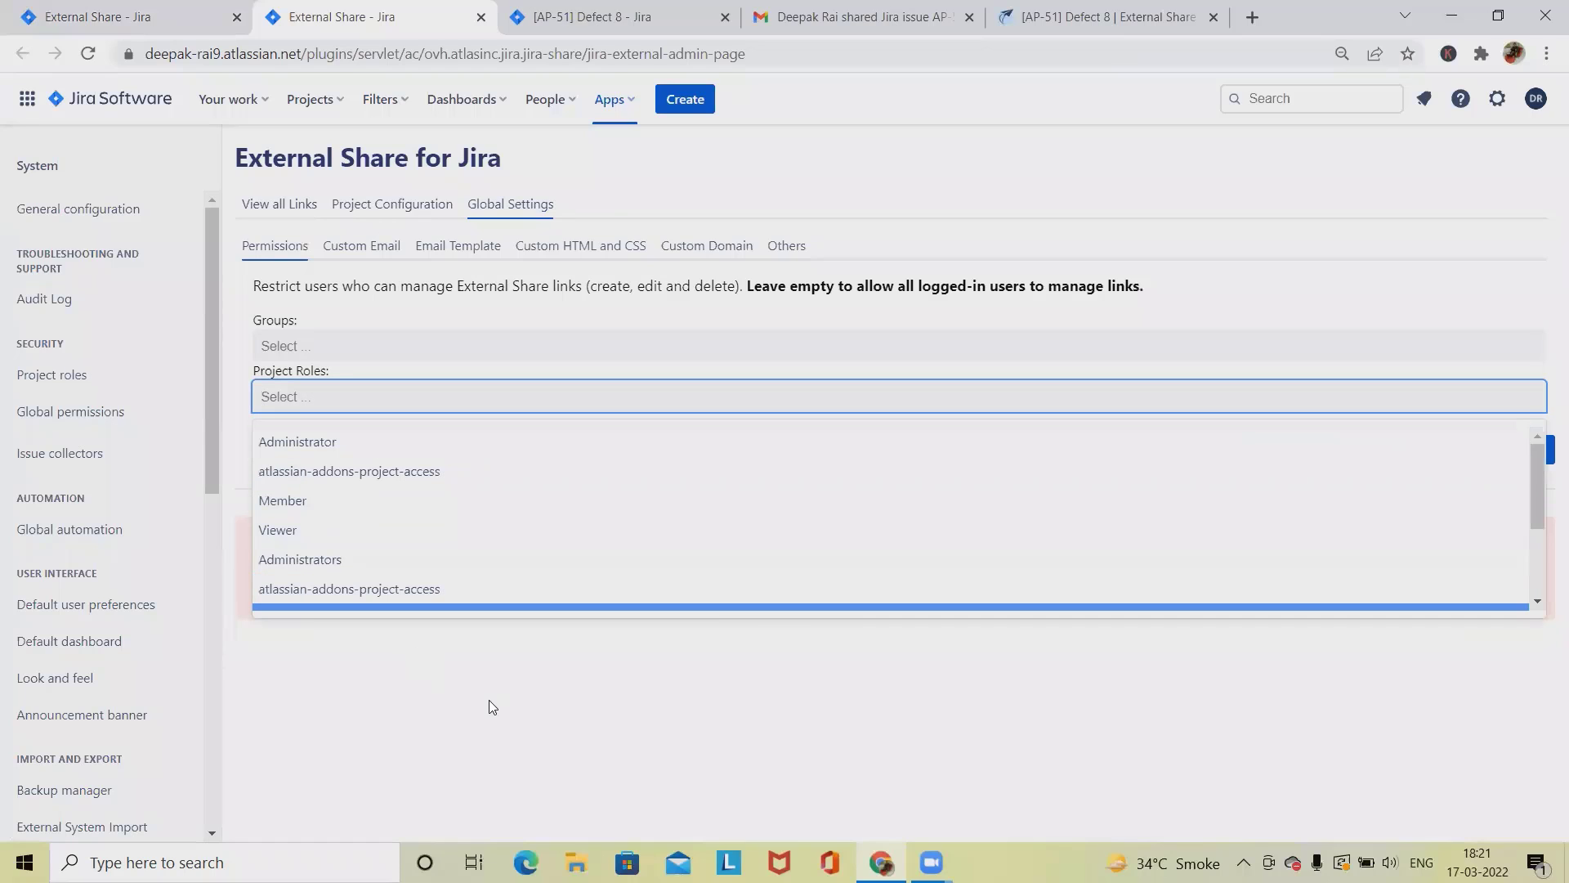
click(798, 198)
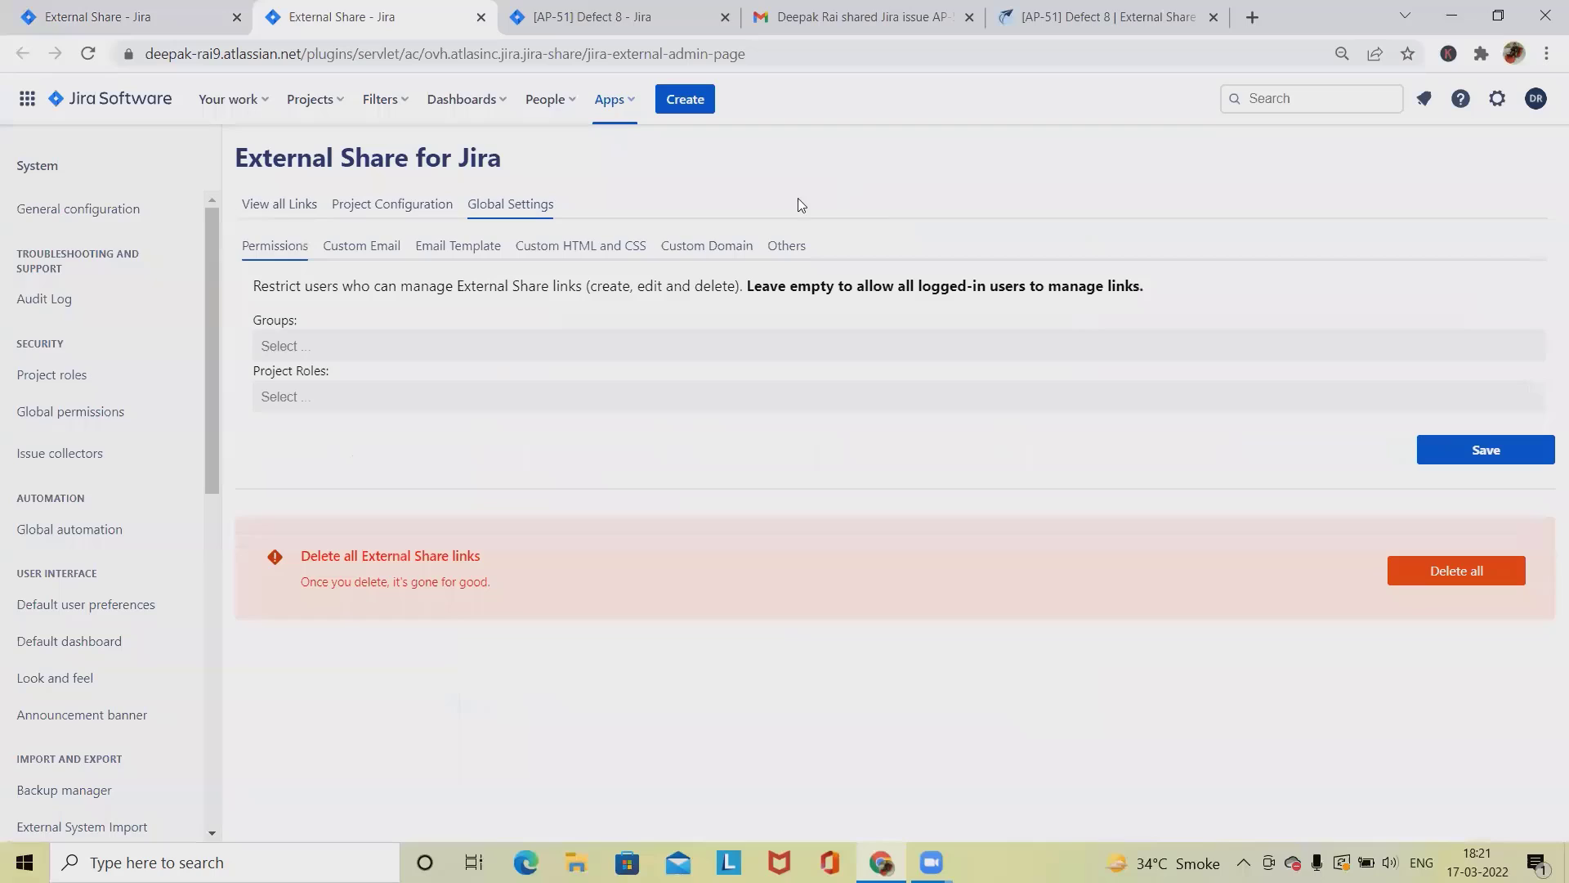
Review the global project configurations and all shared links, then return to issue AP-51
click(394, 204)
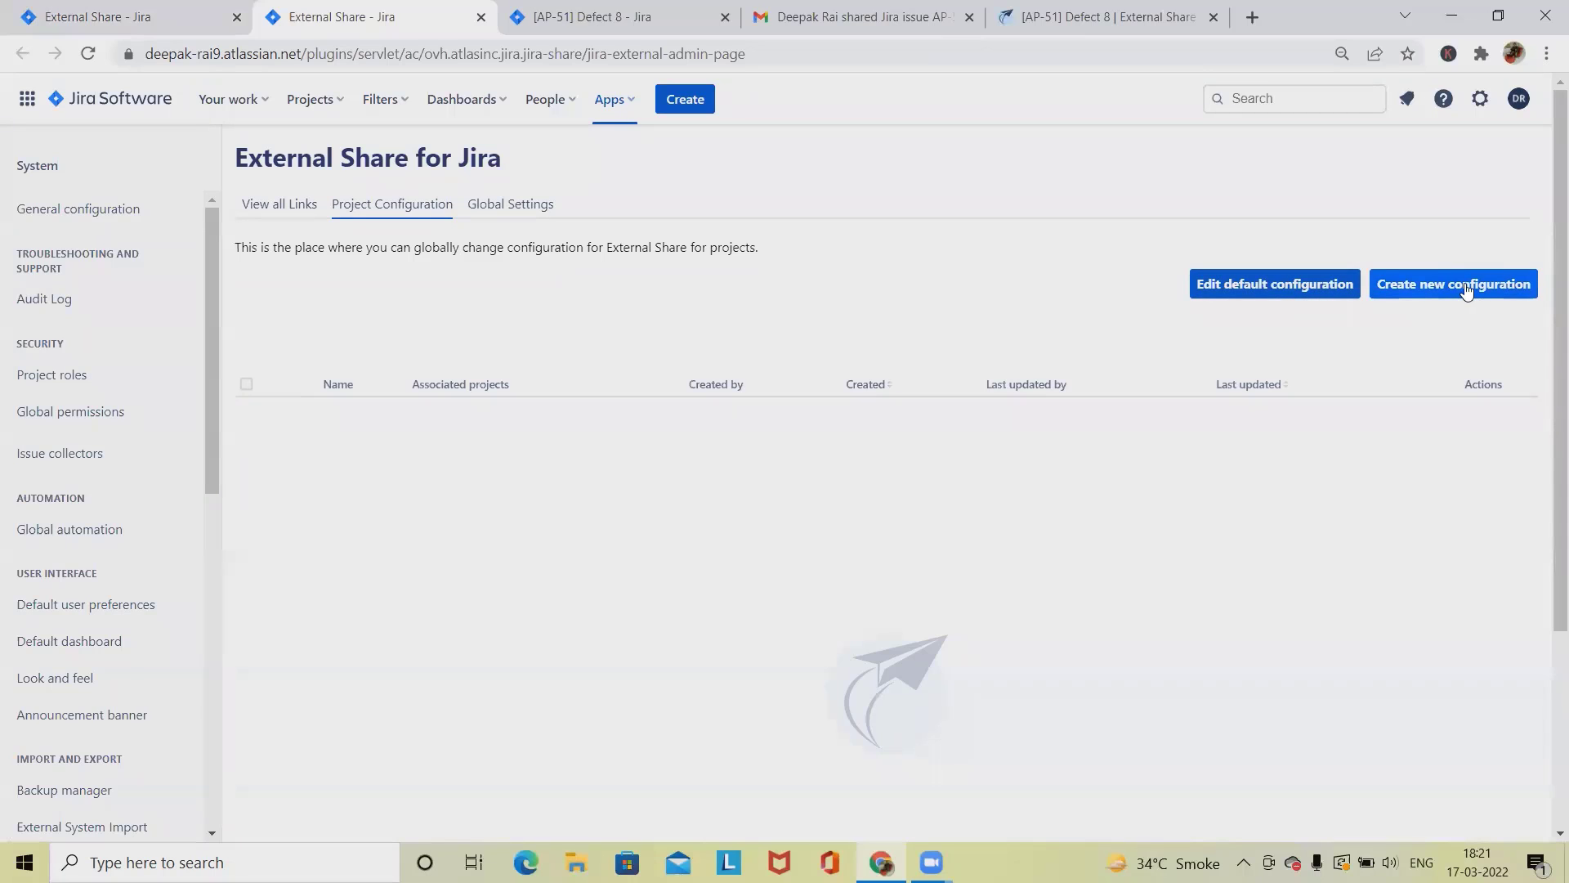
click(278, 206)
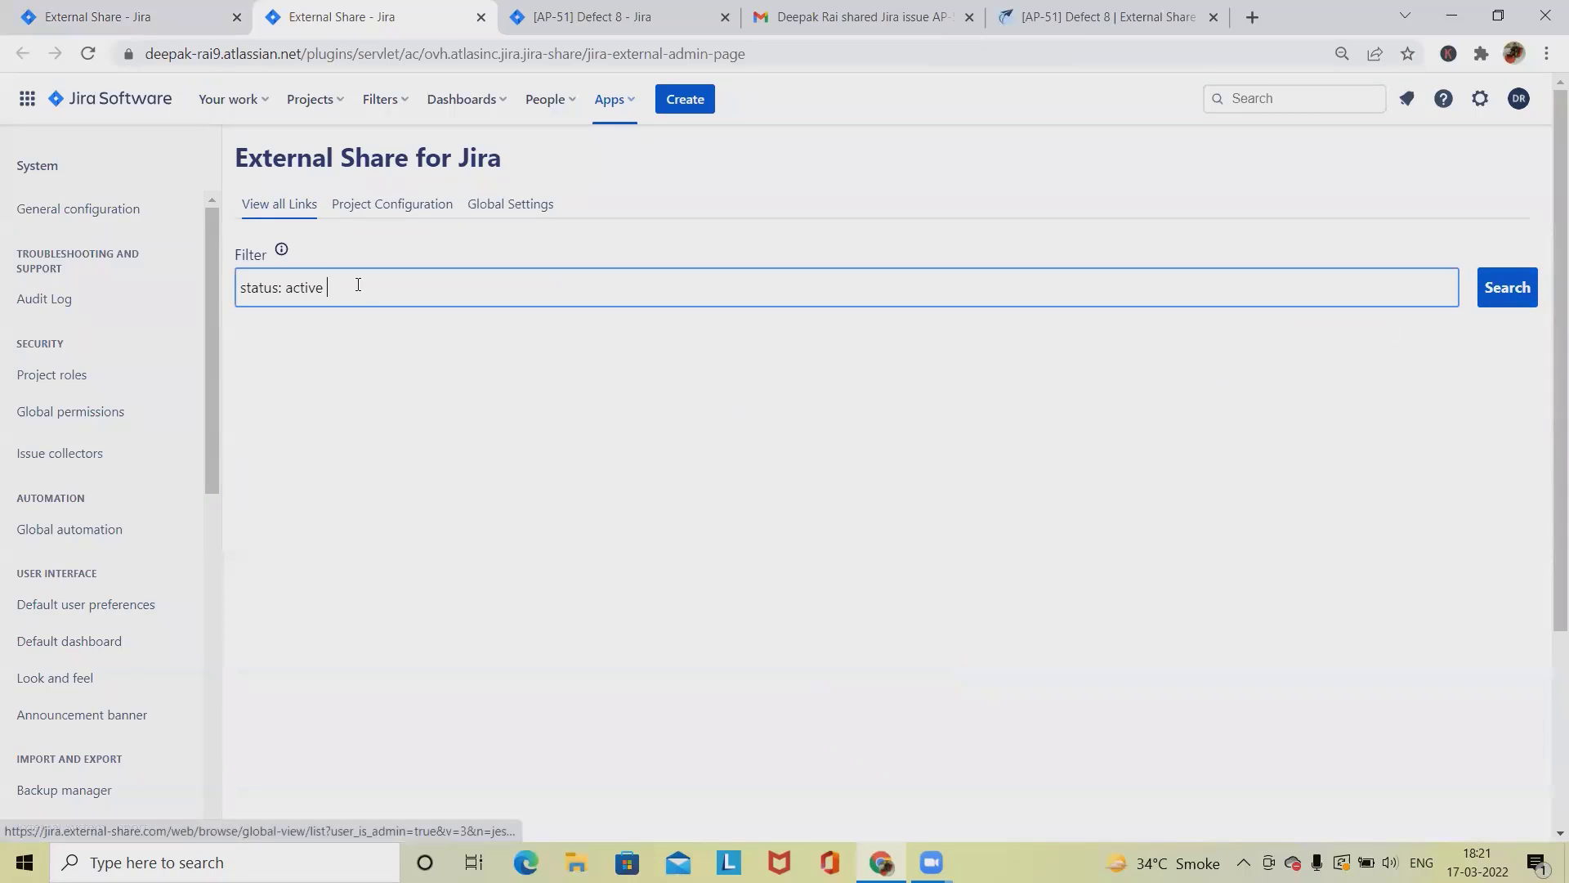
click(505, 206)
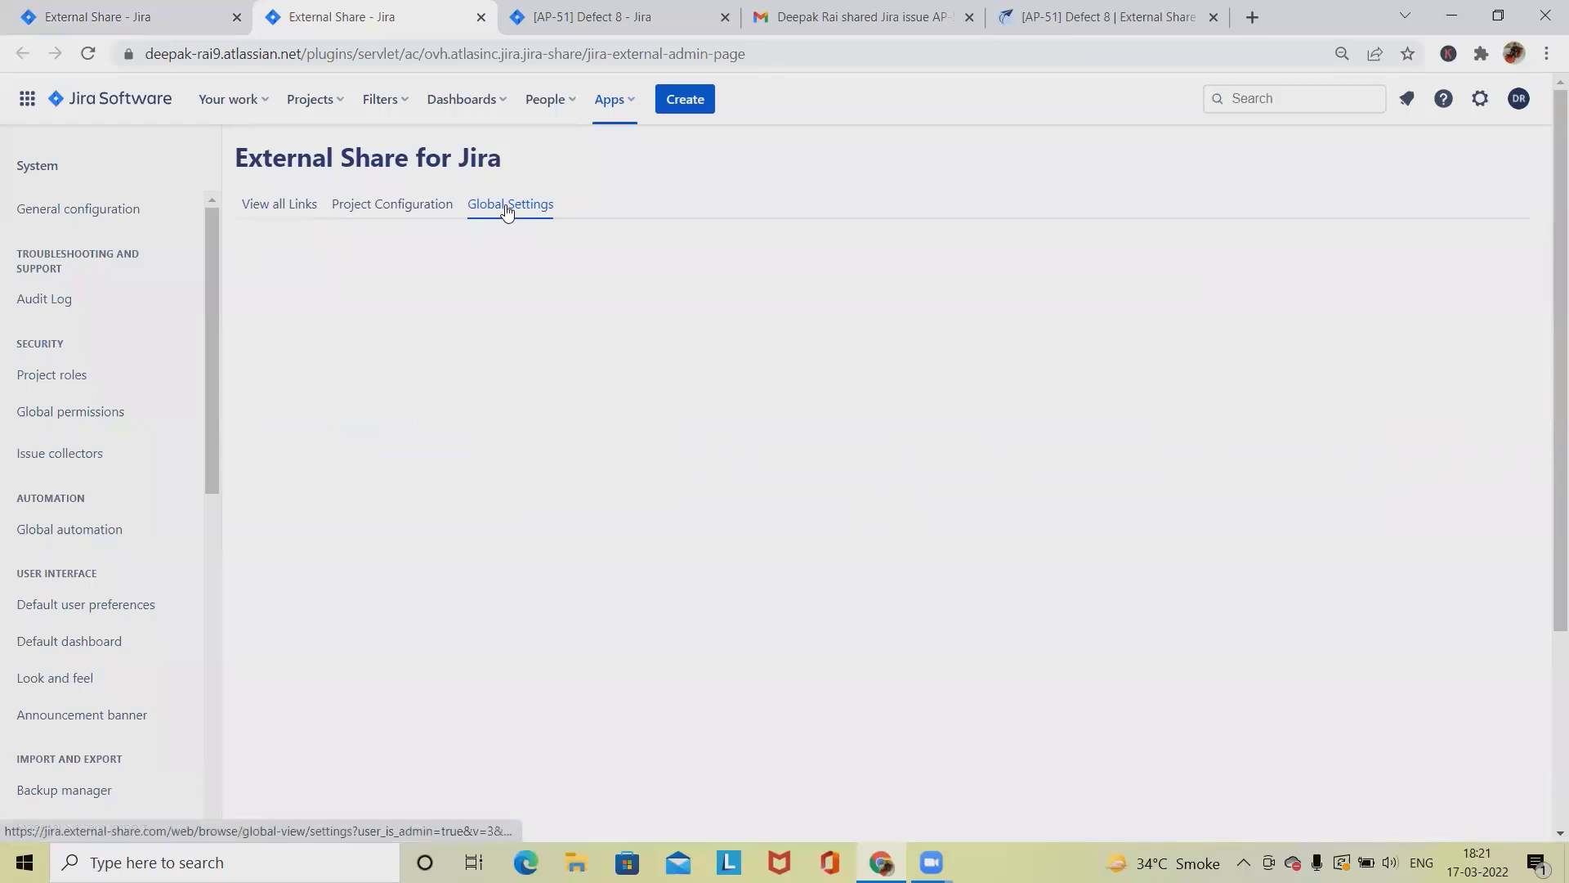
click(326, 346)
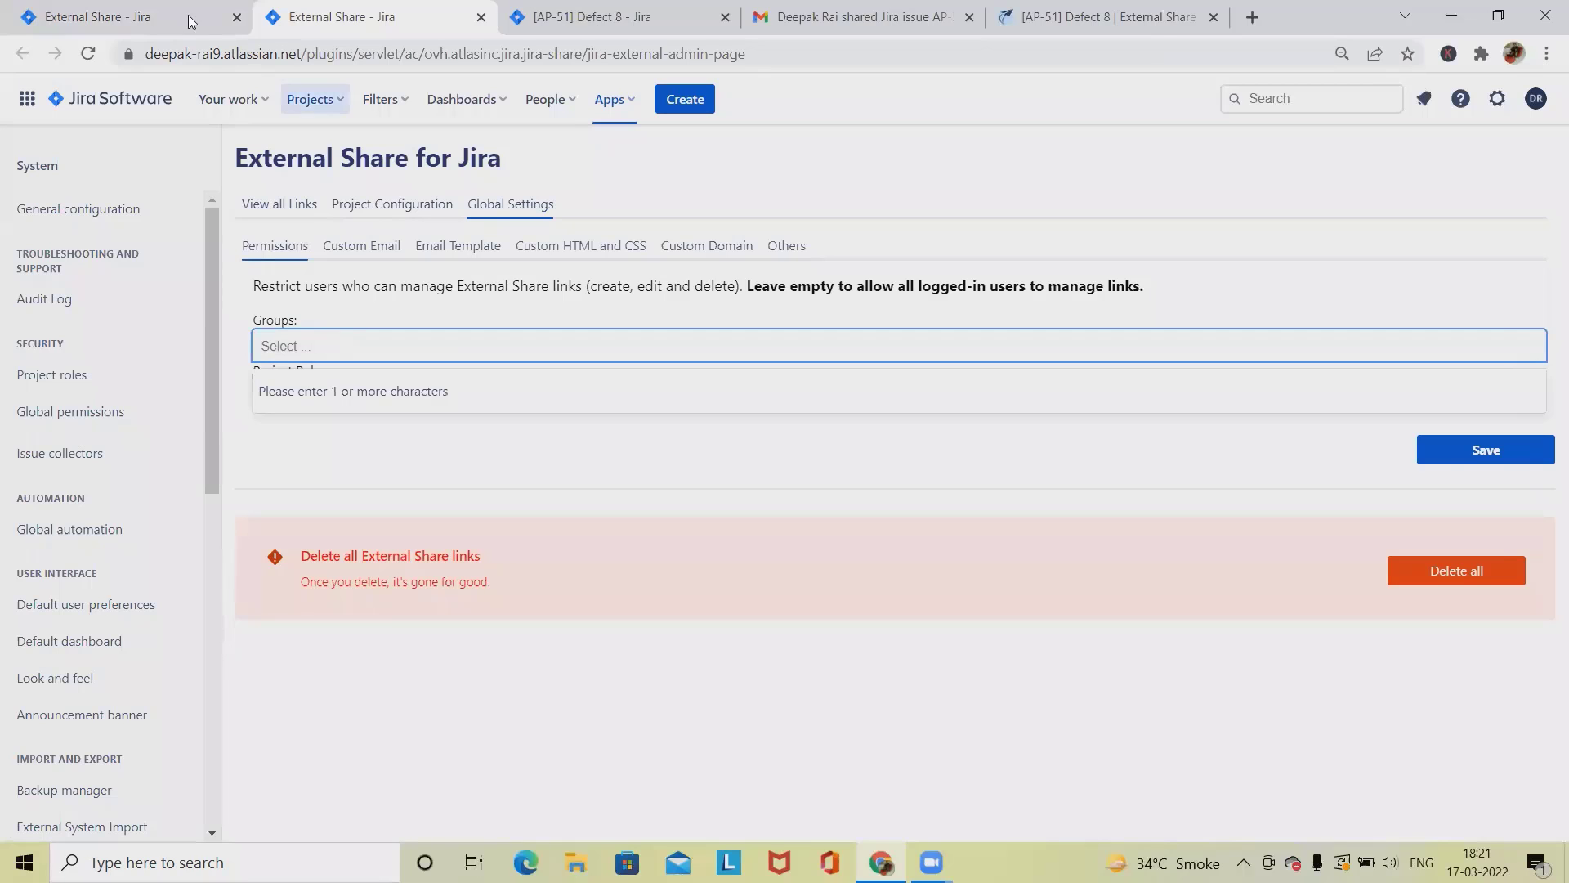
key(ctrl+Tab)
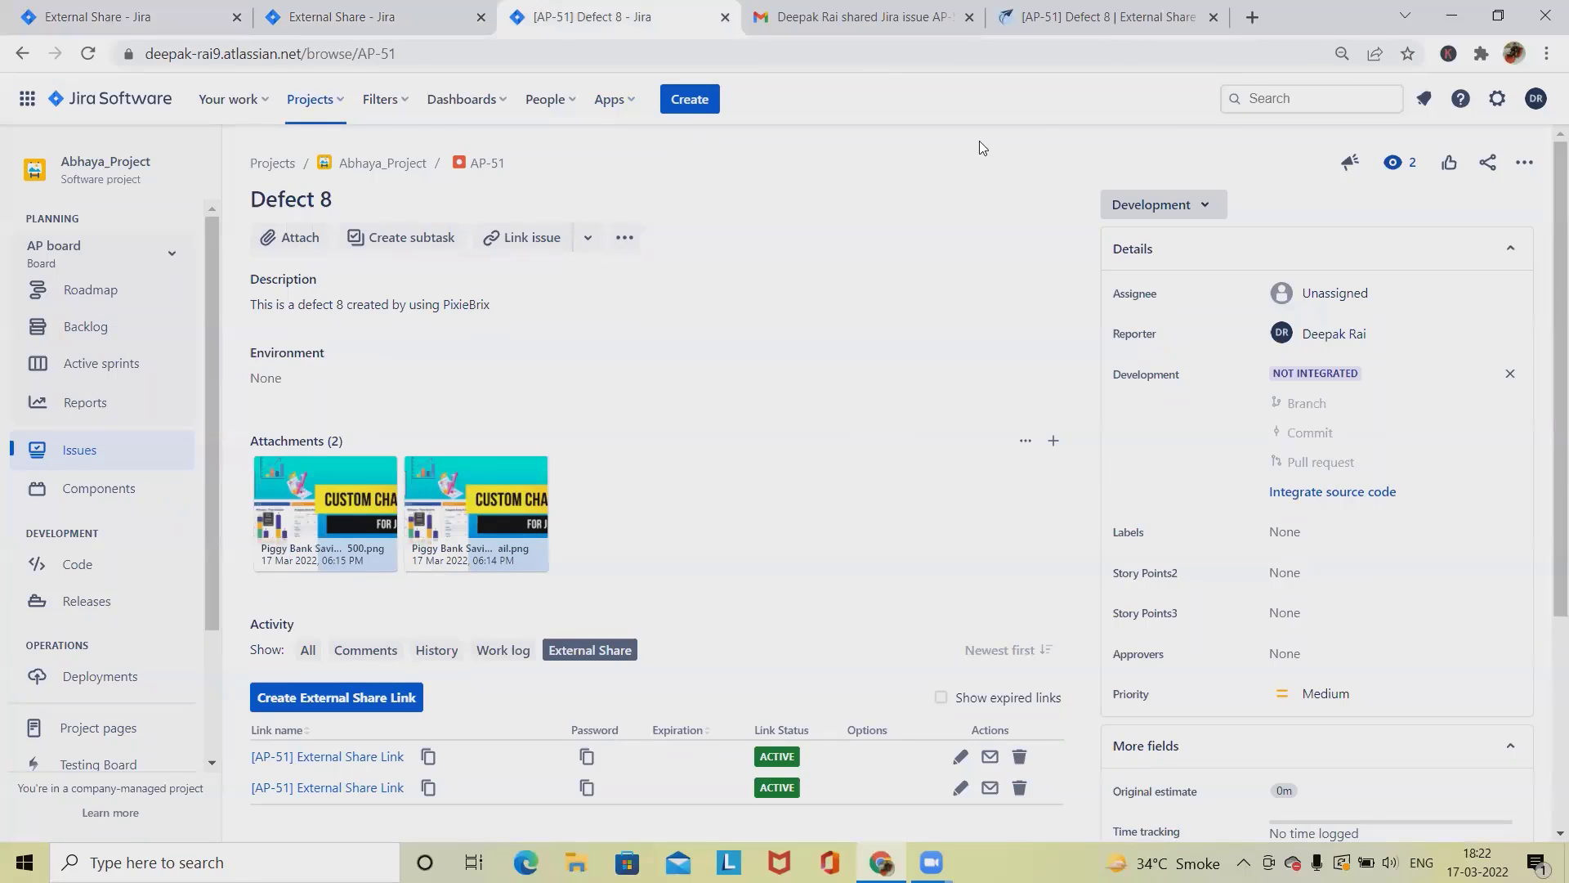
Check the external Defect 8 page, load oldstreetsolutions.com in a new tab, then return to AP-51
click(1041, 38)
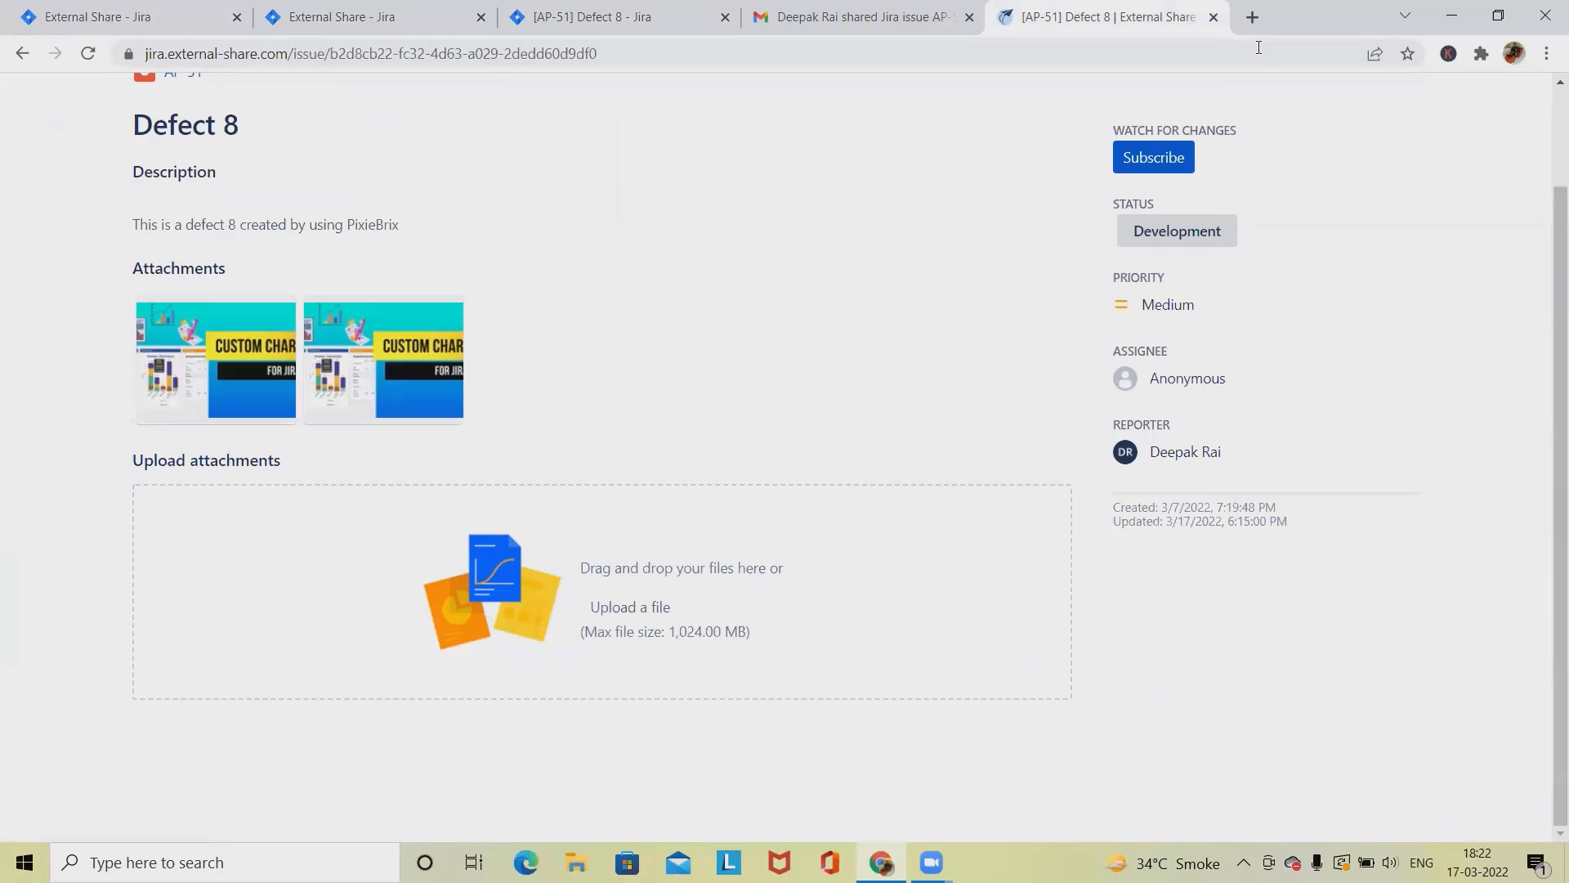
key(ctrl+t)
text(old)
key(Return)
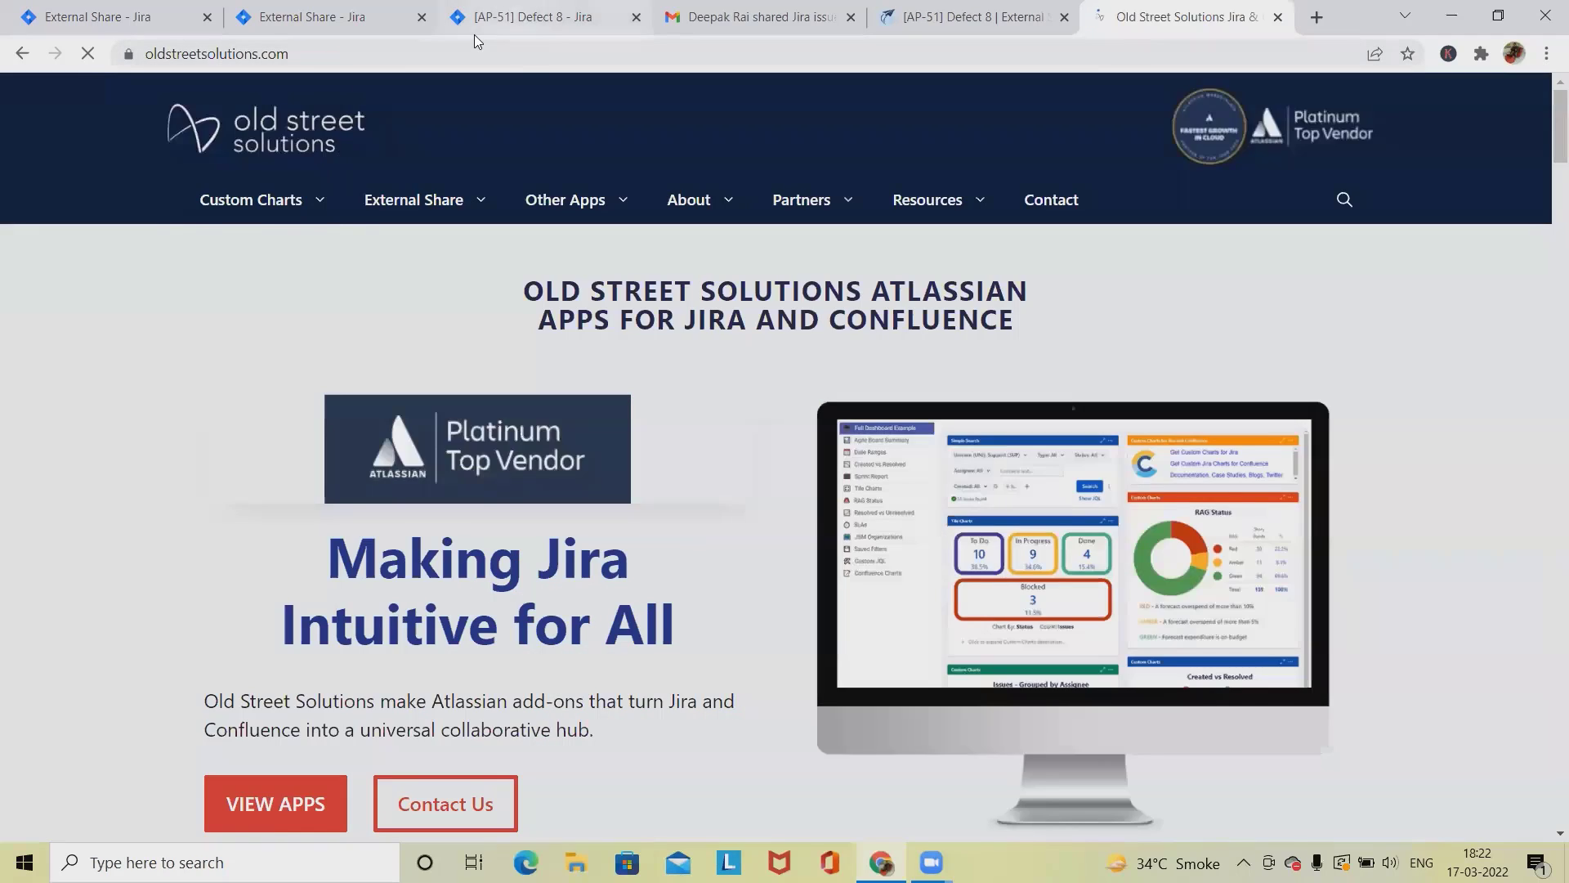
click(474, 31)
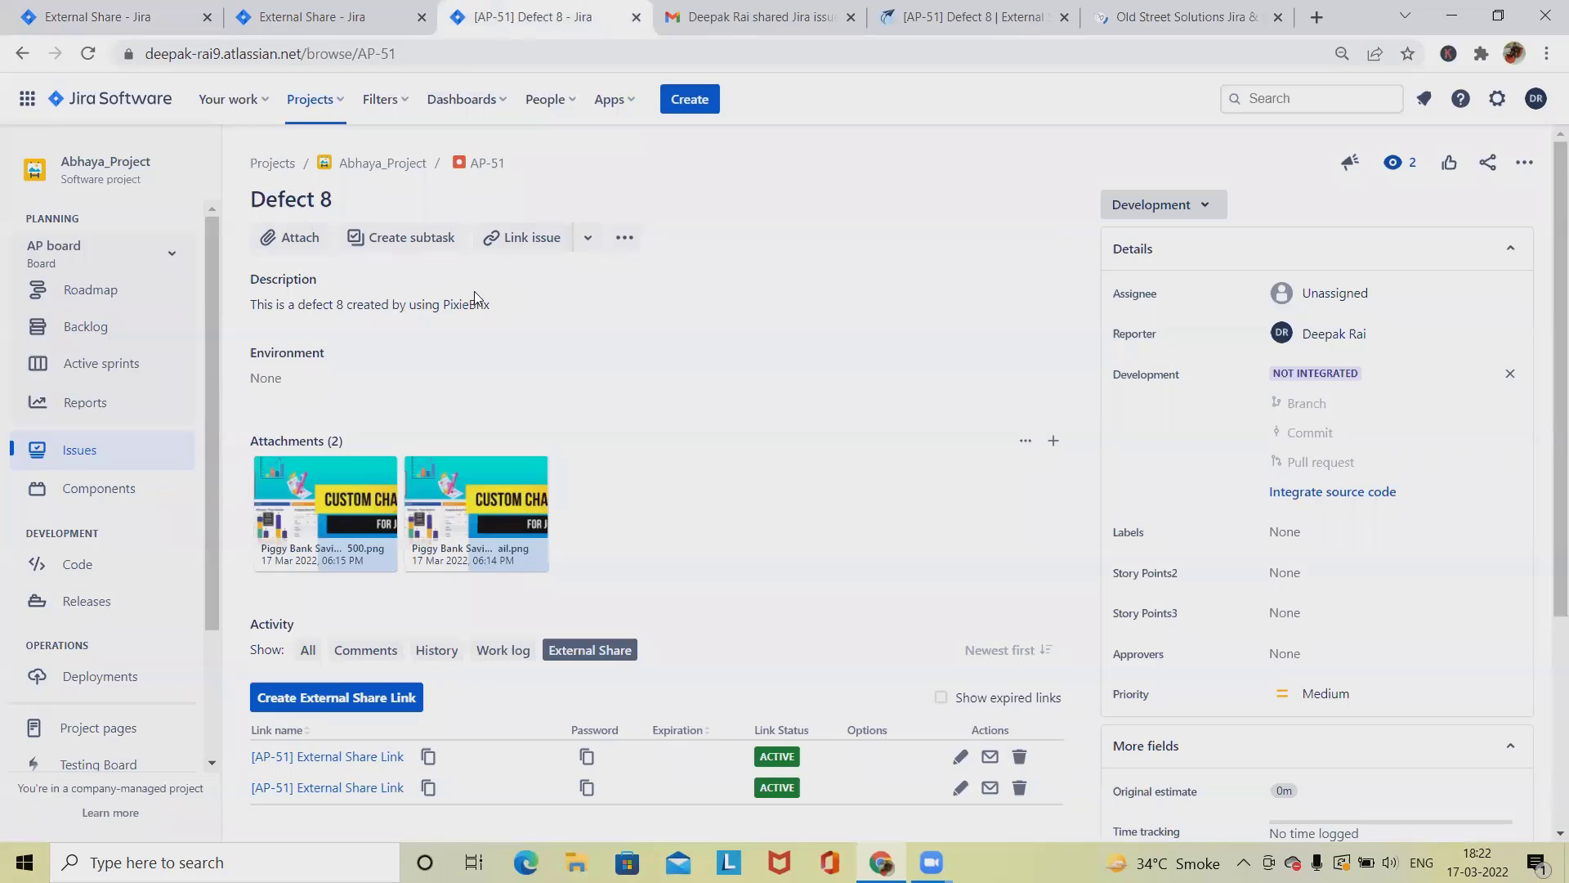